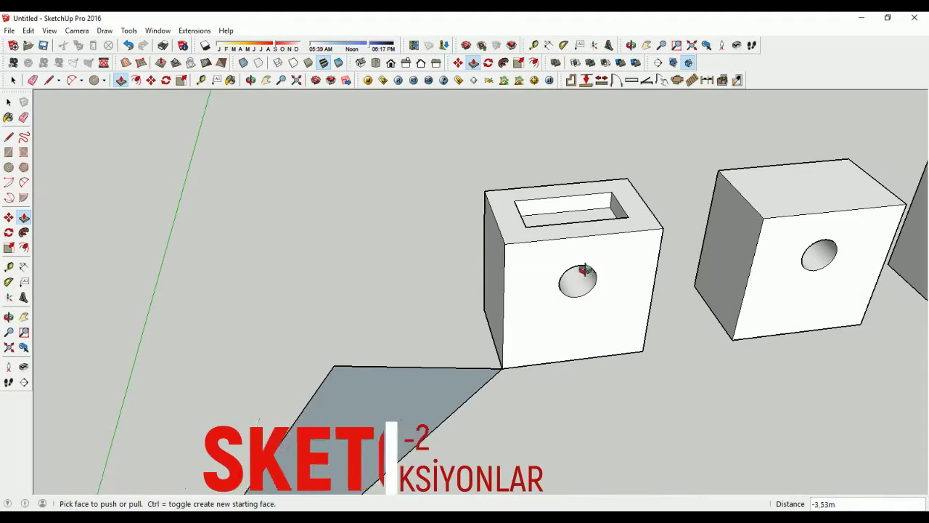
# Step: Measure the first box's top edge and its 10,00m slot with the Tape Measure
pyautogui.click(9, 268)
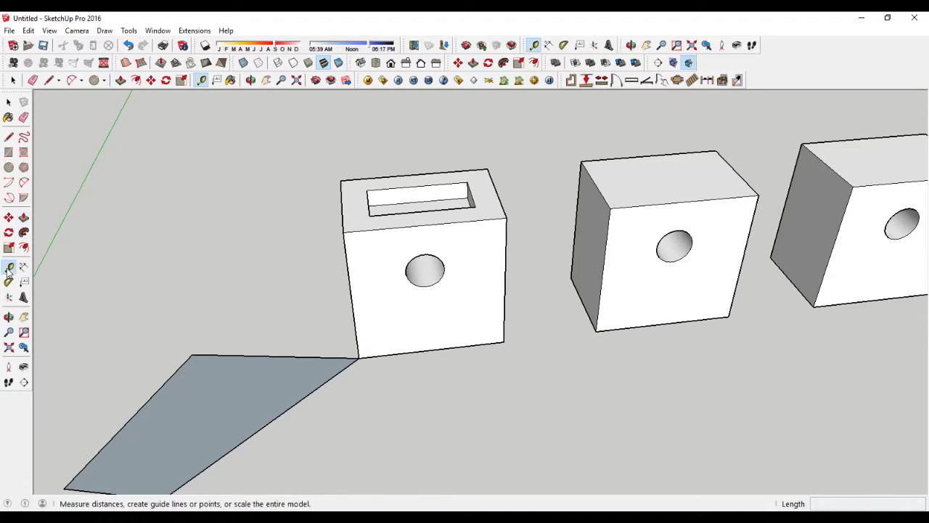
pyautogui.click(343, 232)
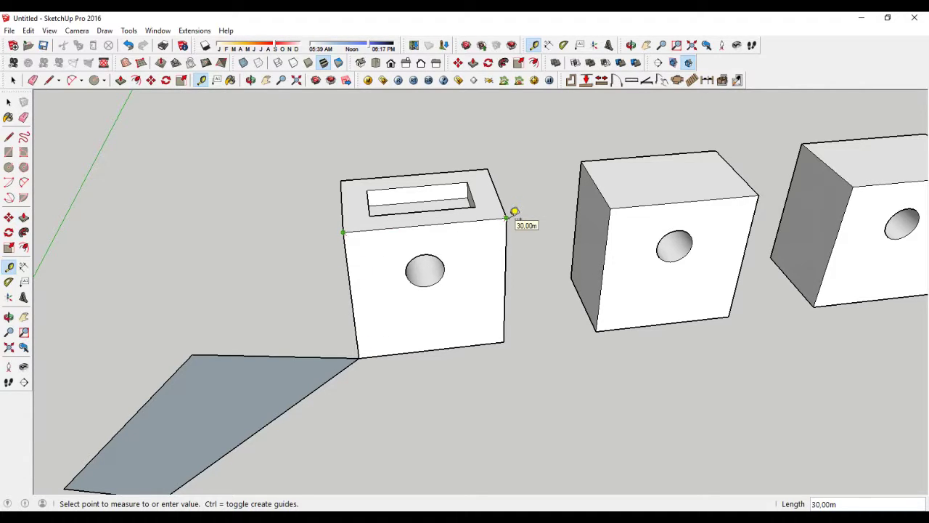
pyautogui.click(349, 176)
pyautogui.click(371, 214)
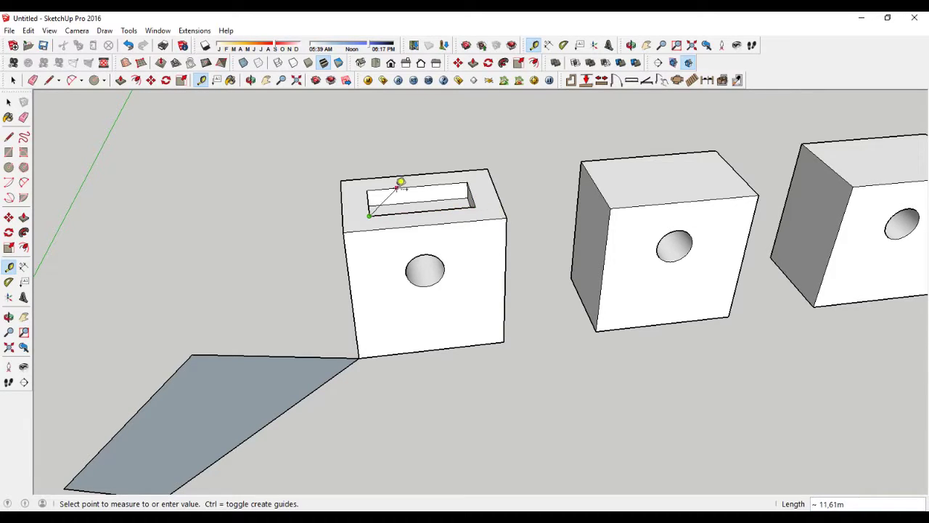
pyautogui.click(374, 184)
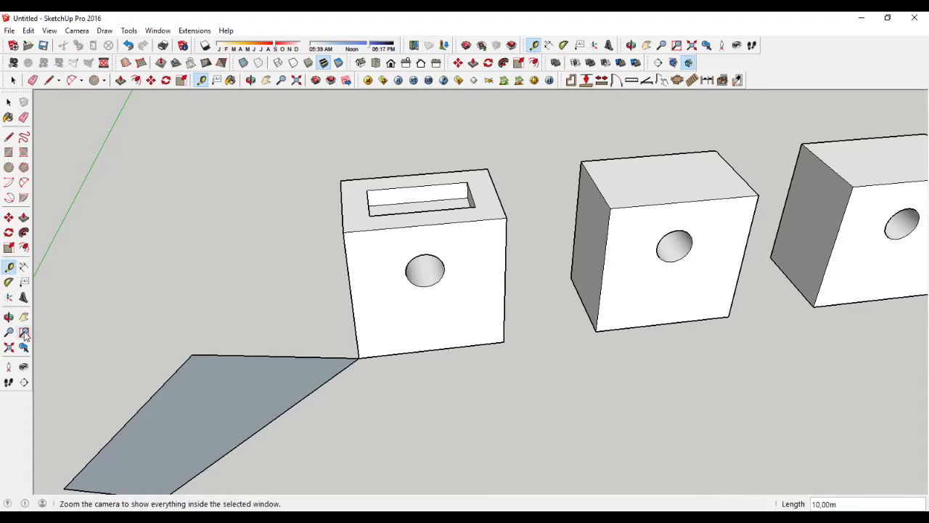
# Step: Add a 30,00m dimension from the first box's top-left to top-right corner
pyautogui.click(23, 269)
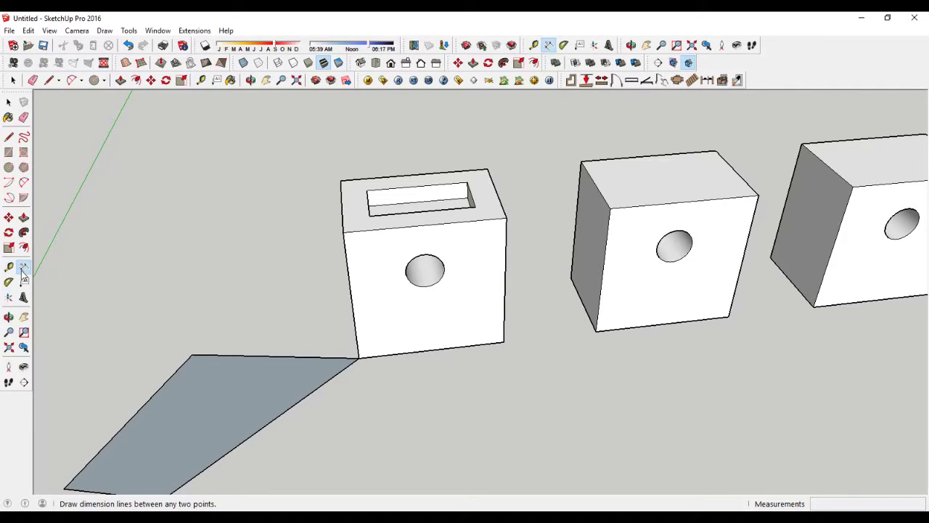
pyautogui.click(343, 232)
pyautogui.click(506, 219)
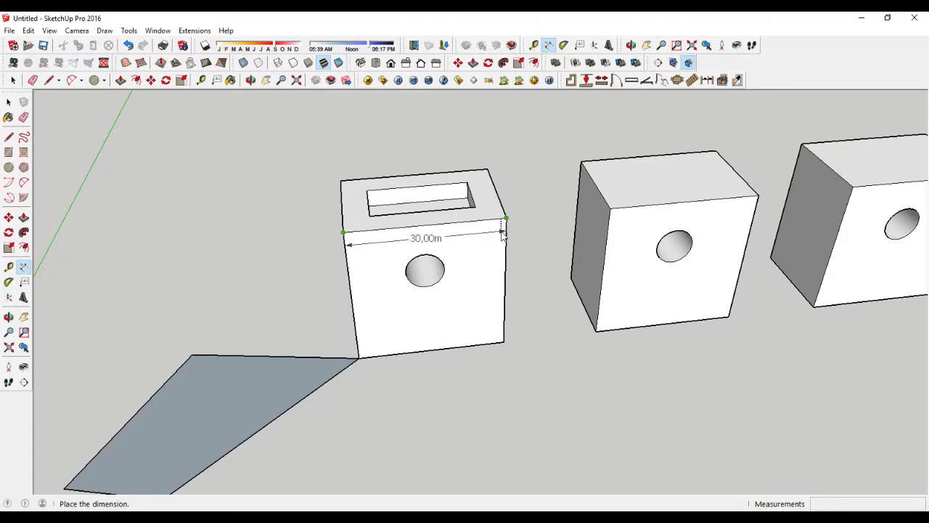
pyautogui.click(421, 256)
pyautogui.moveTo(409, 282)
pyautogui.mouseDown(button='middle')
pyautogui.moveTo(479, 402)
pyautogui.moveTo(641, 374)
pyautogui.moveTo(573, 228)
pyautogui.moveTo(408, 130)
pyautogui.moveTo(232, 156)
pyautogui.moveTo(158, 336)
pyautogui.moveTo(339, 436)
pyautogui.moveTo(535, 350)
pyautogui.moveTo(460, 344)
pyautogui.moveTo(363, 305)
pyautogui.moveTo(342, 327)
pyautogui.mouseUp(button='middle')
pyautogui.scroll(-2, 410, 319)
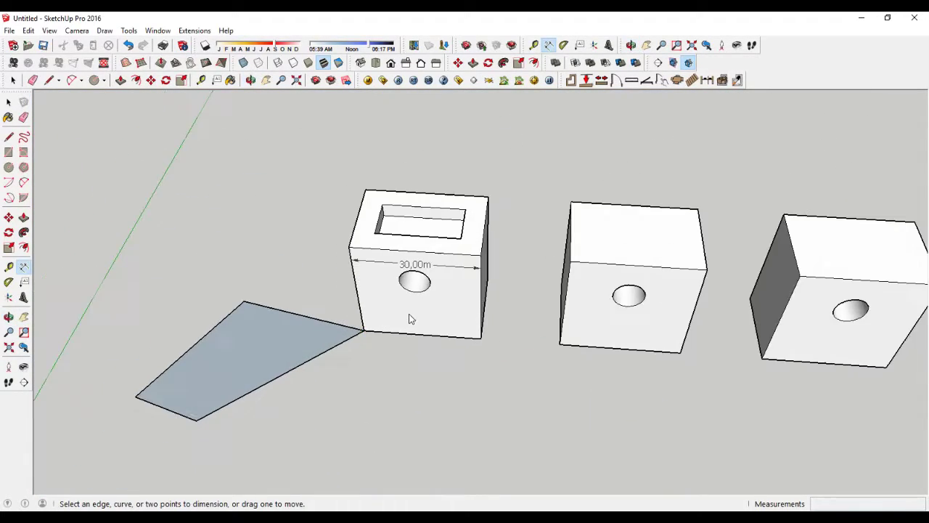
pyautogui.moveTo(457, 314)
pyautogui.mouseDown(button='middle')
pyautogui.moveTo(442, 307)
pyautogui.moveTo(385, 352)
pyautogui.moveTo(432, 301)
pyautogui.mouseUp(button='middle')
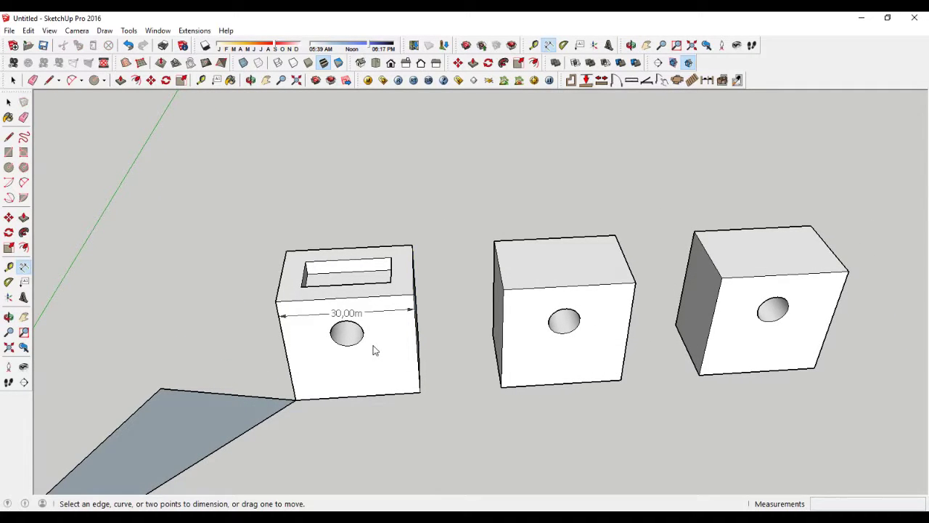
# Step: Create 3D text 'magtech' in Verdana Regular, 0,25m high with 0,03m extrusion
pyautogui.click(24, 299)
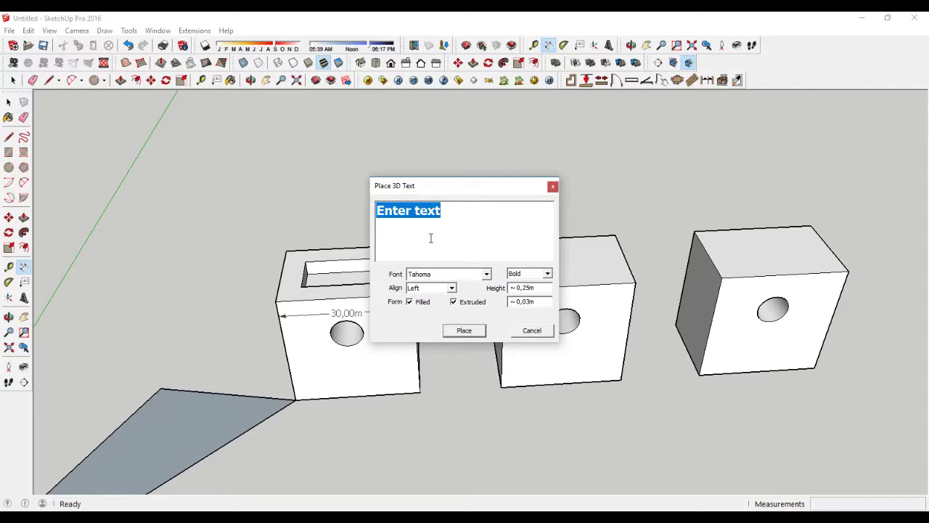
pyautogui.write('magtech')
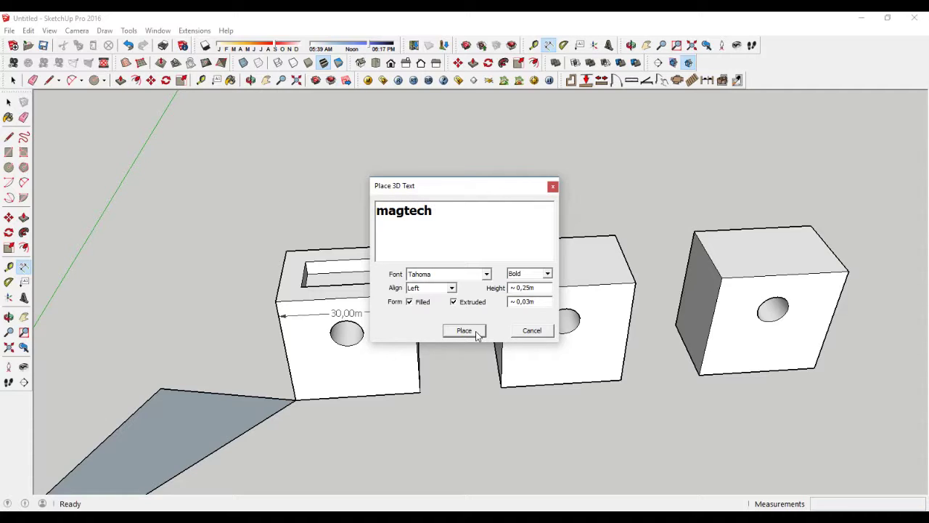
pyautogui.moveTo(438, 206); pyautogui.dragTo(256, 239)
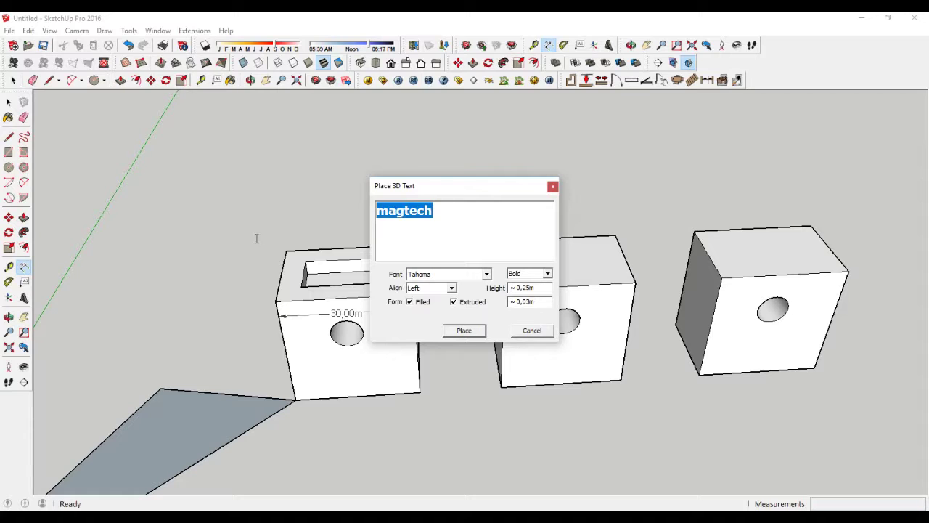
pyautogui.click(486, 274)
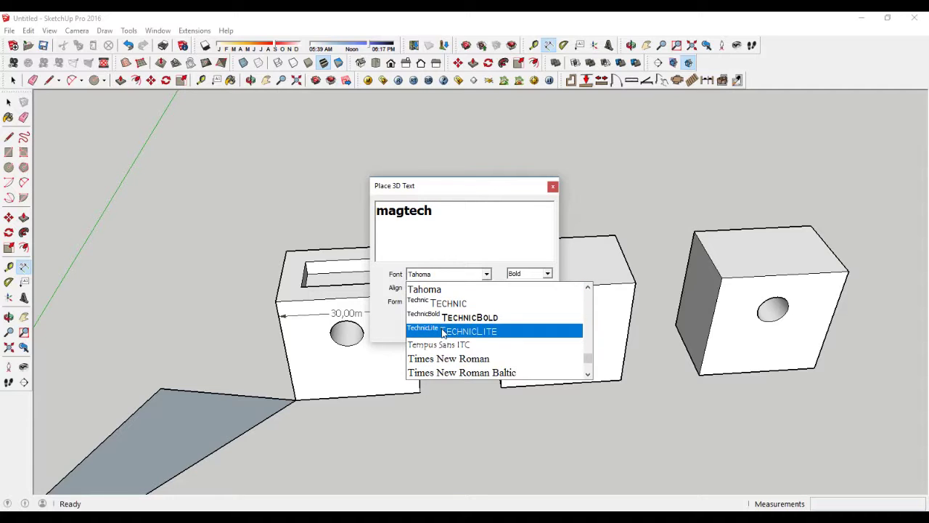
pyautogui.click(443, 322)
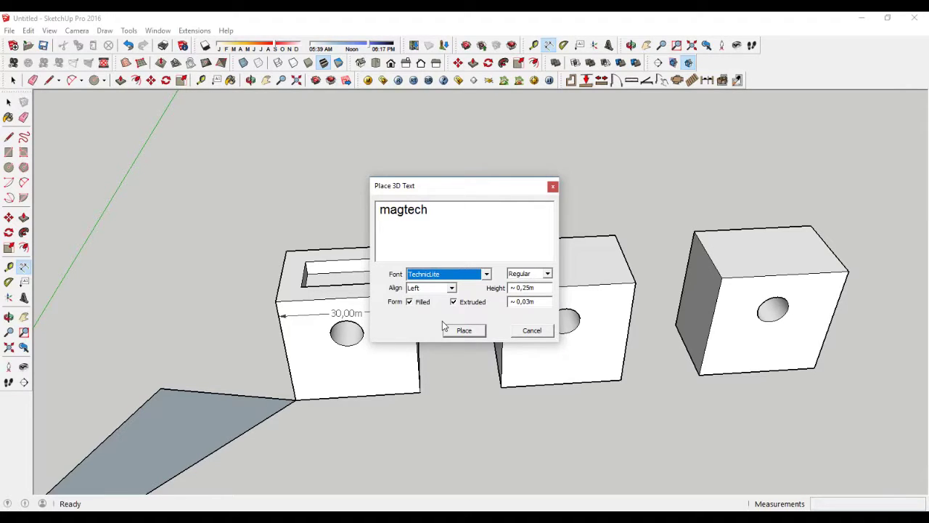
pyautogui.press('Down')
pyautogui.press('Down')
pyautogui.press('Down')
pyautogui.press('Down')
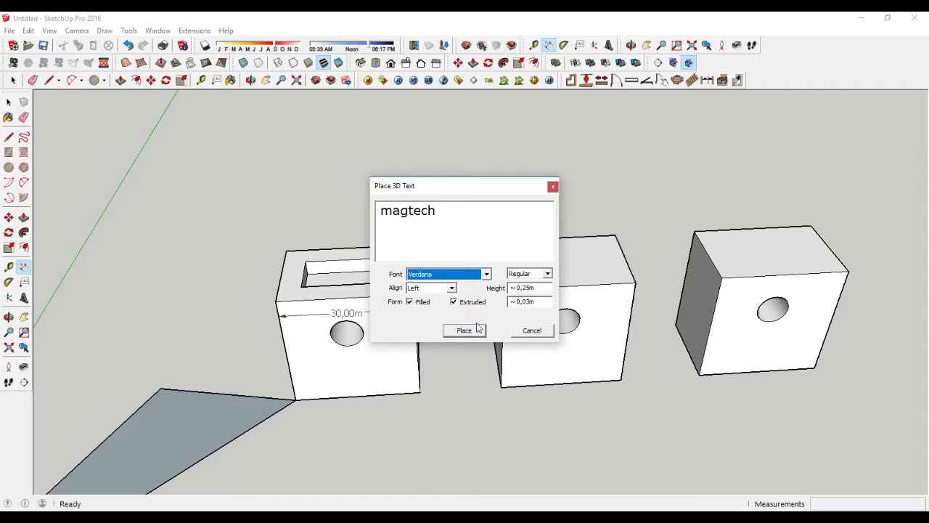
pyautogui.click(465, 331)
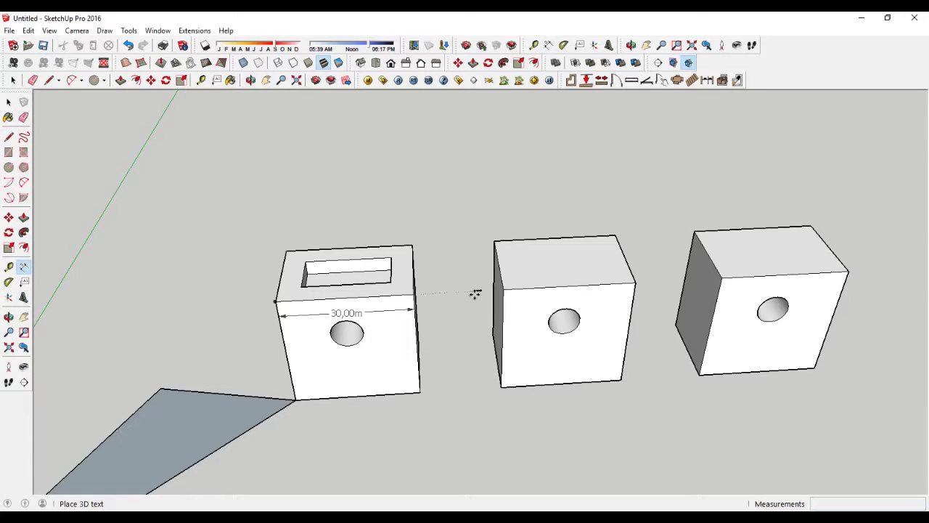
# Step: Place the magtech 3D text on the first box's top face
pyautogui.scroll(2, 312, 315)
pyautogui.scroll(3, 312, 308)
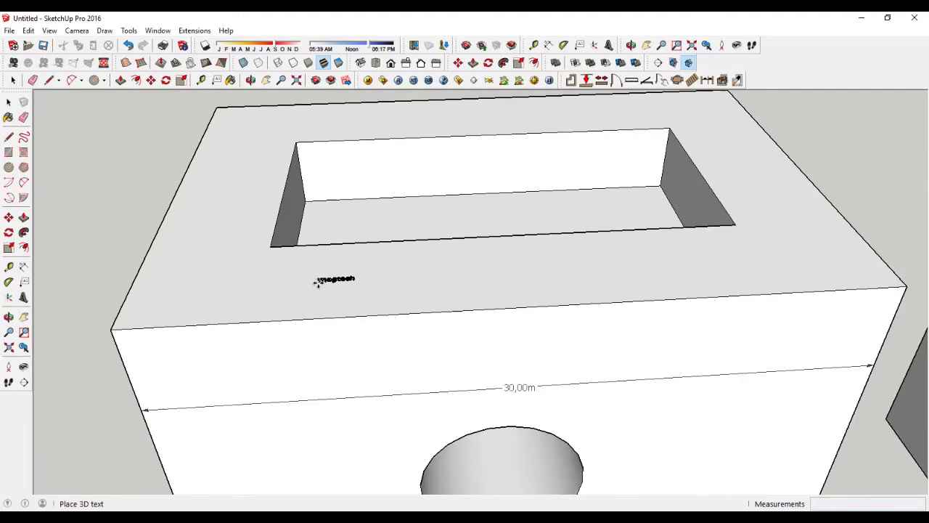
pyautogui.scroll(1, 312, 283)
pyautogui.click(317, 272)
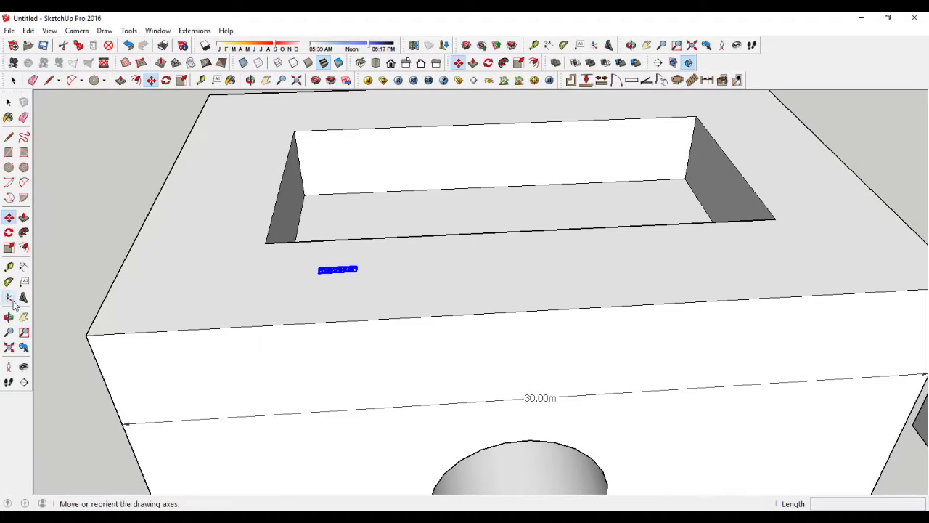
# Step: Scale the magtech text up until it spans the box top
pyautogui.click(9, 247)
pyautogui.scroll(3, 356, 266)
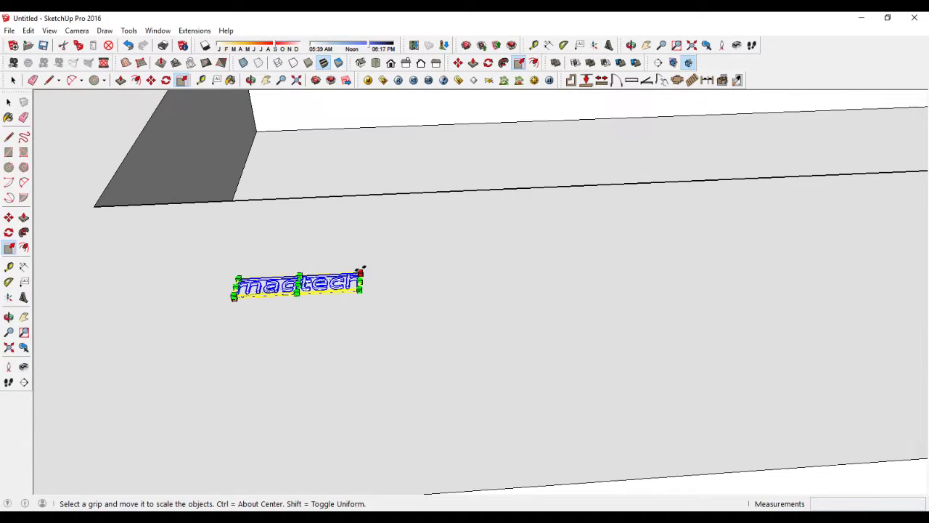
pyautogui.moveTo(363, 268); pyautogui.dragTo(758, 163)
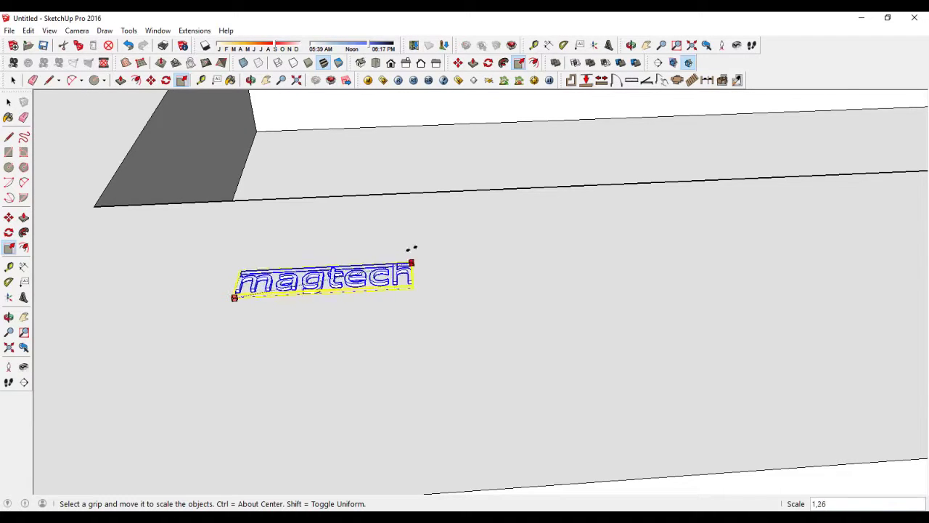
pyautogui.scroll(-4, 535, 216)
pyautogui.scroll(-4, 757, 163)
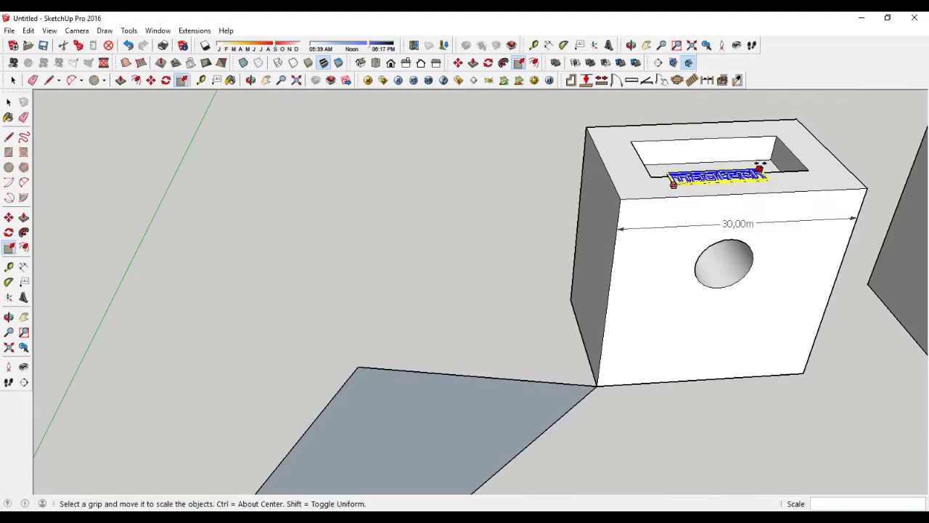
pyautogui.moveTo(757, 163); pyautogui.dragTo(795, 207)
pyautogui.moveTo(795, 207); pyautogui.dragTo(649, 265, button='middle')
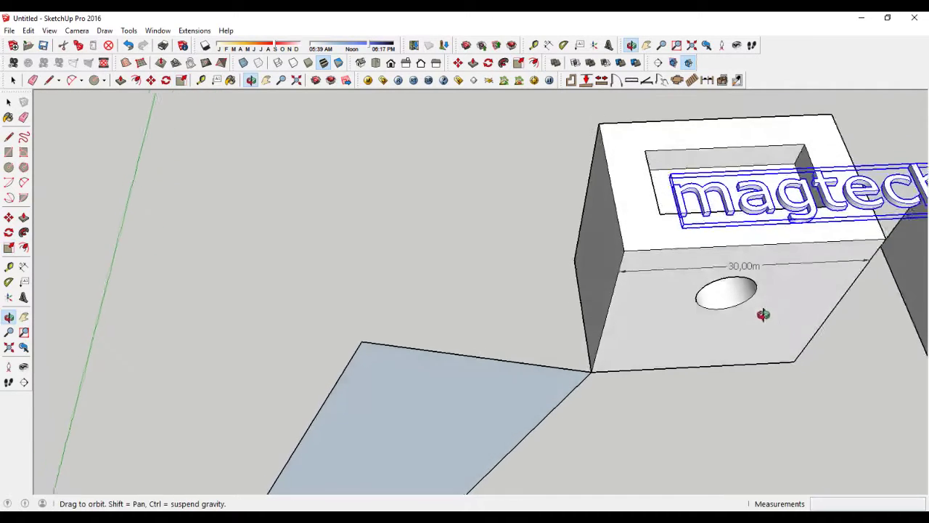
# Step: Inside the magtech text group, push the 'm' letter up 1,35m
pyautogui.click(9, 103)
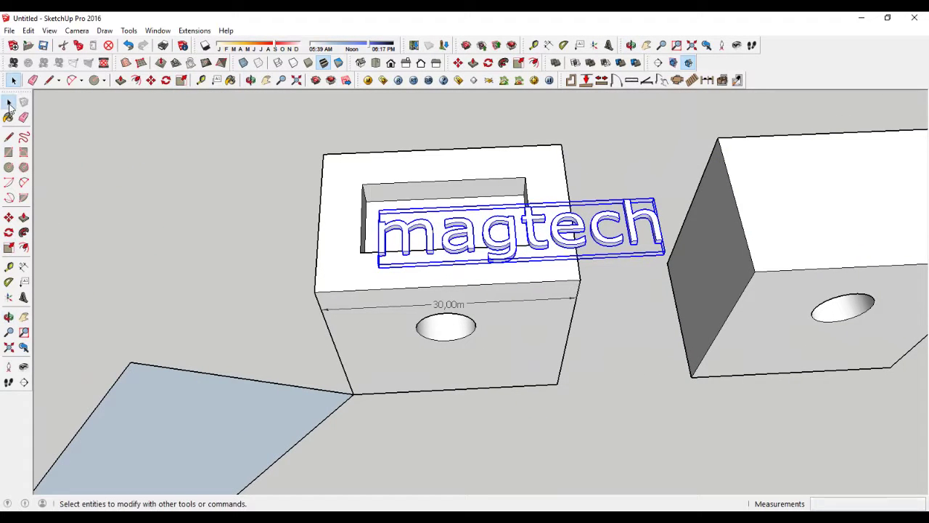
pyautogui.doubleClick(385, 245)
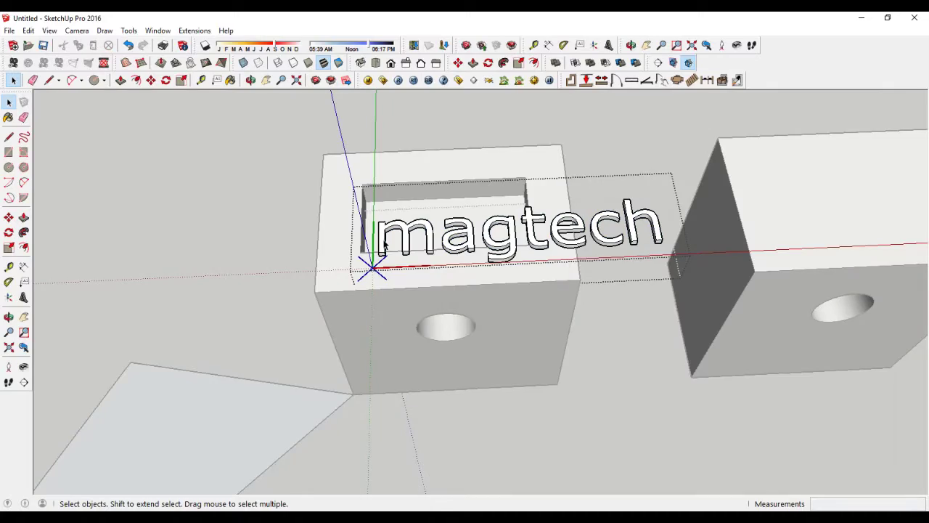
pyautogui.scroll(3, 385, 246)
pyautogui.scroll(2, 381, 244)
pyautogui.moveTo(381, 245)
pyautogui.mouseDown(button='middle')
pyautogui.moveTo(396, 211)
pyautogui.moveTo(374, 222)
pyautogui.moveTo(385, 245)
pyautogui.mouseUp(button='middle')
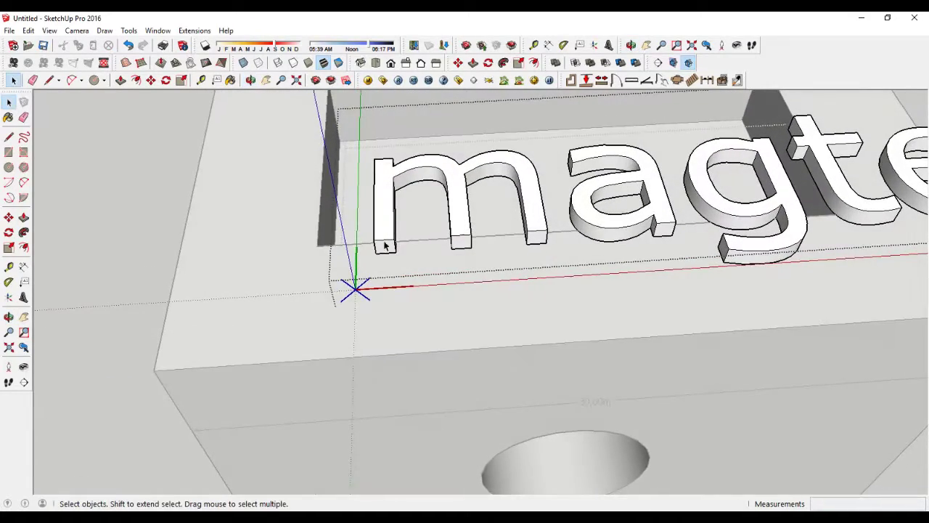
pyautogui.click(24, 218)
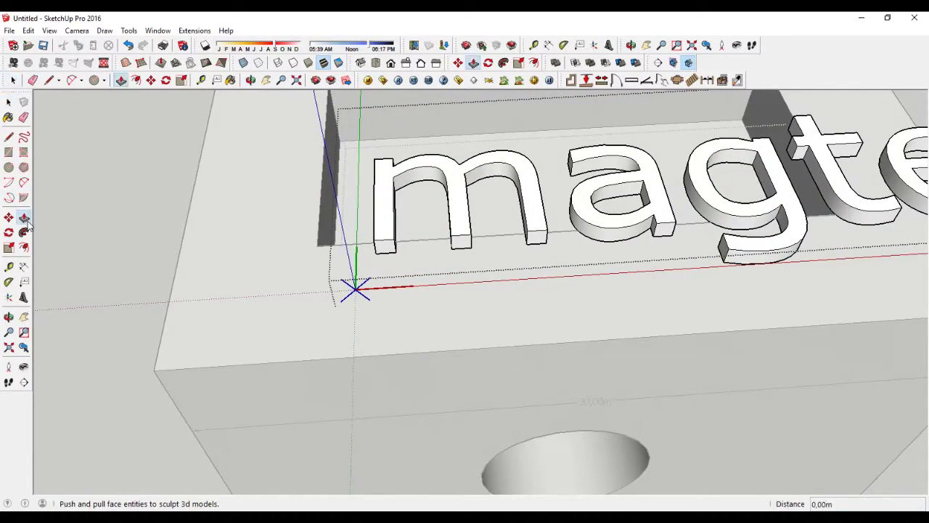
pyautogui.click(390, 219)
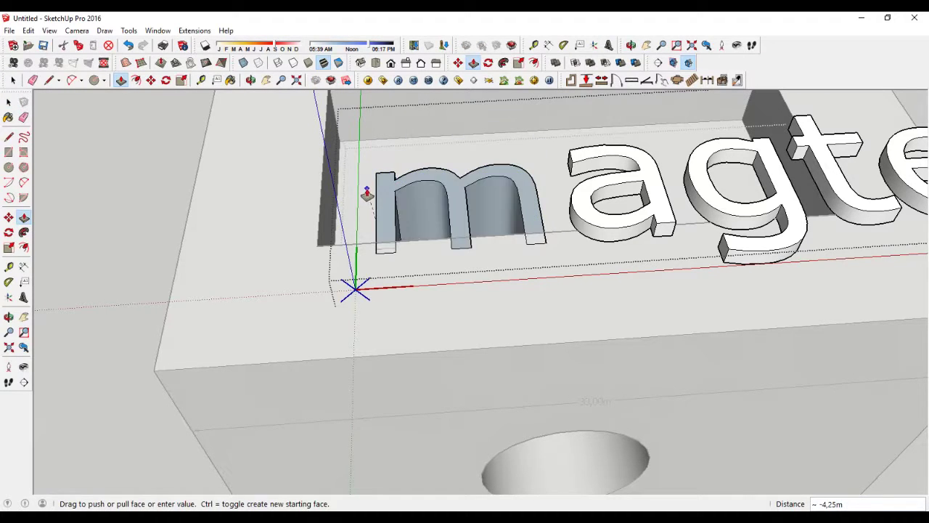
pyautogui.moveTo(395, 177); pyautogui.dragTo(421, 119, button='middle')
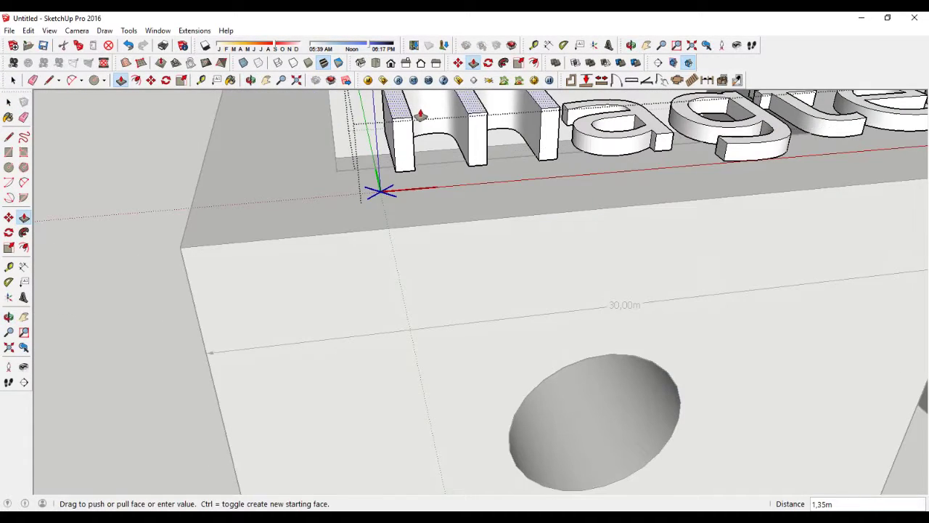
pyautogui.click(429, 134)
# Step: Raise the 'g' letter by 0,11m and exit the text group
pyautogui.moveTo(448, 151); pyautogui.dragTo(290, 300, button='middle')
pyautogui.click(520, 314)
pyautogui.click(491, 292)
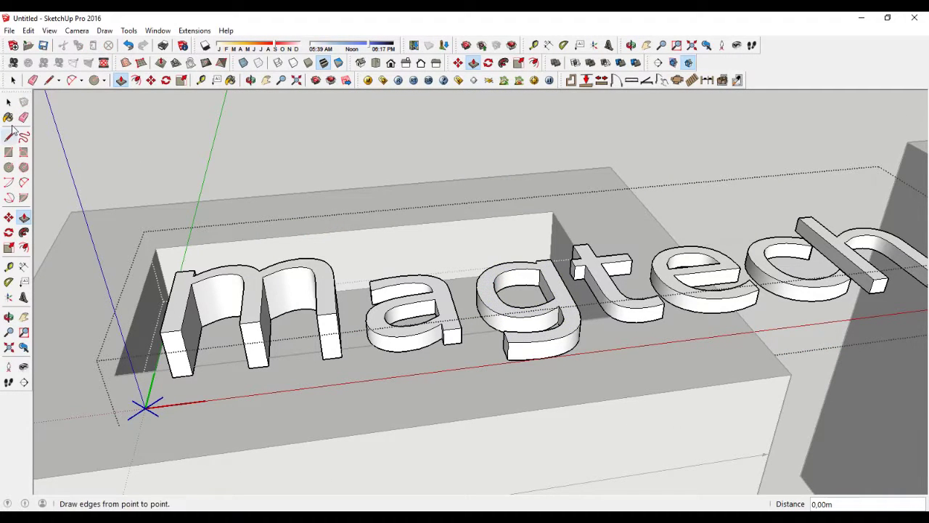
pyautogui.click(9, 104)
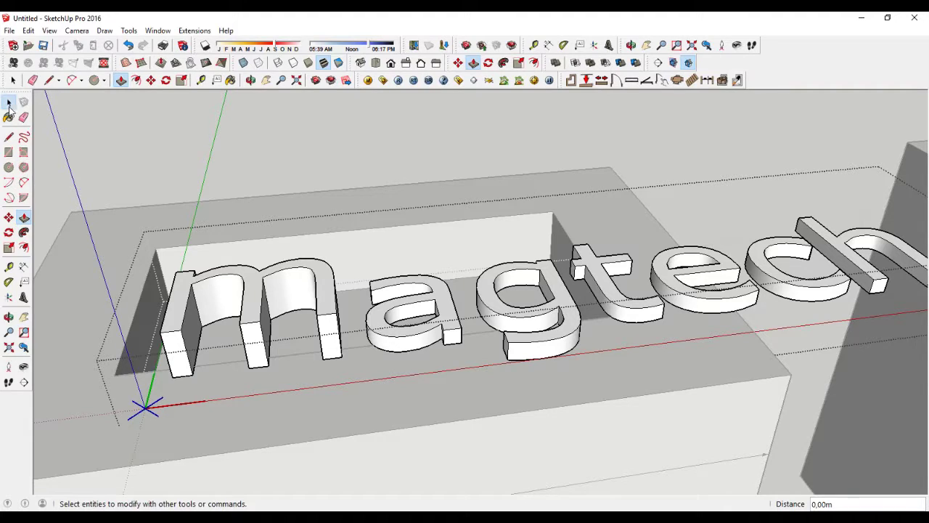
pyautogui.click(241, 149)
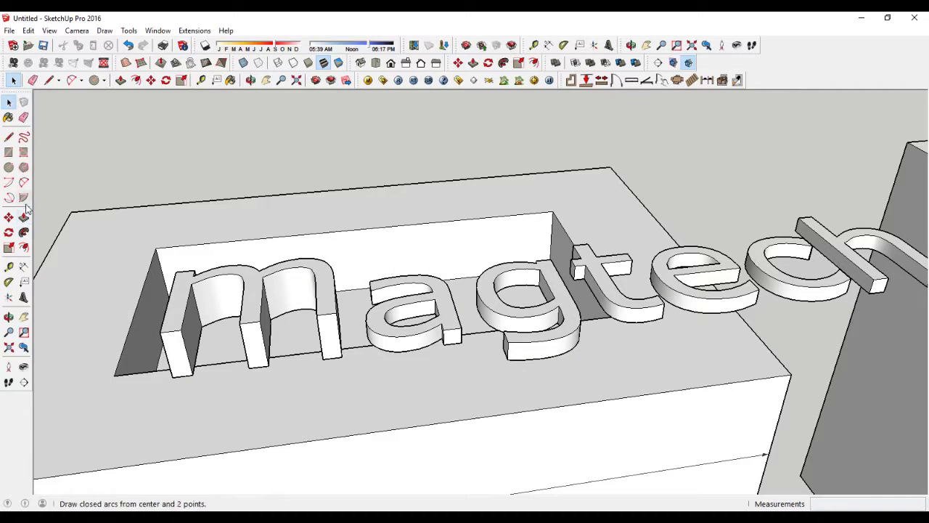
# Step: Scale the Magtech text to 5 times its height along the blue axis
pyautogui.click(9, 248)
pyautogui.click(243, 309)
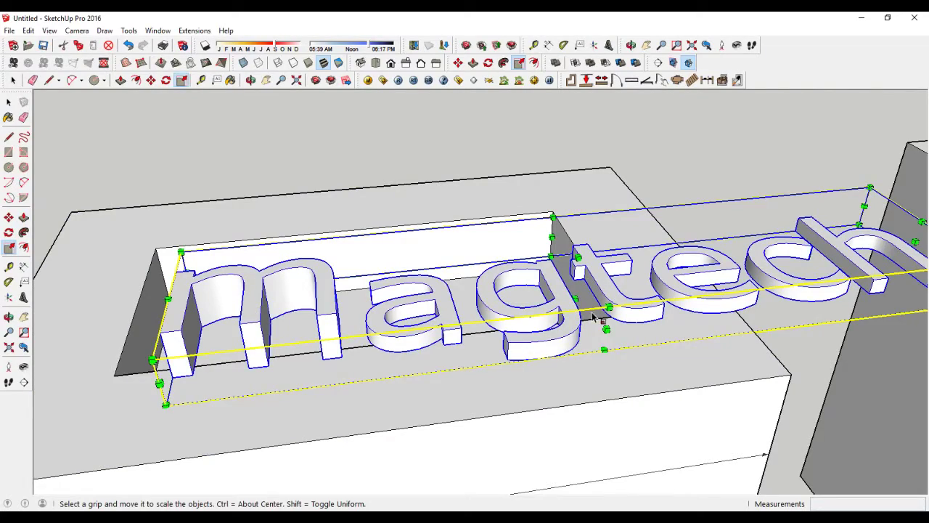
pyautogui.moveTo(594, 317); pyautogui.dragTo(459, 275, button='middle')
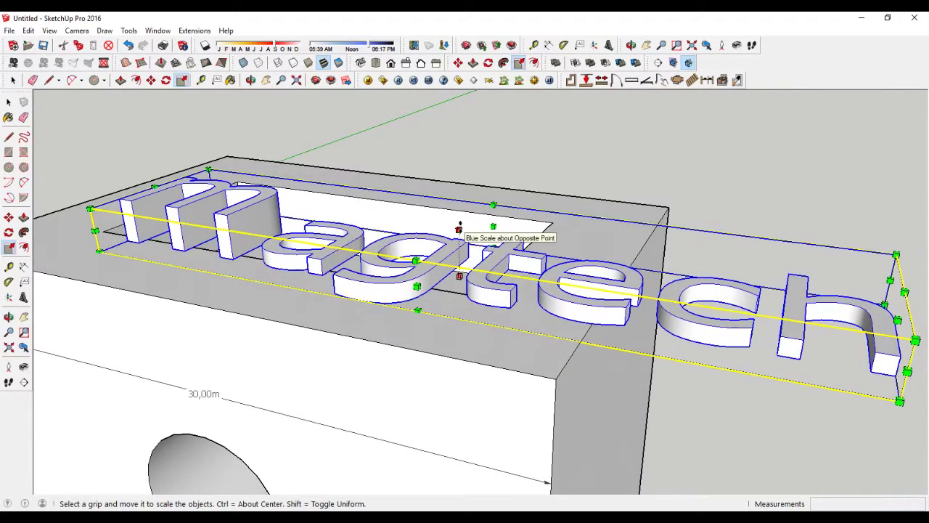
pyautogui.moveTo(459, 228)
pyautogui.mouseDown()
pyautogui.moveTo(457, 136)
pyautogui.moveTo(455, 181)
pyautogui.moveTo(458, 148)
pyautogui.mouseUp()
pyautogui.scroll(-5, 455, 181)
pyautogui.moveTo(458, 147); pyautogui.dragTo(526, 425, button='middle')
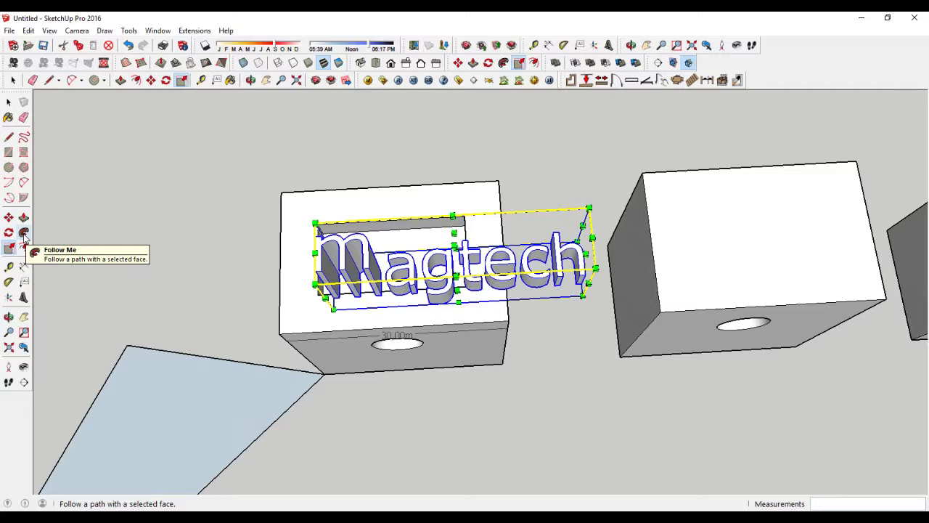
pyautogui.press('Escape')
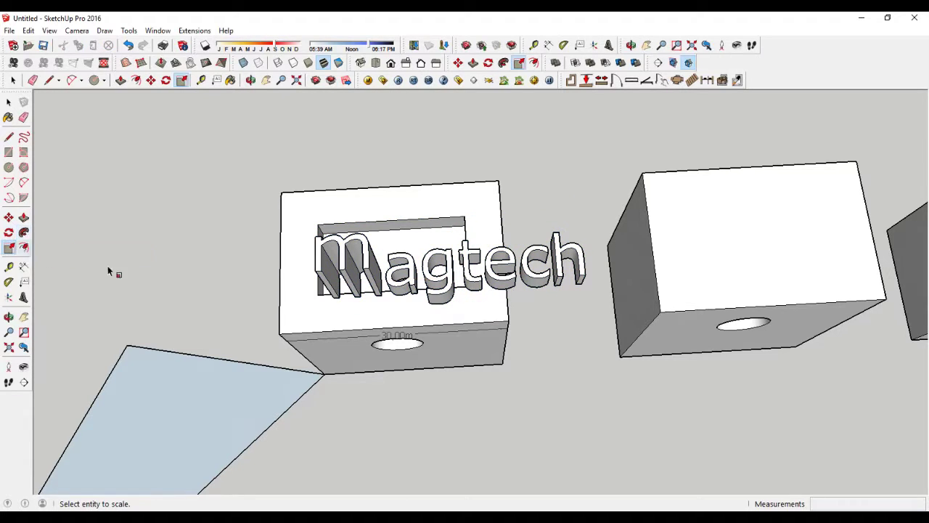
pyautogui.moveTo(473, 338)
pyautogui.mouseDown(button='middle')
pyautogui.moveTo(457, 323)
pyautogui.moveTo(465, 334)
pyautogui.mouseUp(button='middle')
pyautogui.moveTo(705, 332); pyautogui.dragTo(387, 356, button='middle')
pyautogui.press('space')
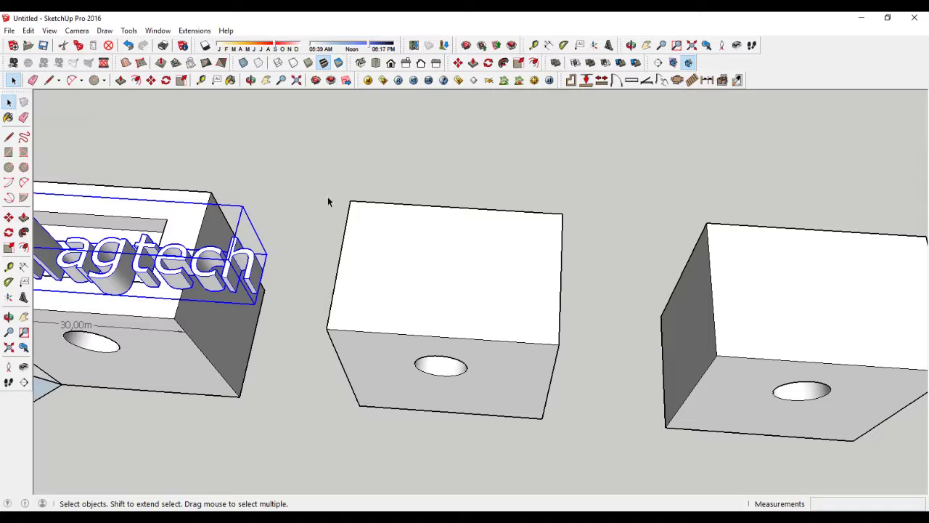
# Step: Zoom and orbit to the second box's top corner, abandoning a first rectangle attempt
pyautogui.scroll(5, 369, 331)
pyautogui.moveTo(332, 363); pyautogui.dragTo(280, 240, button='middle')
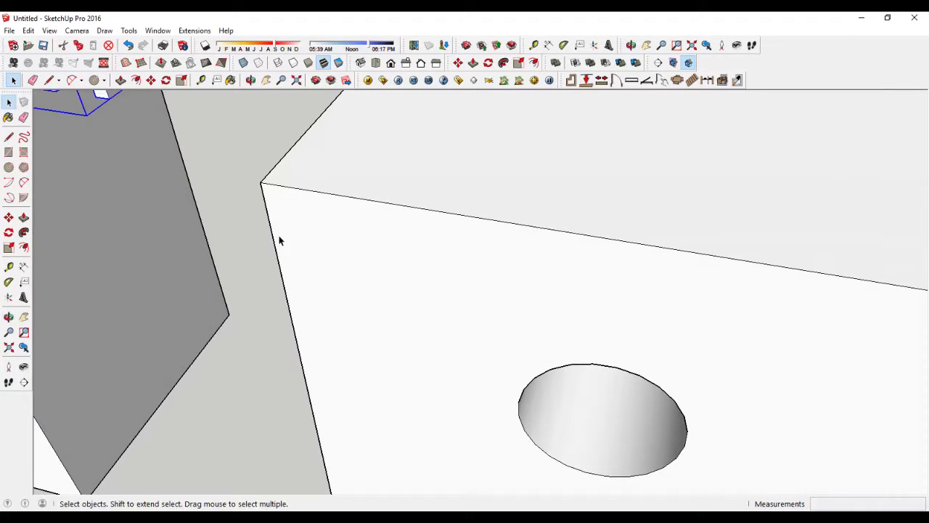
pyautogui.moveTo(262, 191); pyautogui.dragTo(240, 261, button='middle')
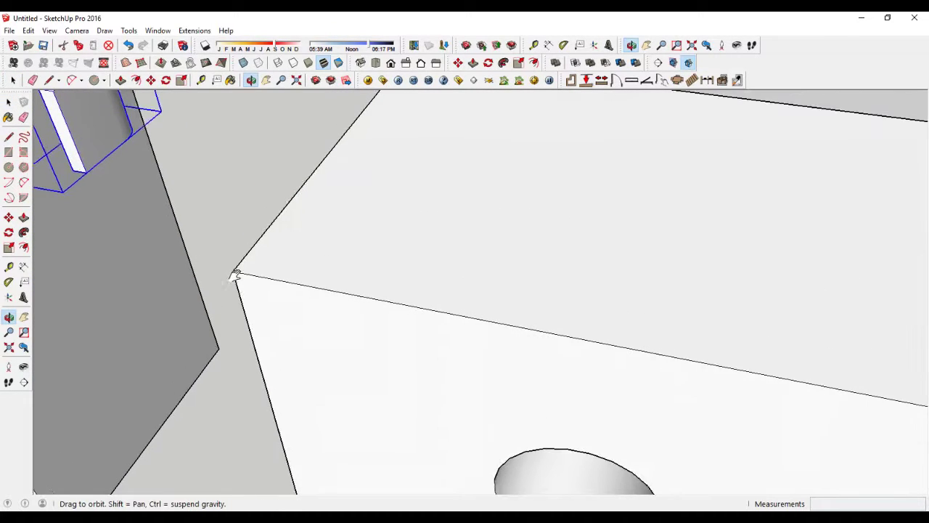
pyautogui.click(8, 153)
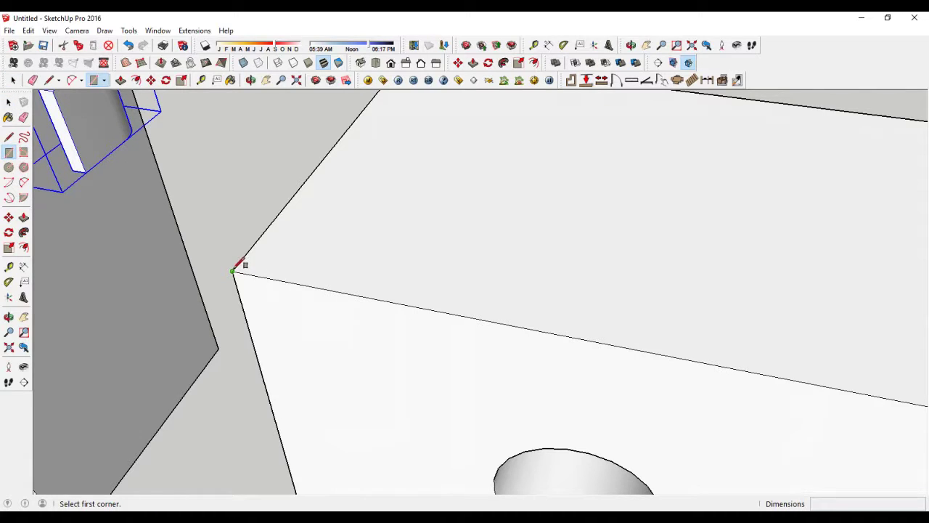
pyautogui.click(232, 271)
pyautogui.moveTo(245, 207)
pyautogui.mouseDown(button='middle')
pyautogui.moveTo(226, 132)
pyautogui.moveTo(239, 102)
pyautogui.moveTo(201, 130)
pyautogui.moveTo(104, 141)
pyautogui.moveTo(54, 129)
pyautogui.mouseUp(button='middle')
pyautogui.rightClick(54, 129)
pyautogui.moveTo(260, 154); pyautogui.dragTo(202, 180, button='middle')
pyautogui.moveTo(202, 181)
pyautogui.mouseDown()
pyautogui.moveTo(182, 284)
pyautogui.moveTo(58, 145)
pyautogui.mouseUp()
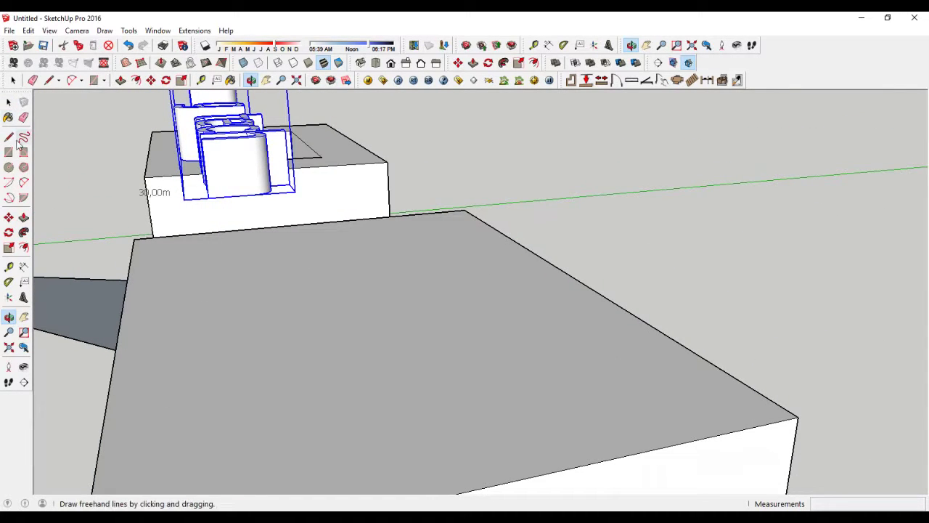
pyautogui.moveTo(170, 281)
pyautogui.mouseDown()
pyautogui.moveTo(151, 203)
pyautogui.moveTo(163, 225)
pyautogui.moveTo(145, 230)
pyautogui.mouseUp()
# Step: Draw a small upright rectangle on the second box's top corner edge
pyautogui.press('r')
pyautogui.click(141, 231)
pyautogui.click(166, 194)
pyautogui.moveTo(170, 253)
pyautogui.mouseDown(button='middle')
pyautogui.moveTo(228, 296)
pyautogui.moveTo(173, 310)
pyautogui.moveTo(436, 395)
pyautogui.moveTo(217, 280)
pyautogui.mouseUp(button='middle')
pyautogui.scroll(2, 212, 274)
pyautogui.scroll(2, 208, 269)
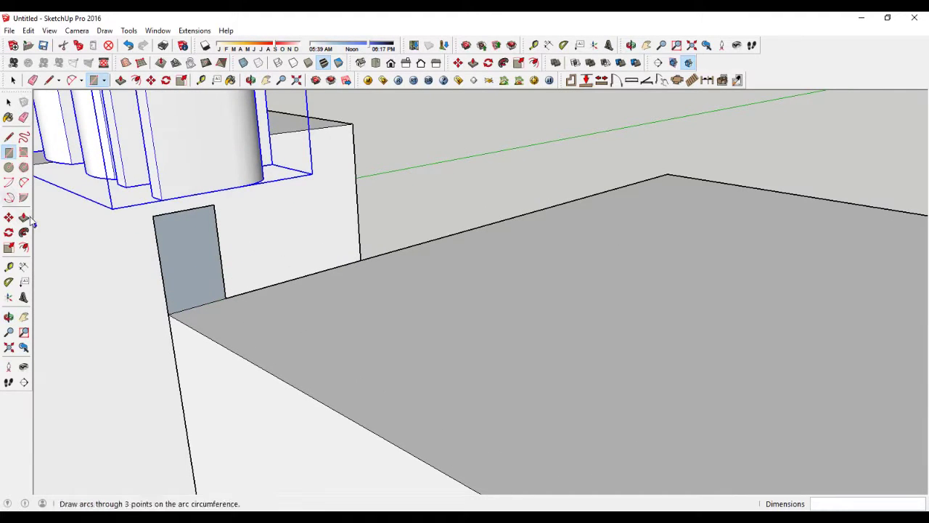
# Step: Draw a zigzag line and a short arc inside the upright rectangle
pyautogui.click(9, 136)
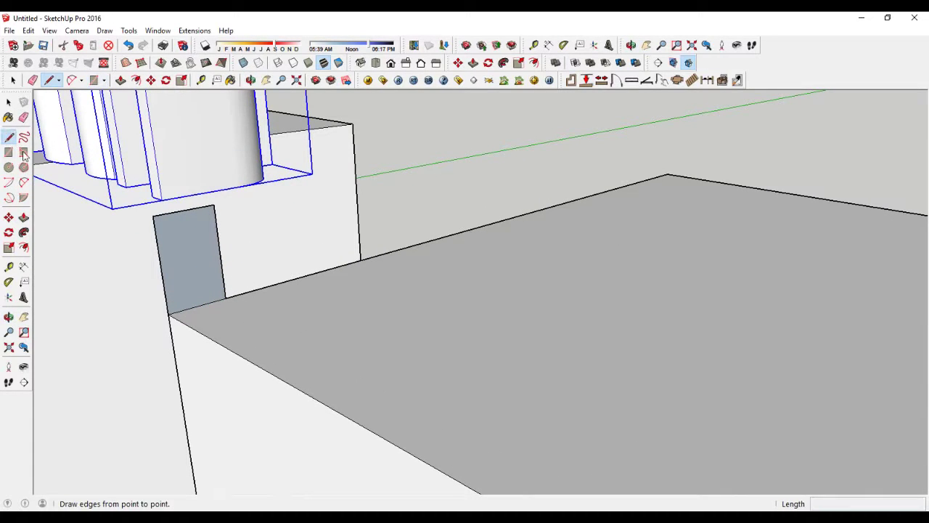
pyautogui.click(166, 215)
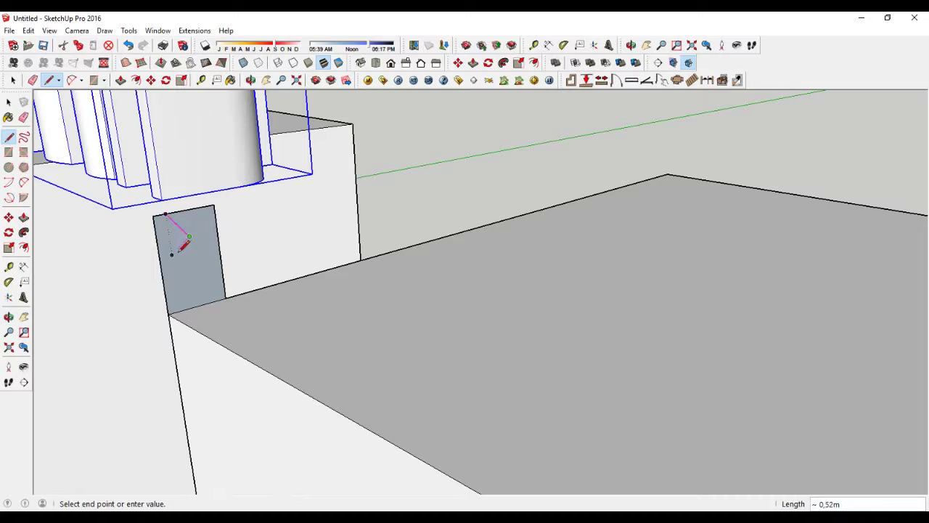
pyautogui.click(194, 276)
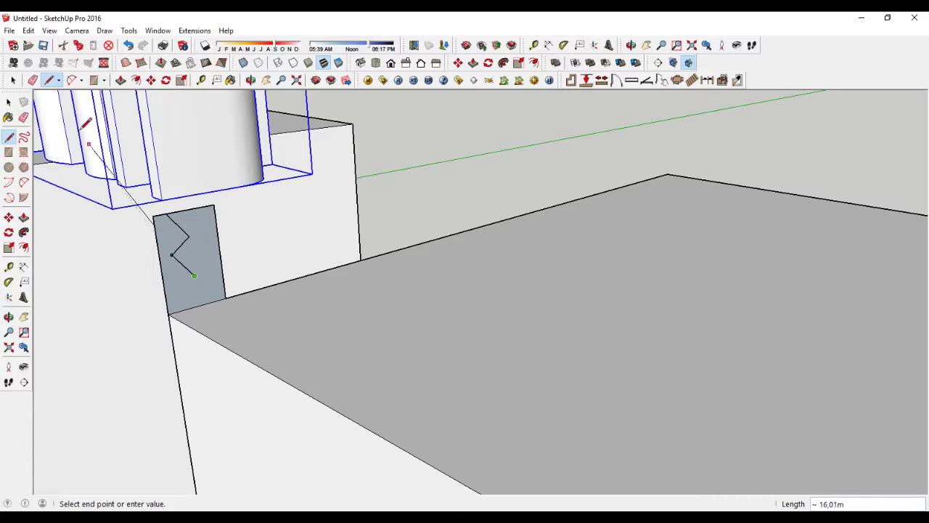
pyautogui.click(23, 152)
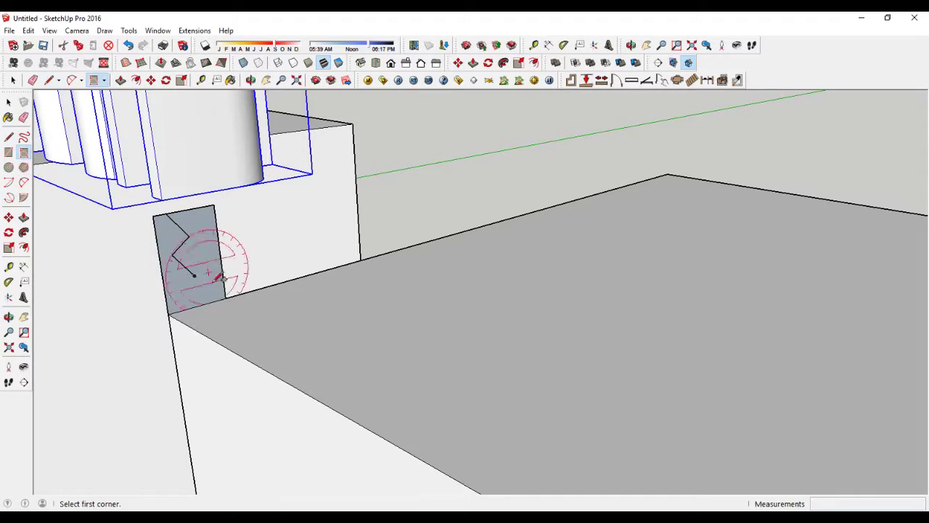
pyautogui.click(9, 187)
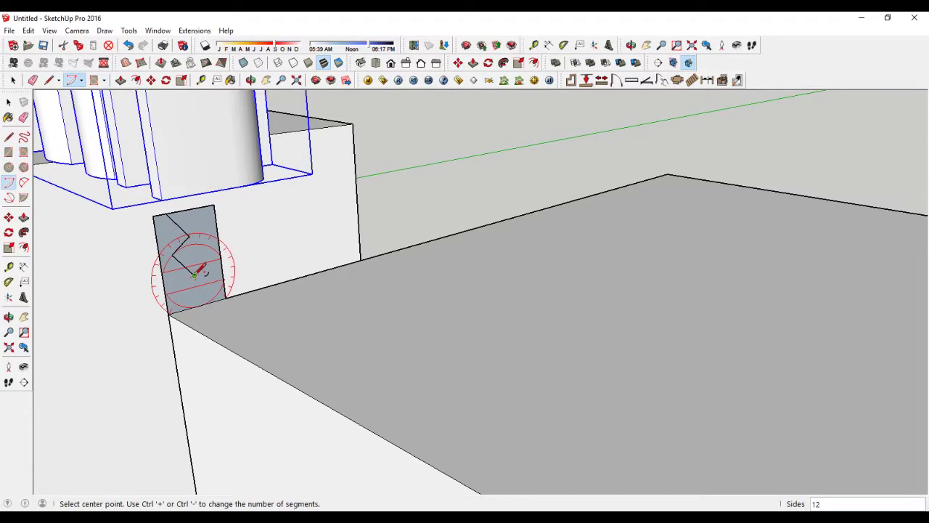
pyautogui.click(194, 274)
pyautogui.scroll(4, 210, 263)
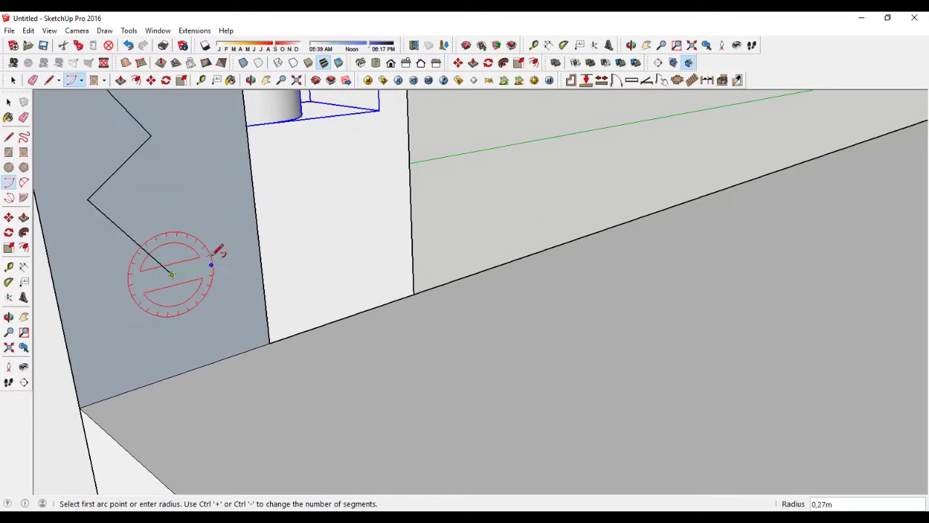
pyautogui.click(217, 262)
pyautogui.click(207, 239)
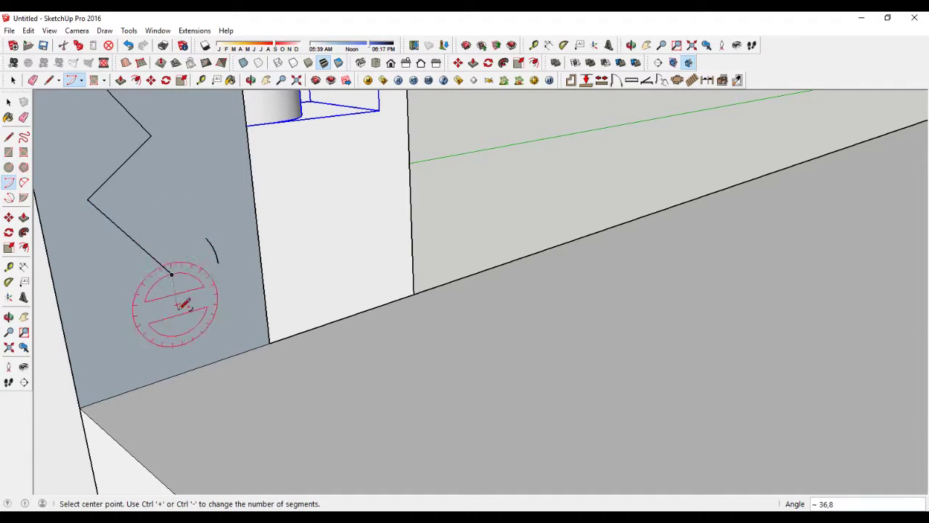
# Step: Connect the zigzag to the arc and close the profile at the rectangle's bottom edge
pyautogui.click(9, 137)
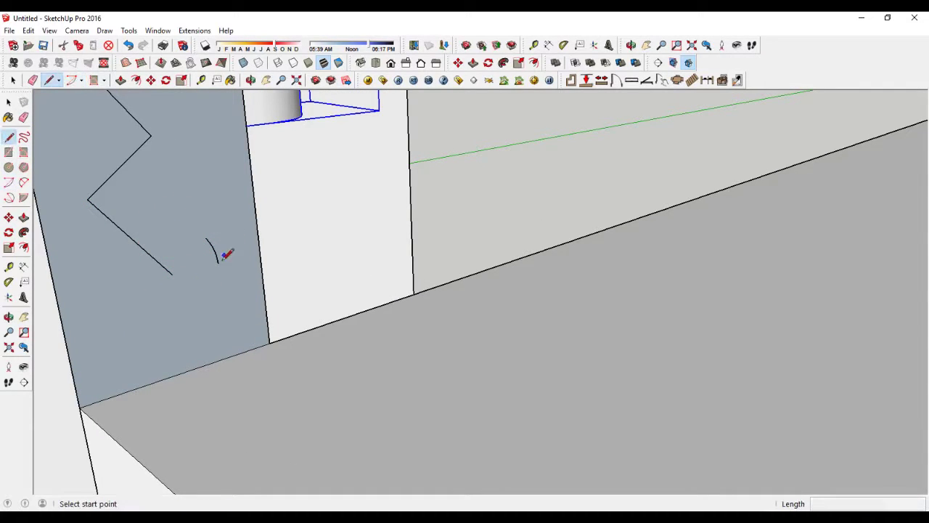
pyautogui.click(172, 274)
pyautogui.click(207, 237)
pyautogui.press('Escape')
pyautogui.click(217, 263)
pyautogui.click(202, 365)
pyautogui.scroll(-1, 246, 316)
pyautogui.scroll(-3, 246, 316)
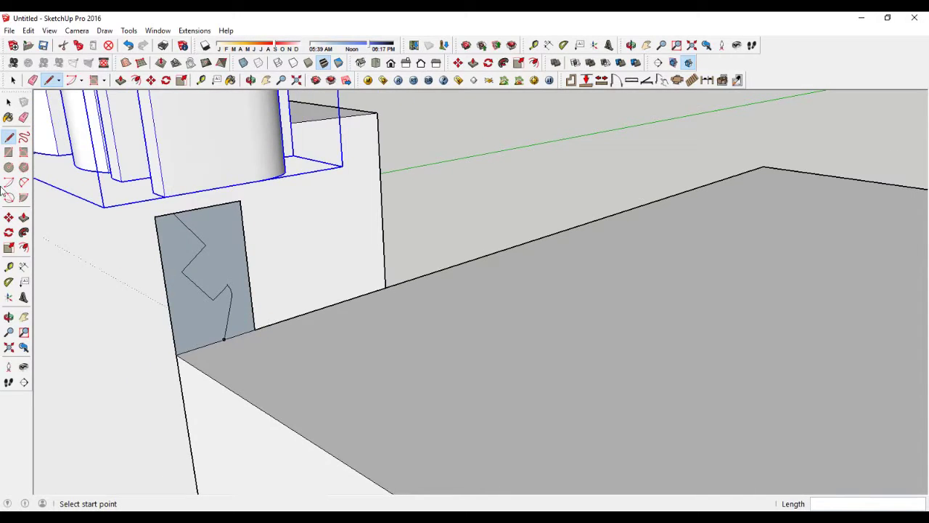
# Step: Erase the rectangle's leftover right side, leaving the jagged profile
pyautogui.click(23, 117)
pyautogui.click(243, 204)
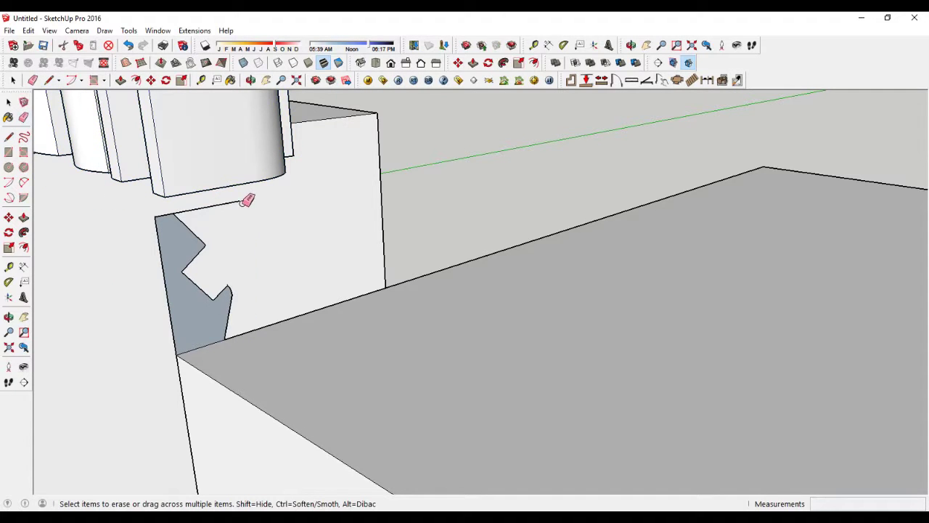
pyautogui.scroll(-1, 207, 291)
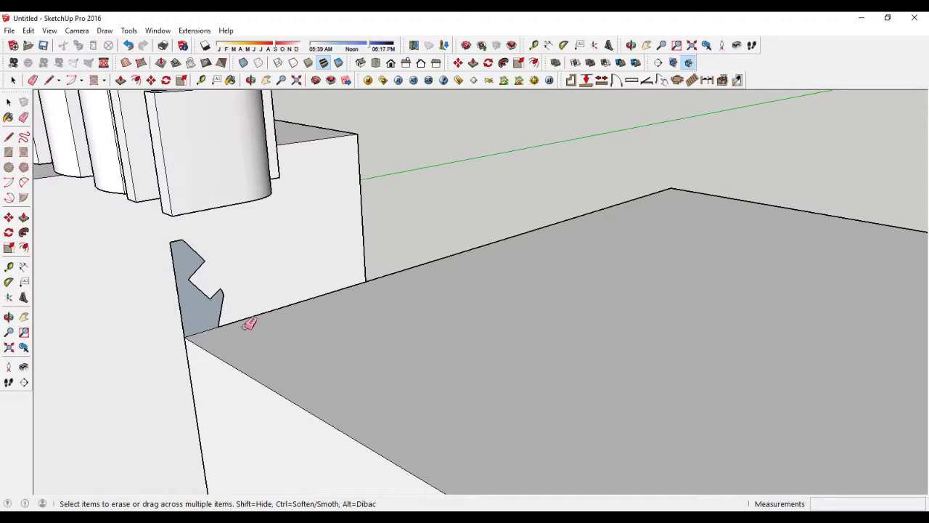
pyautogui.moveTo(249, 322); pyautogui.dragTo(184, 315, button='middle')
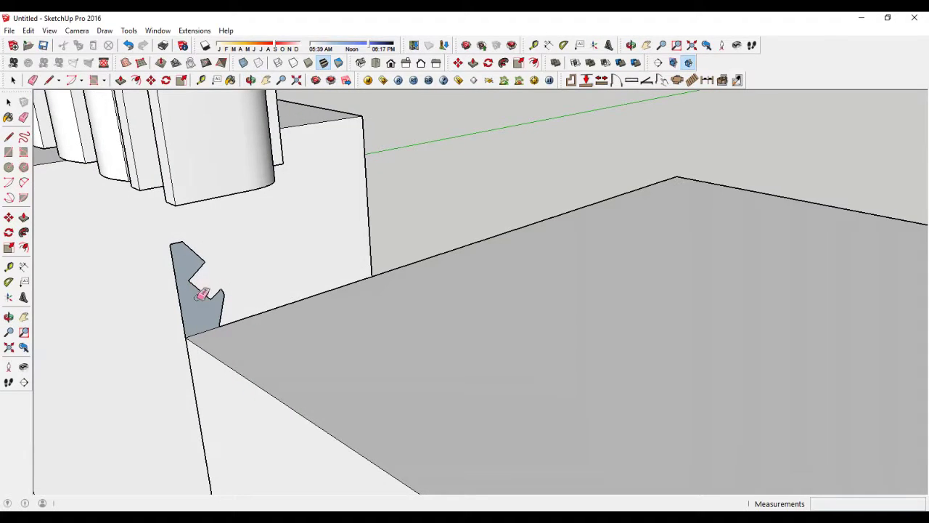
pyautogui.scroll(-2, 465, 384)
pyautogui.scroll(-3, 468, 382)
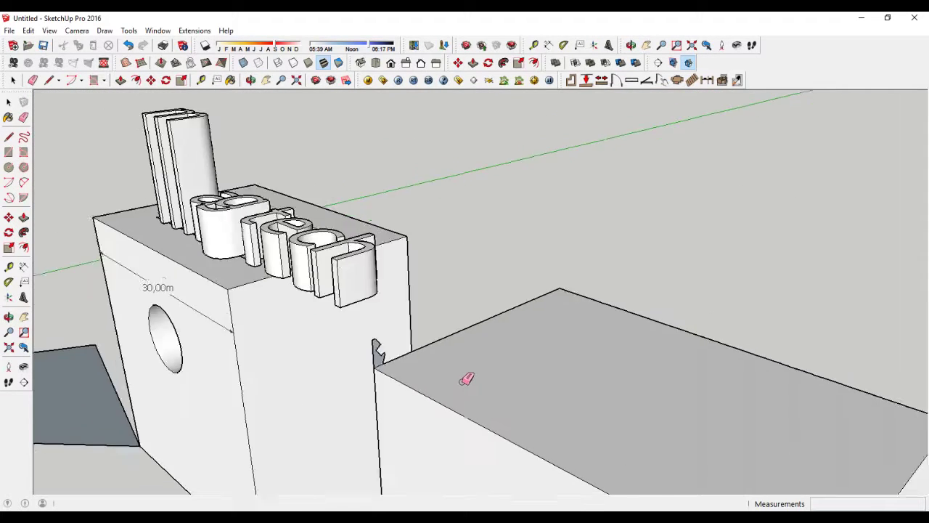
pyautogui.scroll(-3, 467, 380)
# Step: Select the second box's top edges and sweep the notched profile along them with Follow Me
pyautogui.click(9, 103)
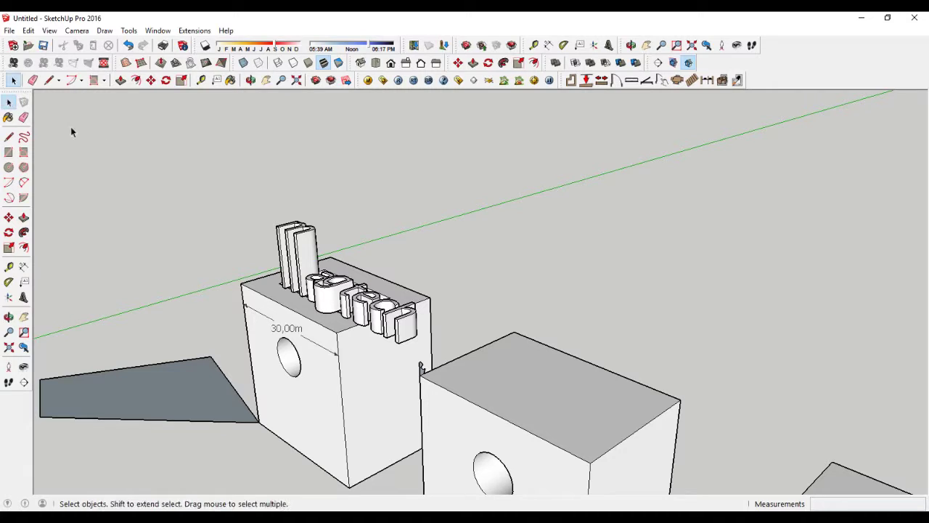
pyautogui.click(458, 395)
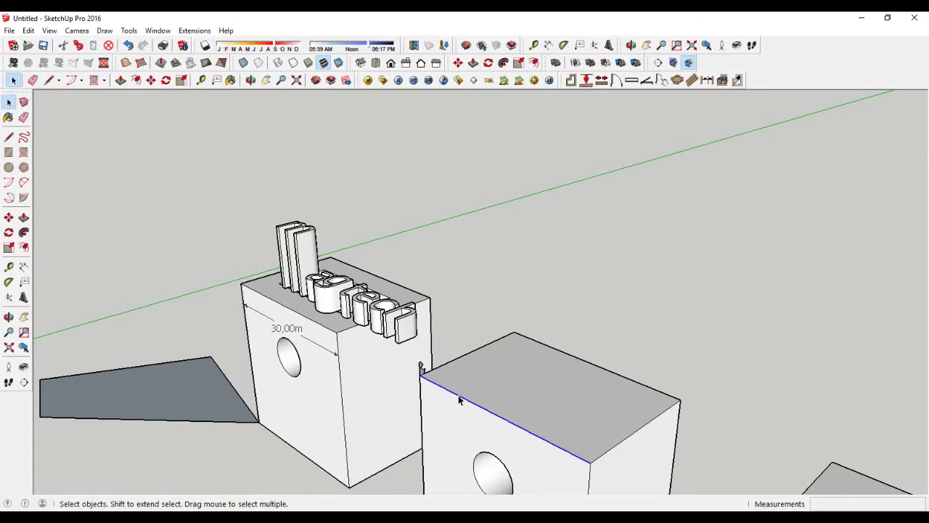
pyautogui.keyDown('ctrl'); pyautogui.click(611, 447); pyautogui.keyUp('ctrl')
pyautogui.scroll(3, 429, 372)
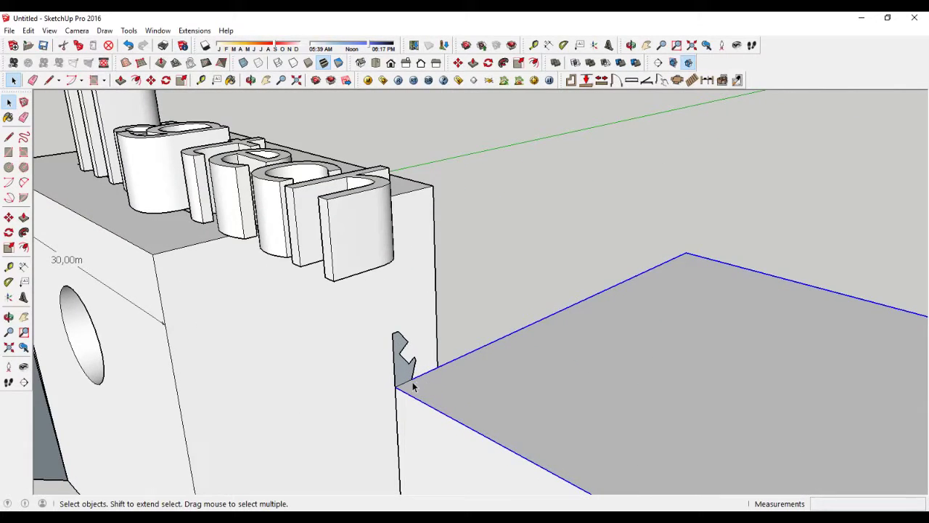
pyautogui.click(24, 232)
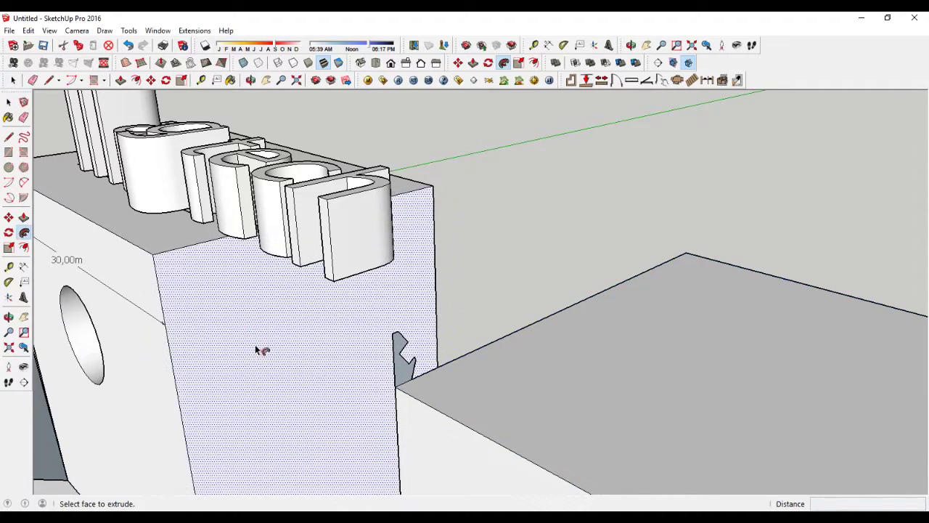
pyautogui.click(411, 375)
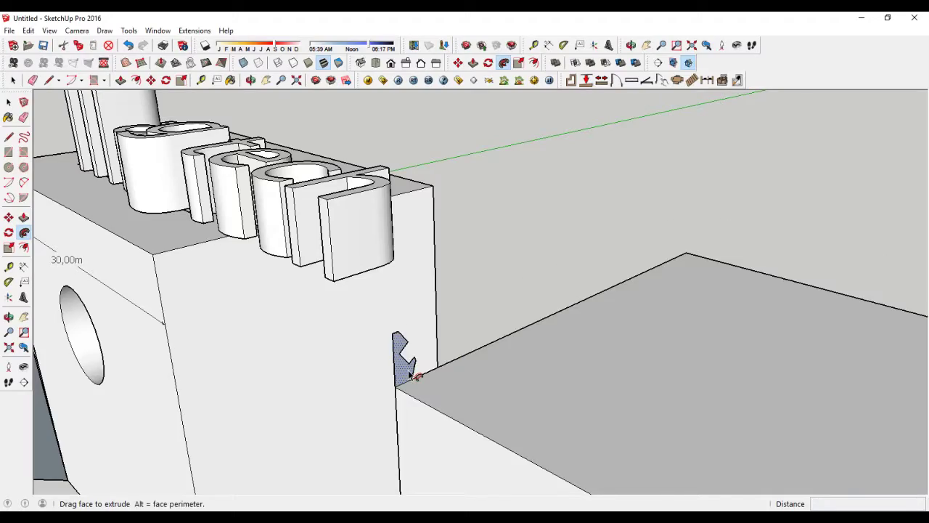
pyautogui.keyDown('alt'); pyautogui.click(413, 374); pyautogui.keyUp('alt')
# Step: Orbit around the second box to inspect the new stepped rim
pyautogui.moveTo(412, 375)
pyautogui.mouseDown(button='middle')
pyautogui.moveTo(499, 347)
pyautogui.moveTo(554, 362)
pyautogui.moveTo(385, 297)
pyautogui.moveTo(326, 369)
pyautogui.moveTo(693, 419)
pyautogui.moveTo(596, 257)
pyautogui.mouseUp(button='middle')
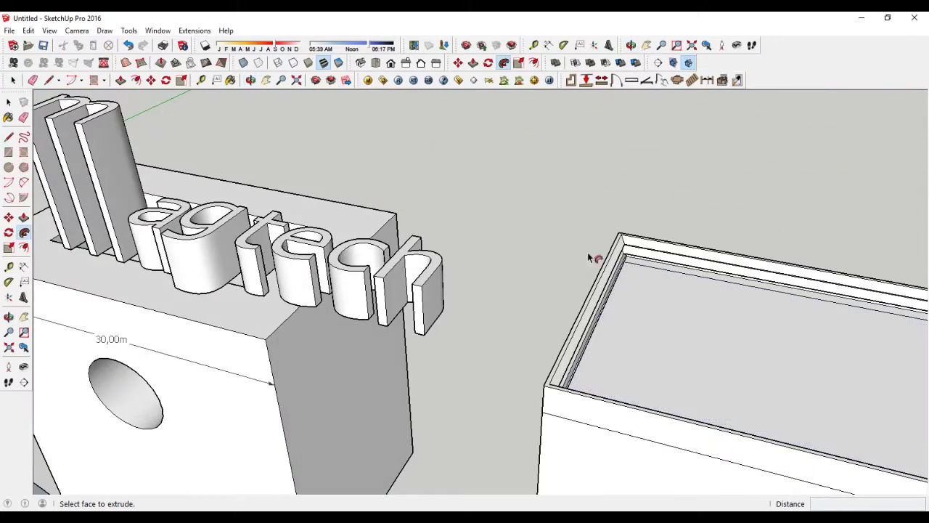
pyautogui.scroll(5, 600, 310)
pyautogui.scroll(3, 616, 310)
pyautogui.moveTo(615, 310)
pyautogui.mouseDown(button='middle')
pyautogui.moveTo(584, 288)
pyautogui.moveTo(568, 295)
pyautogui.moveTo(591, 359)
pyautogui.moveTo(590, 325)
pyautogui.mouseUp(button='middle')
pyautogui.scroll(-3, 590, 324)
pyautogui.moveTo(658, 253)
pyautogui.mouseDown(button='middle')
pyautogui.moveTo(691, 156)
pyautogui.moveTo(572, 151)
pyautogui.moveTo(489, 180)
pyautogui.moveTo(614, 294)
pyautogui.moveTo(680, 233)
pyautogui.moveTo(658, 220)
pyautogui.mouseUp(button='middle')
pyautogui.scroll(-3, 658, 220)
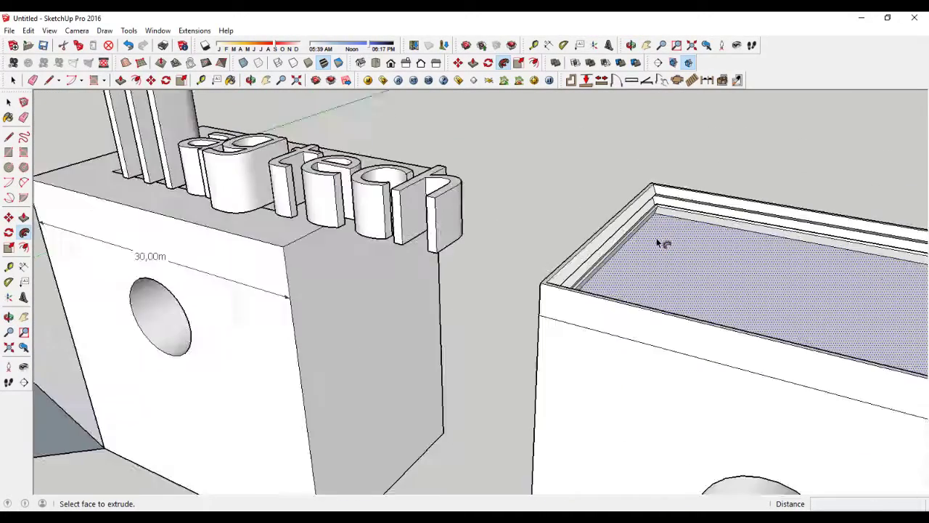
pyautogui.scroll(-2, 657, 237)
pyautogui.moveTo(685, 264)
pyautogui.mouseDown(button='middle')
pyautogui.moveTo(431, 305)
pyautogui.moveTo(409, 332)
pyautogui.moveTo(377, 319)
pyautogui.mouseUp(button='middle')
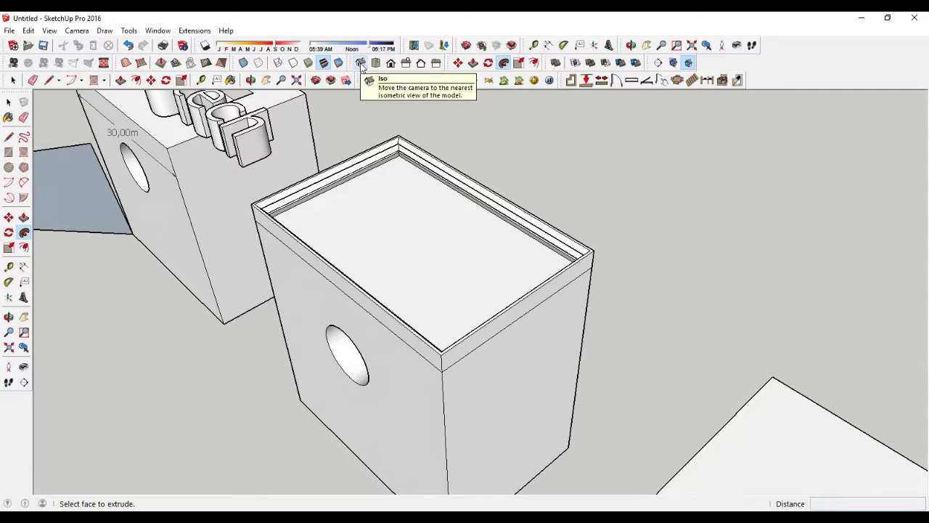
# Step: Cycle through Iso, Top, Right, Back and Left views, ending on an elevated orbit
pyautogui.click(361, 67)
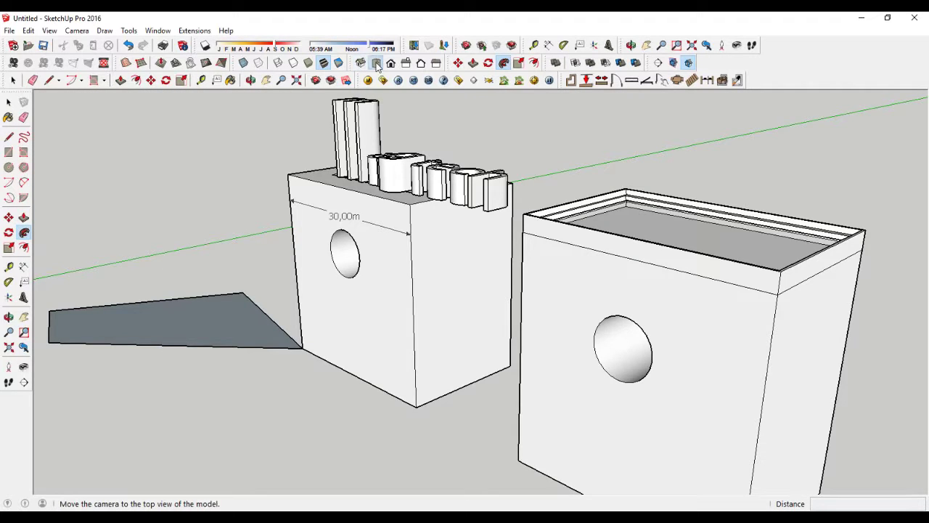
pyautogui.click(377, 63)
pyautogui.scroll(-4, 501, 182)
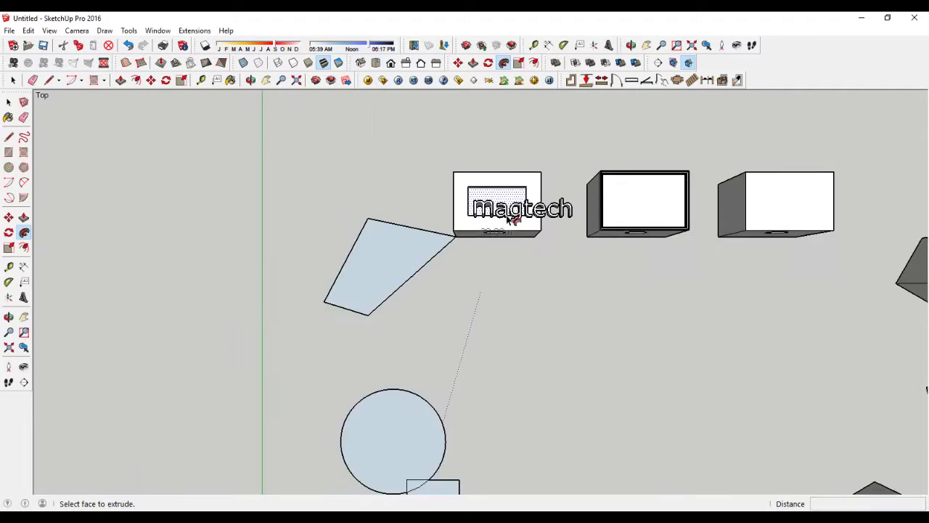
pyautogui.scroll(-2, 494, 152)
pyautogui.scroll(-1, 490, 137)
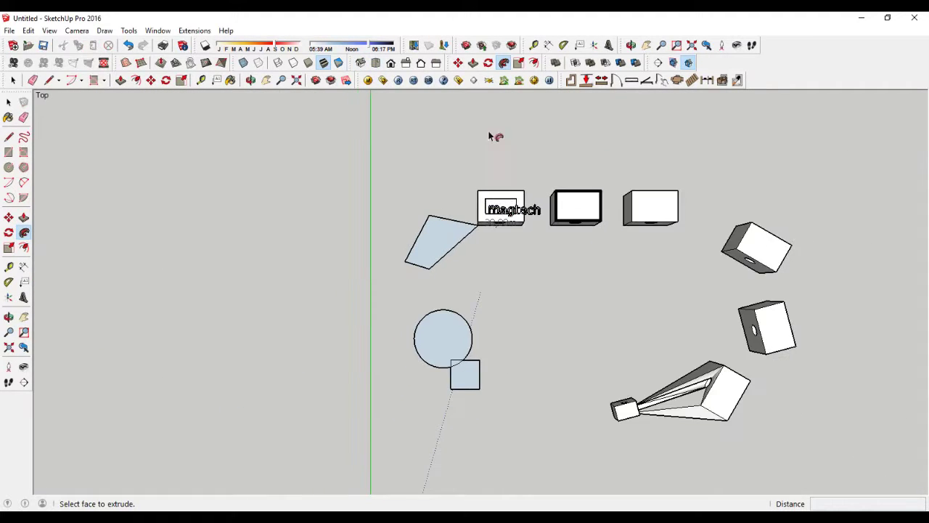
pyautogui.click(408, 64)
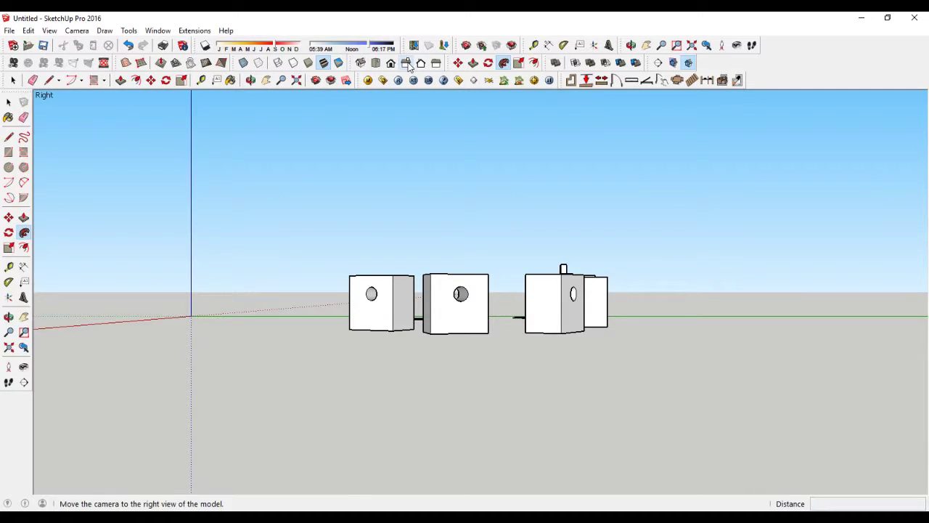
pyautogui.click(422, 65)
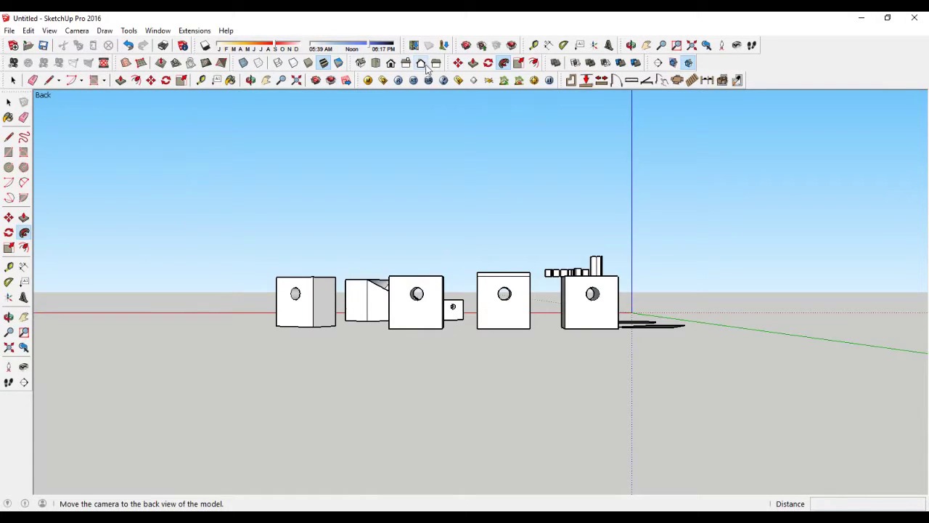
pyautogui.click(437, 66)
pyautogui.moveTo(479, 265)
pyautogui.mouseDown(button='middle')
pyautogui.moveTo(636, 319)
pyautogui.moveTo(453, 345)
pyautogui.mouseUp(button='middle')
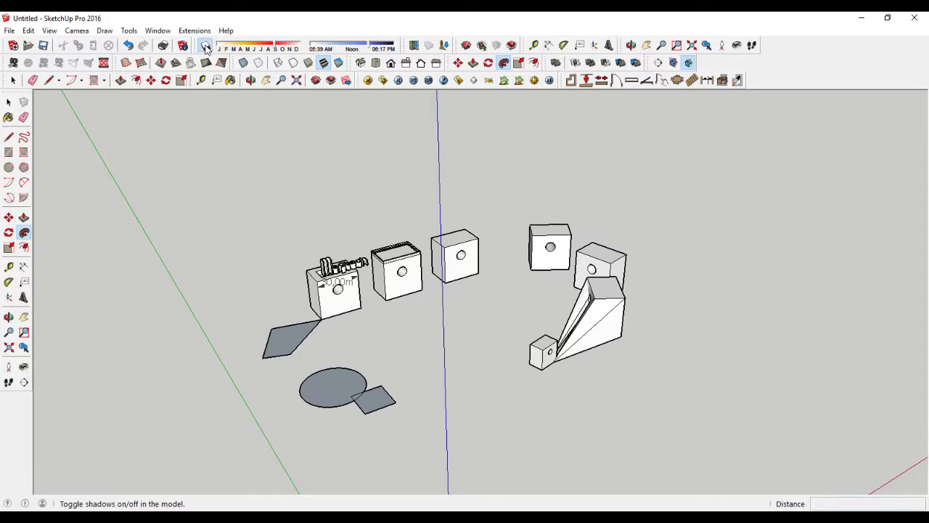
# Step: Turn on shadows and shift the date and time so sunrise is 06:17 AM
pyautogui.click(207, 47)
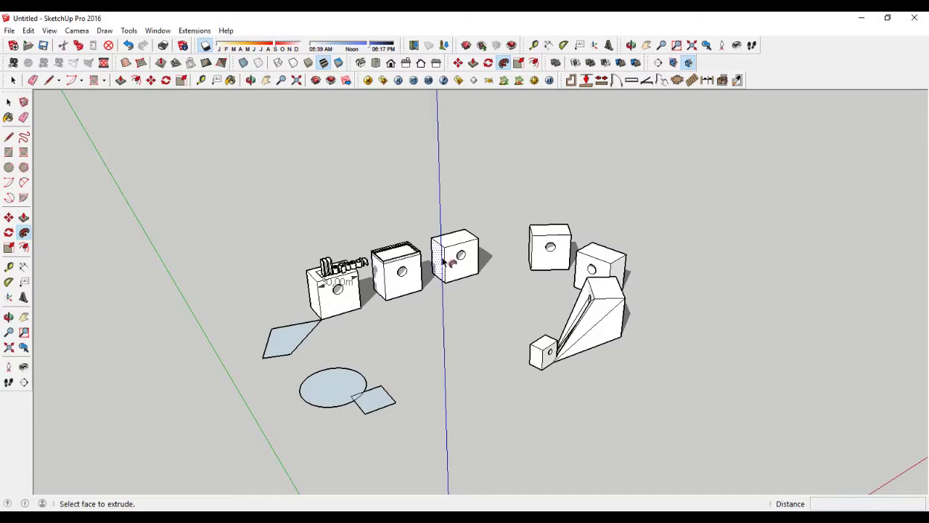
pyautogui.moveTo(512, 296); pyautogui.dragTo(378, 340, button='middle')
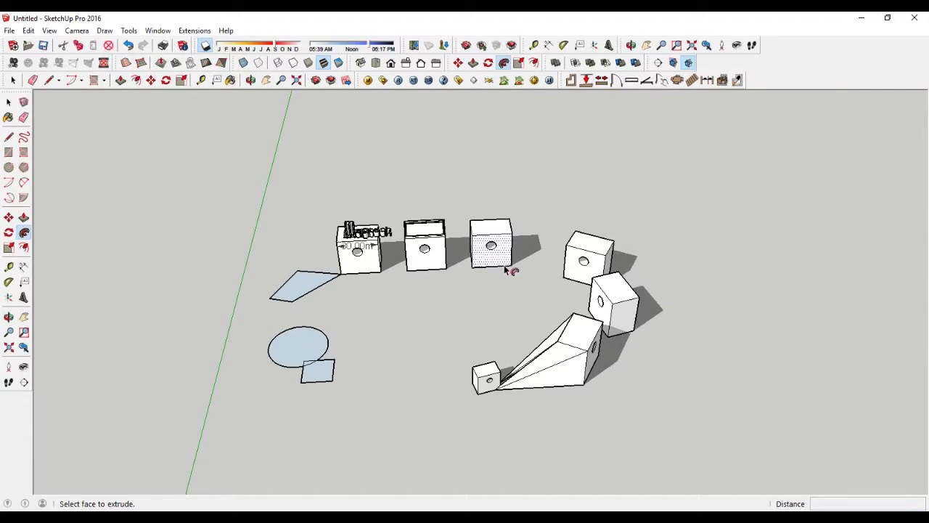
pyautogui.scroll(2, 456, 259)
pyautogui.scroll(1, 467, 257)
pyautogui.scroll(-4, 463, 252)
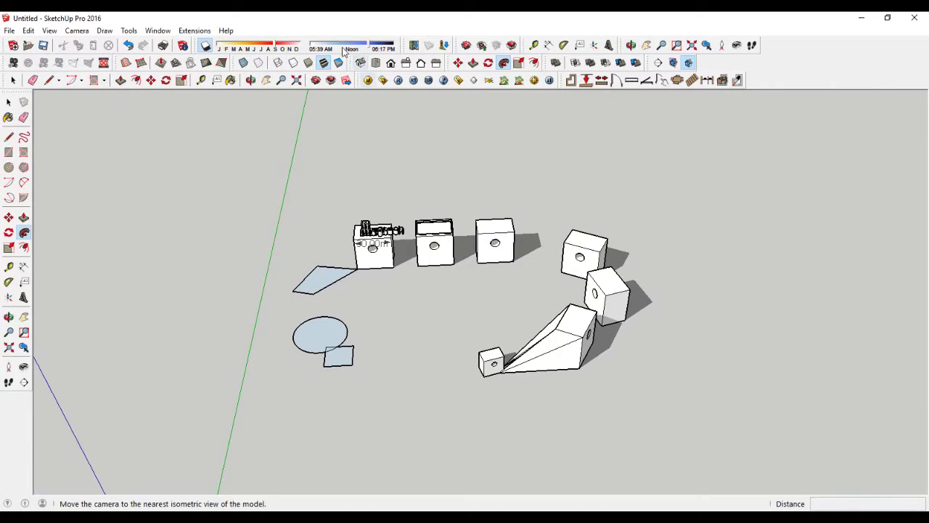
pyautogui.moveTo(274, 48); pyautogui.dragTo(285, 48)
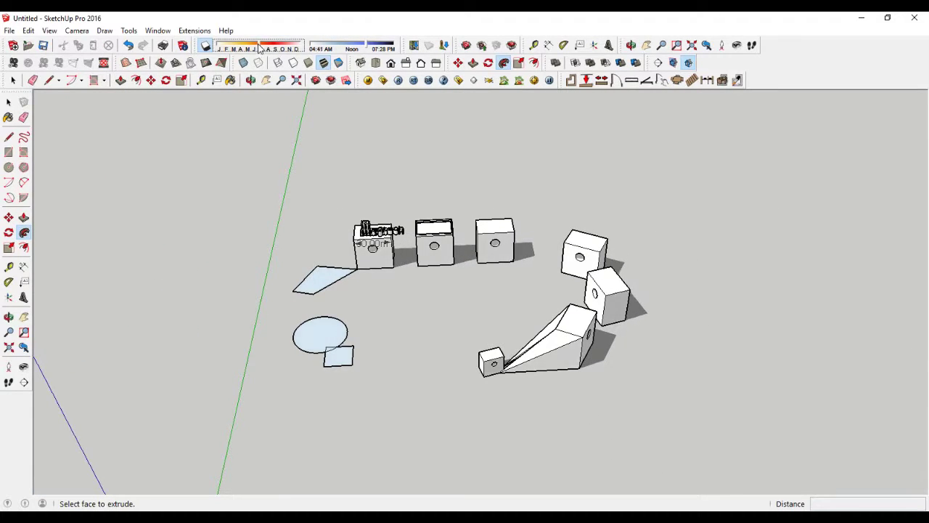
pyautogui.moveTo(369, 45); pyautogui.dragTo(338, 46)
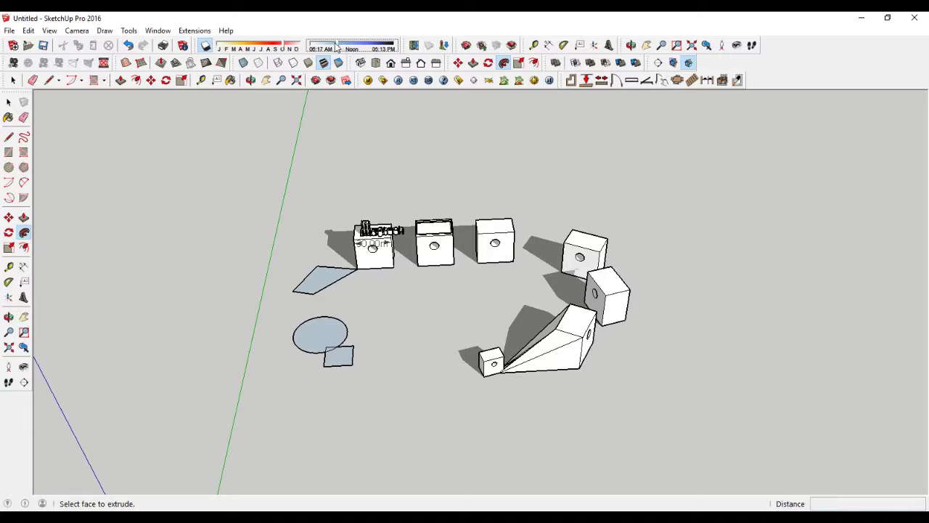
# Step: Turn shadows off again and orbit around the objects
pyautogui.click(206, 46)
pyautogui.scroll(-2, 322, 254)
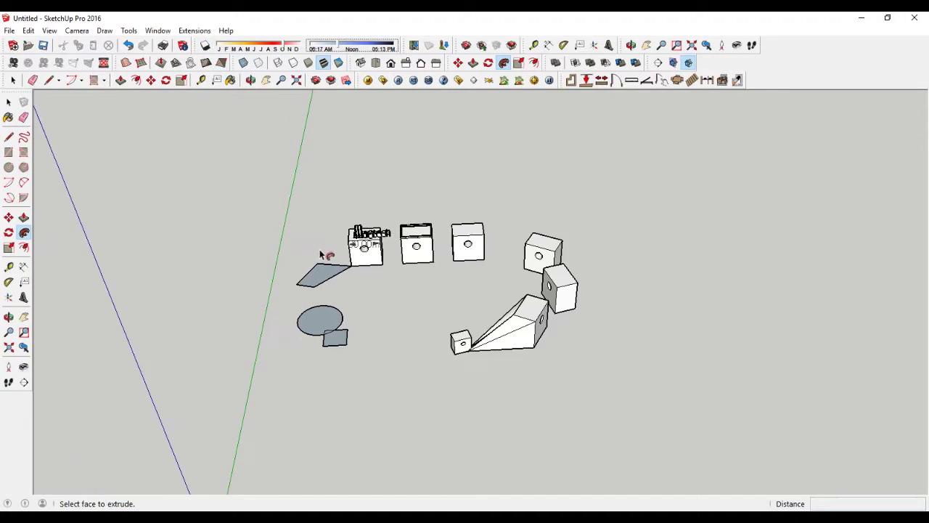
pyautogui.moveTo(434, 280); pyautogui.dragTo(398, 307, button='middle')
pyautogui.scroll(2, 436, 319)
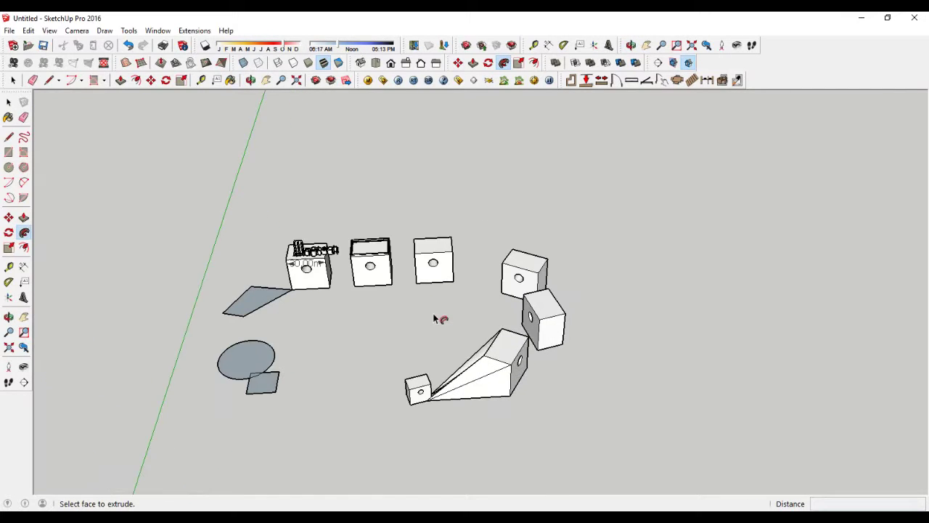
pyautogui.scroll(1, 433, 316)
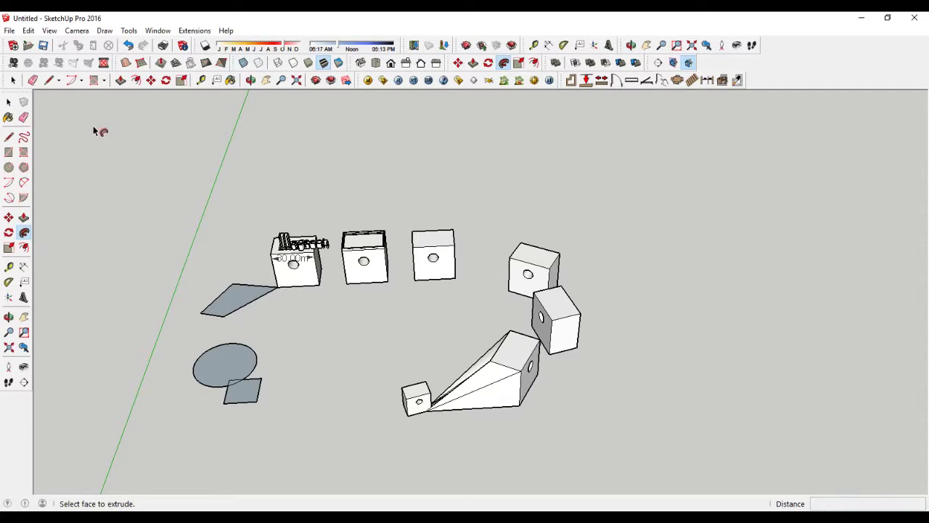
# Step: Export the current view as 1.jpg on the Desktop, then open it to check and close the viewer
pyautogui.click(9, 31)
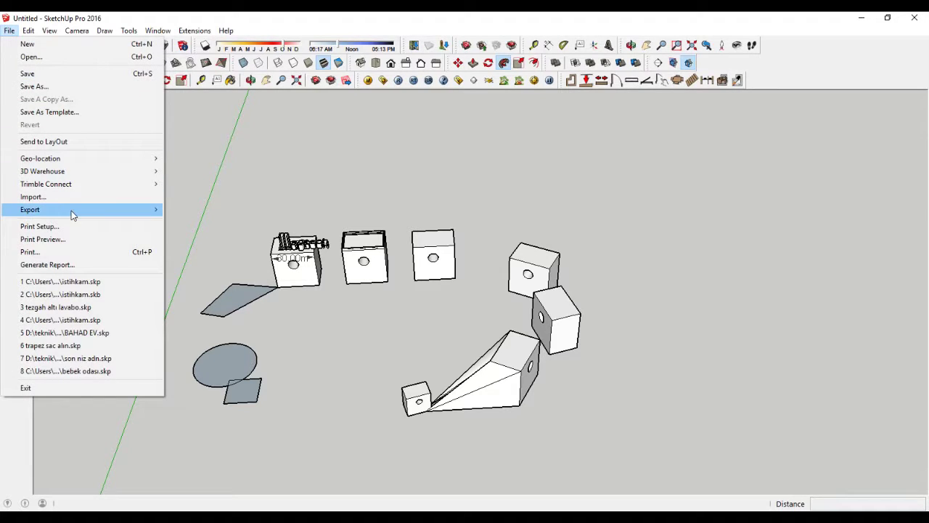
pyautogui.moveTo(30, 209)
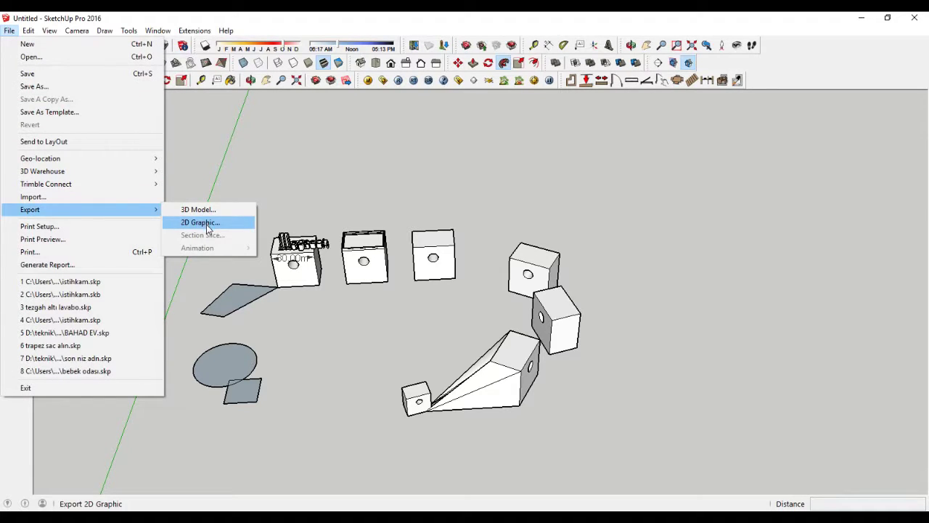
pyautogui.click(209, 228)
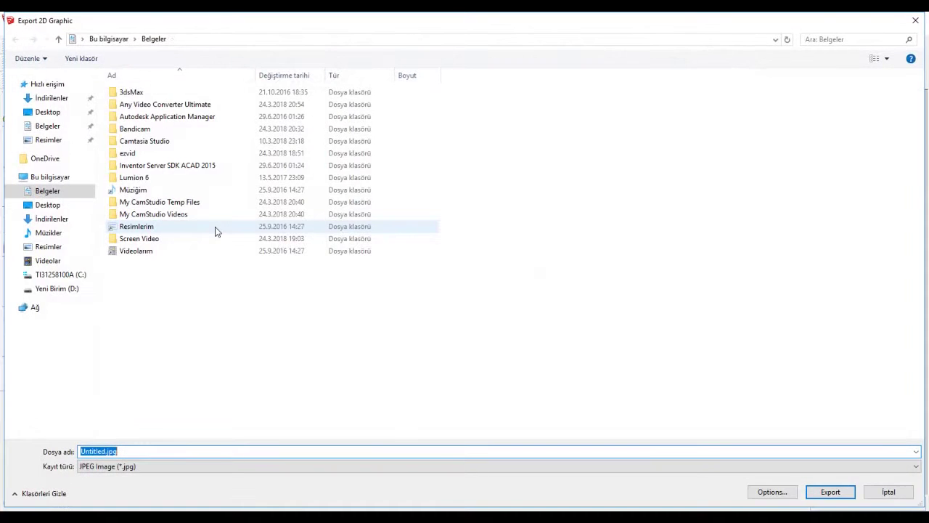
pyautogui.click(58, 114)
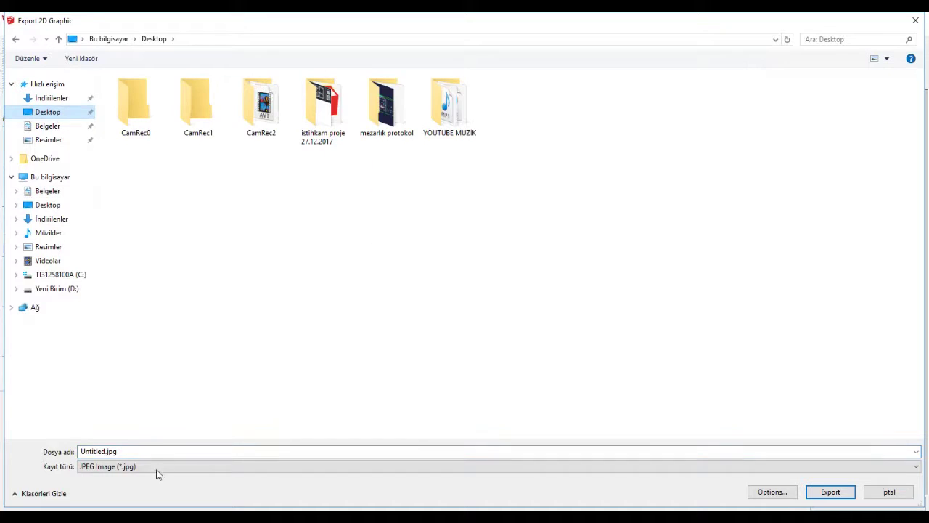
pyautogui.click(125, 452)
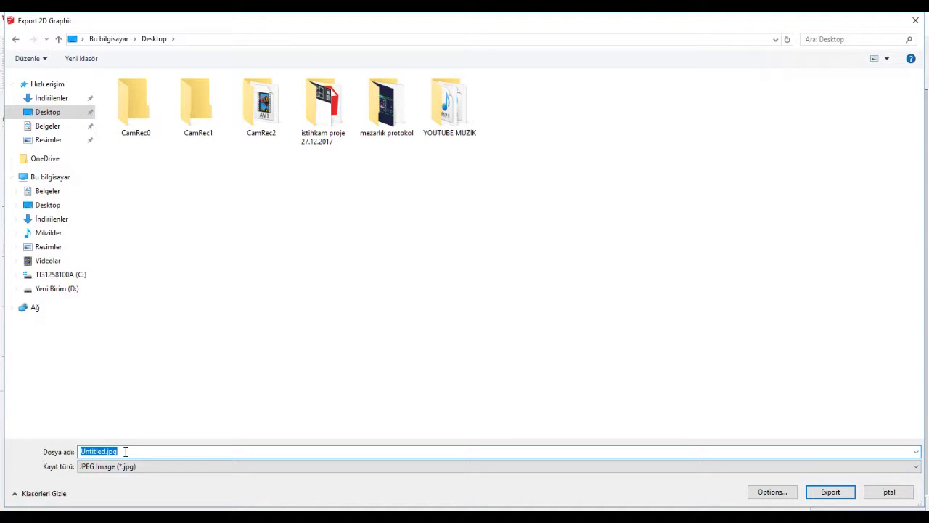
pyautogui.write('1')
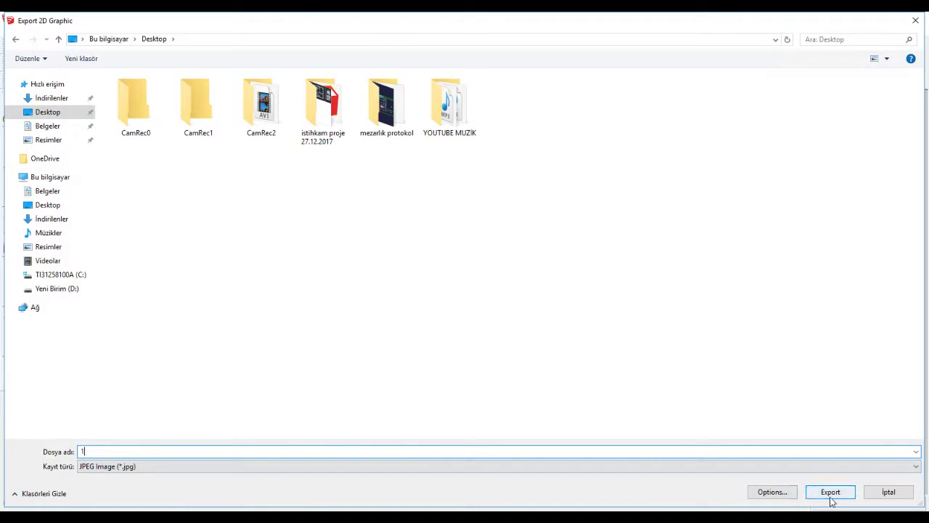
pyautogui.click(832, 498)
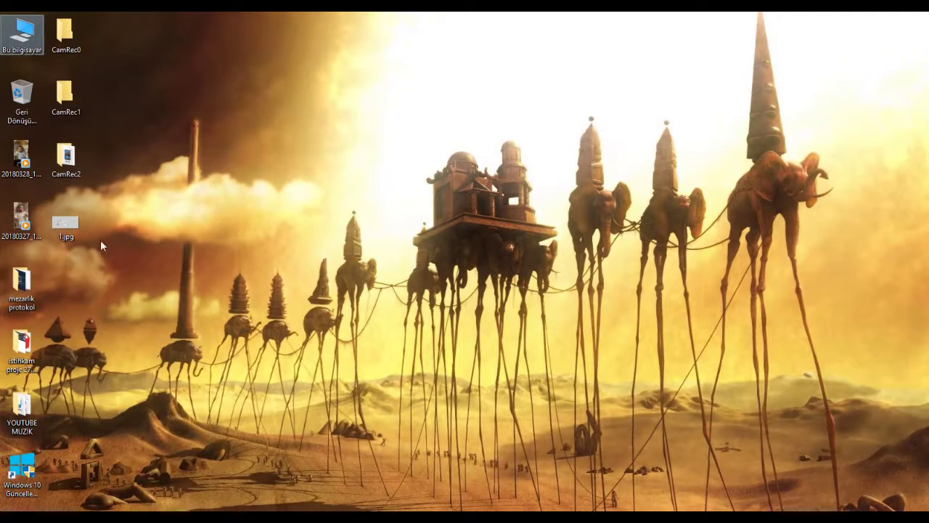
pyautogui.doubleClick(68, 229)
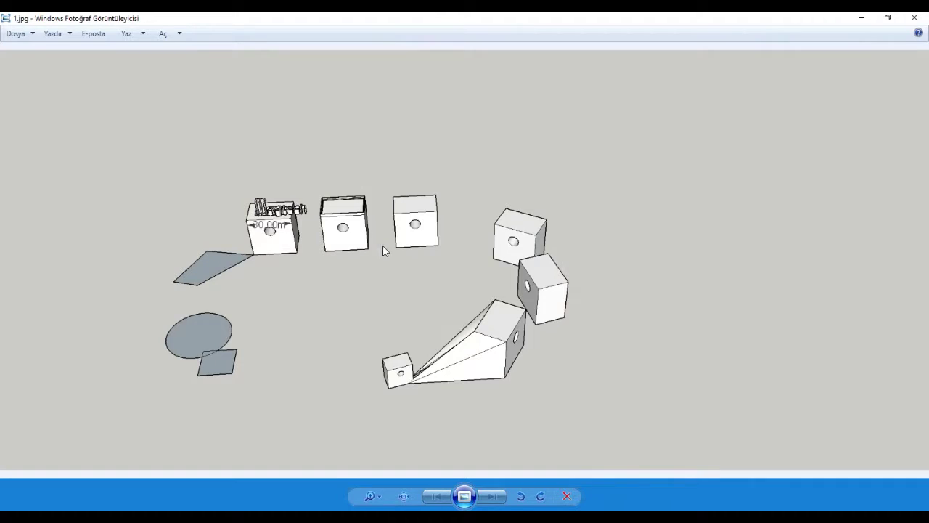
pyautogui.click(917, 18)
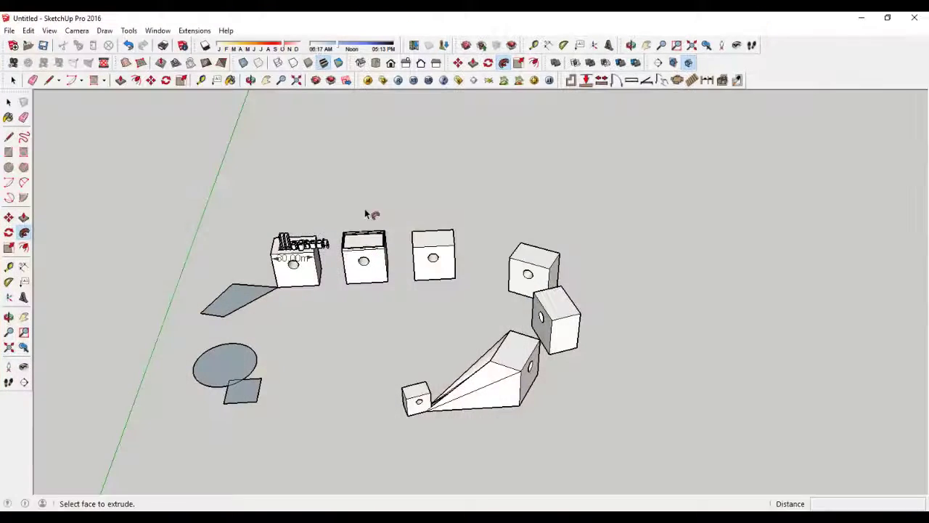
pyautogui.moveTo(411, 331)
pyautogui.mouseDown(button='middle')
pyautogui.moveTo(460, 257)
pyautogui.moveTo(413, 307)
pyautogui.moveTo(525, 331)
pyautogui.moveTo(515, 321)
pyautogui.moveTo(400, 330)
pyautogui.mouseUp(button='middle')
pyautogui.scroll(-3, 410, 316)
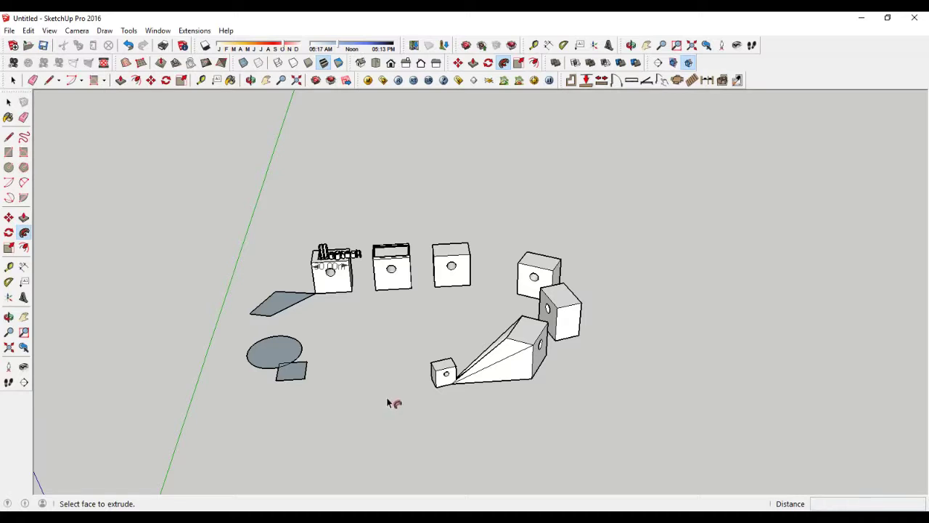
# Step: Bring the render folder forward and preview e82.jpg, the following images and v52.jpg
pyautogui.hotkey('alt', 'Tab')
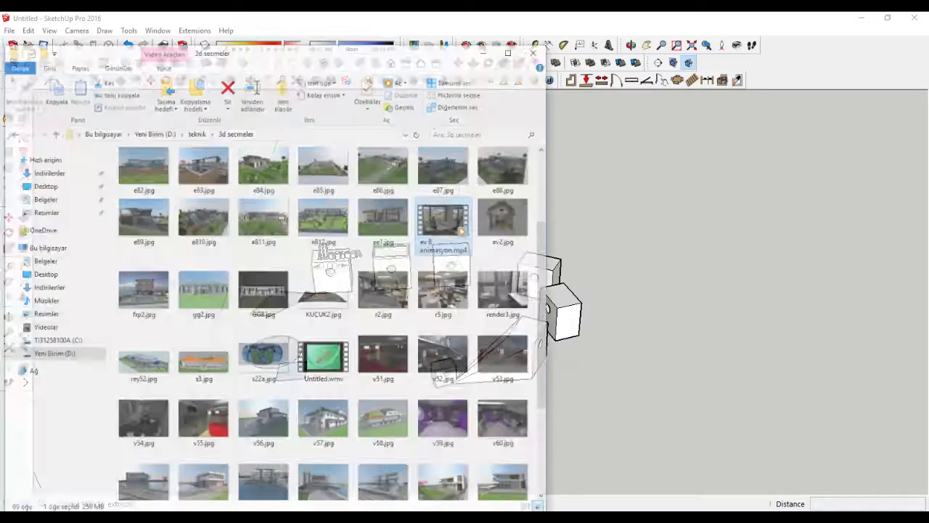
pyautogui.click(151, 146)
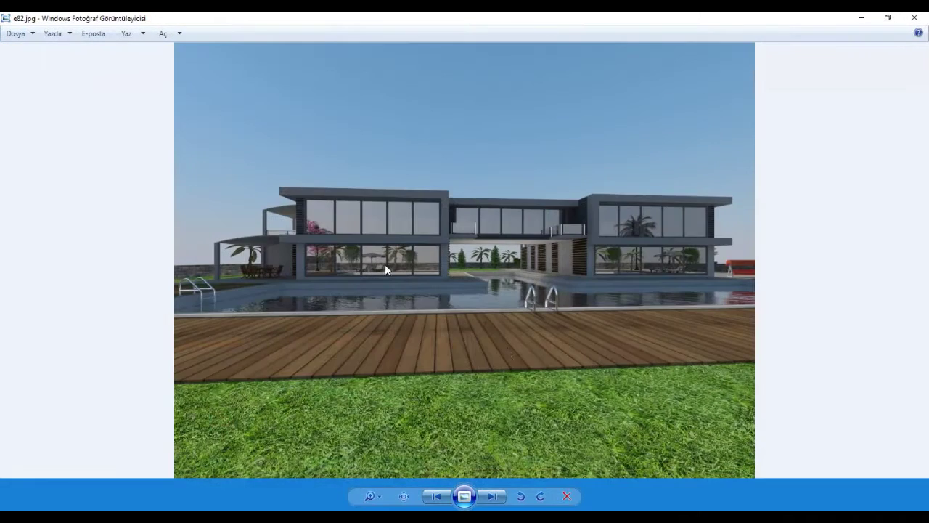
pyautogui.press('Right')
pyautogui.press('Right')
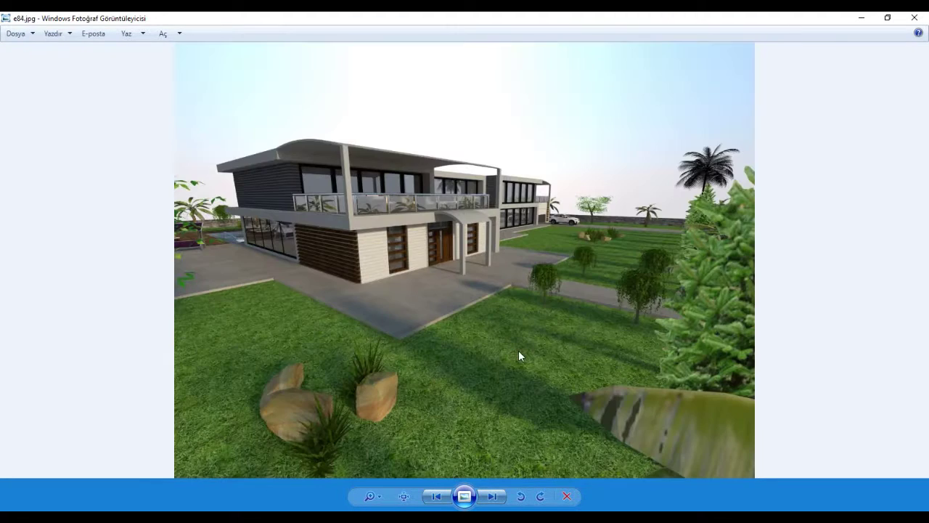
pyautogui.press('Right')
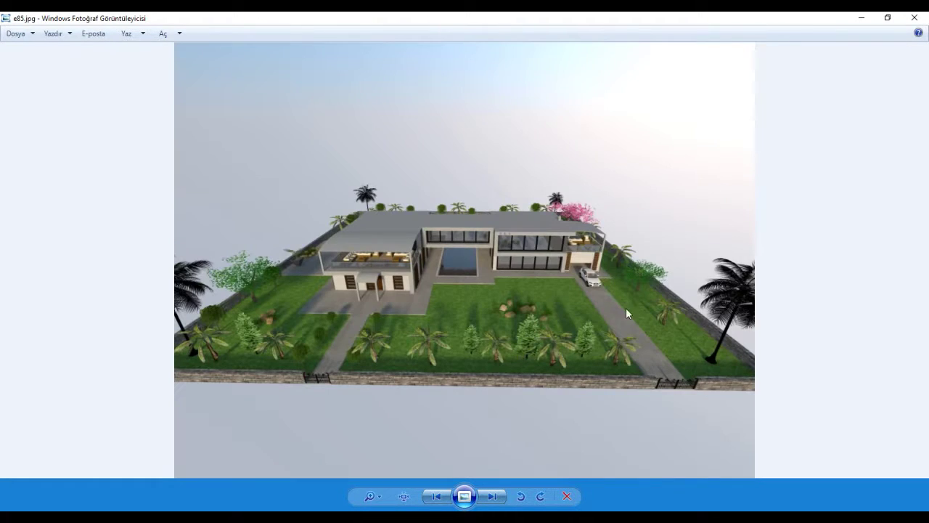
pyautogui.click(914, 17)
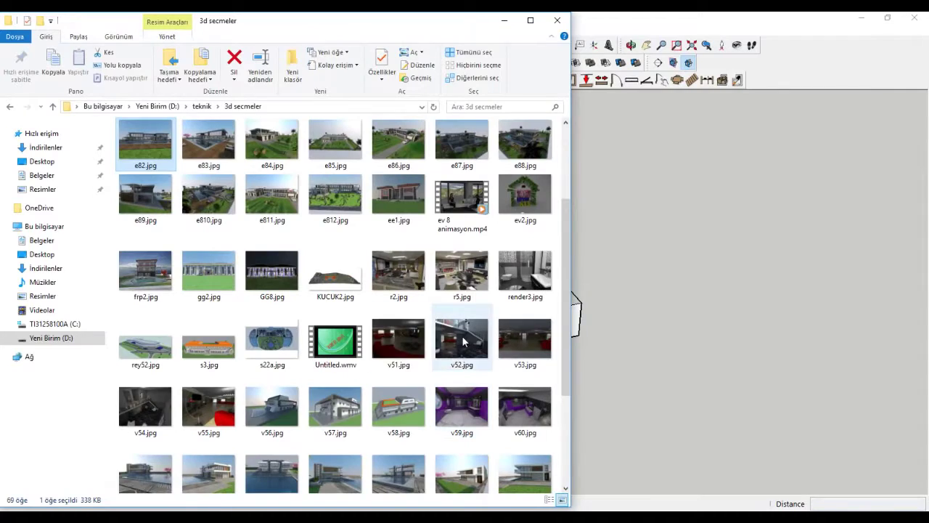
pyautogui.doubleClick(463, 342)
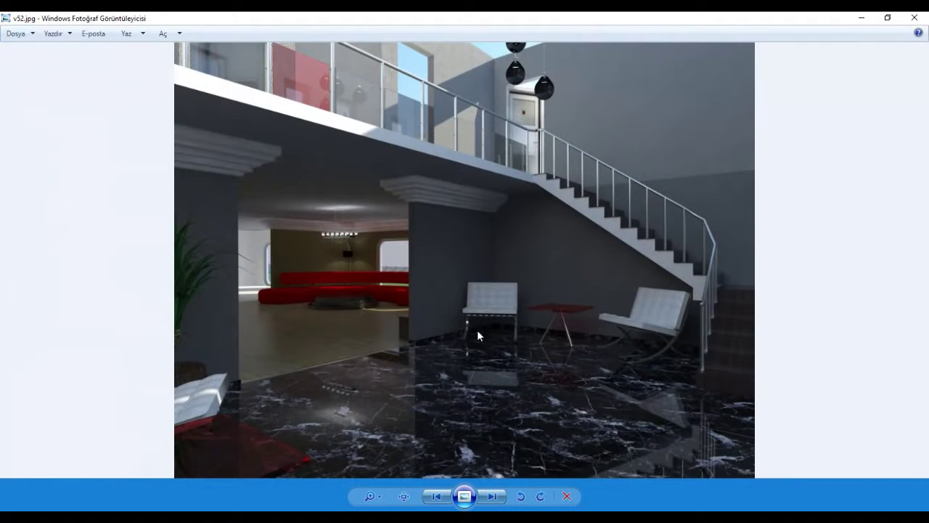
pyautogui.click(914, 17)
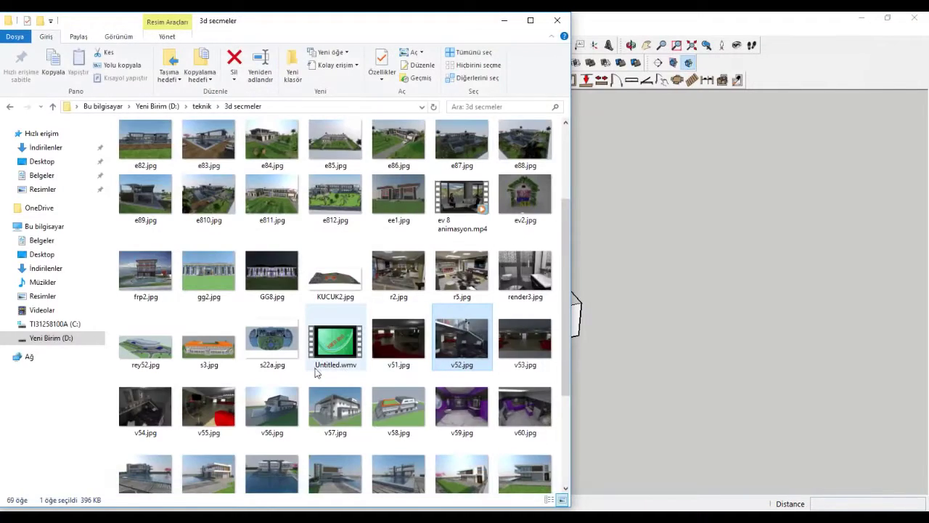
# Step: Preview render3.jpg and v88.jpg, then minimize the folder to reveal SketchUp
pyautogui.scroll(-3, 317, 372)
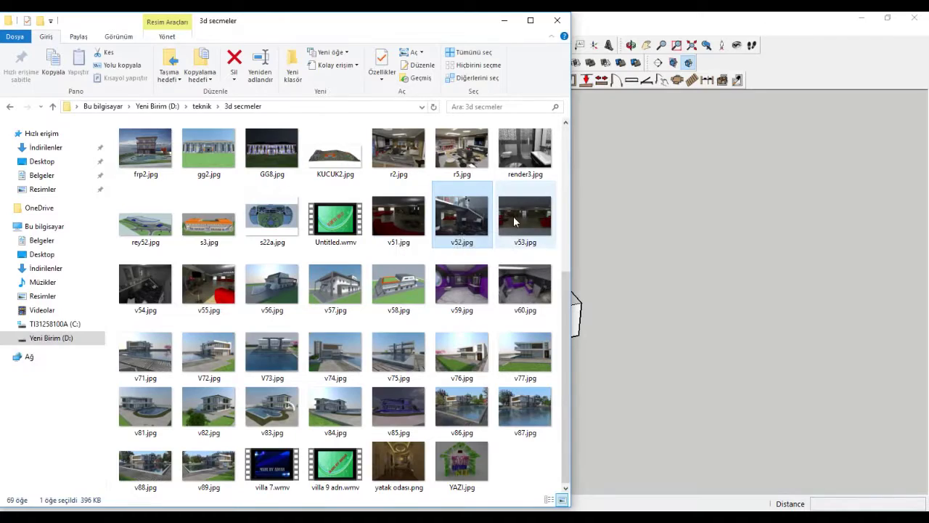
pyautogui.doubleClick(523, 163)
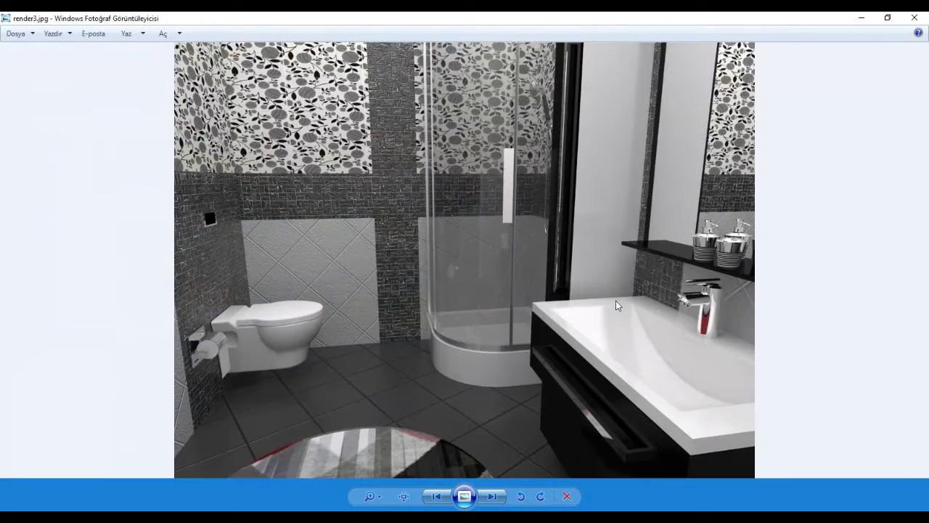
pyautogui.click(914, 17)
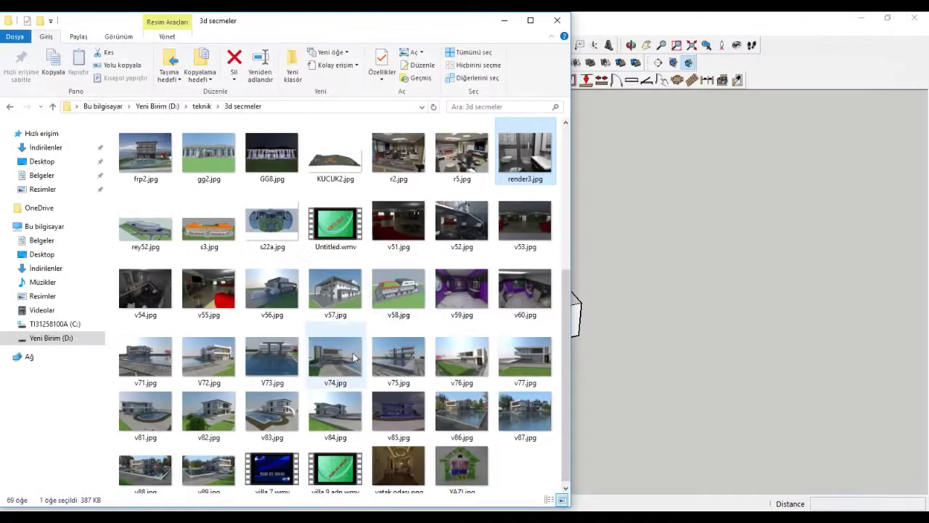
pyautogui.doubleClick(143, 457)
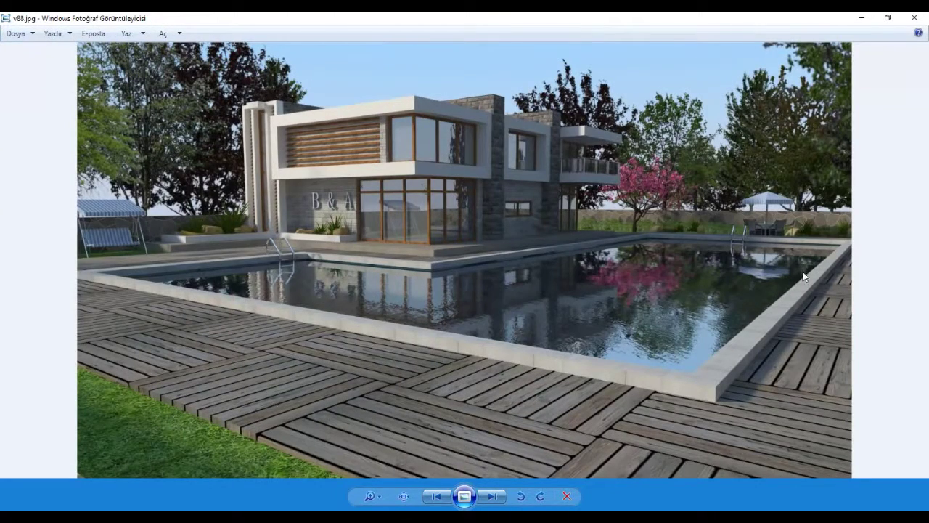
pyautogui.click(915, 18)
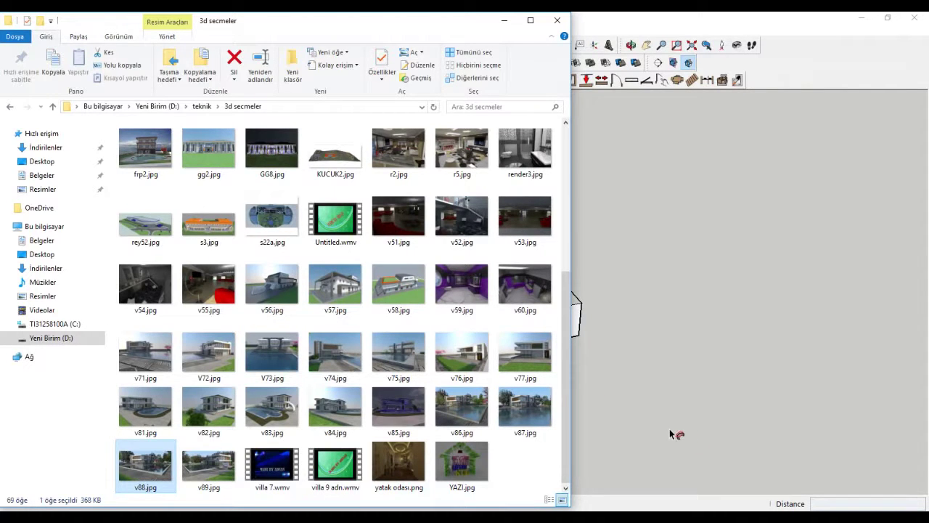
pyautogui.click(503, 20)
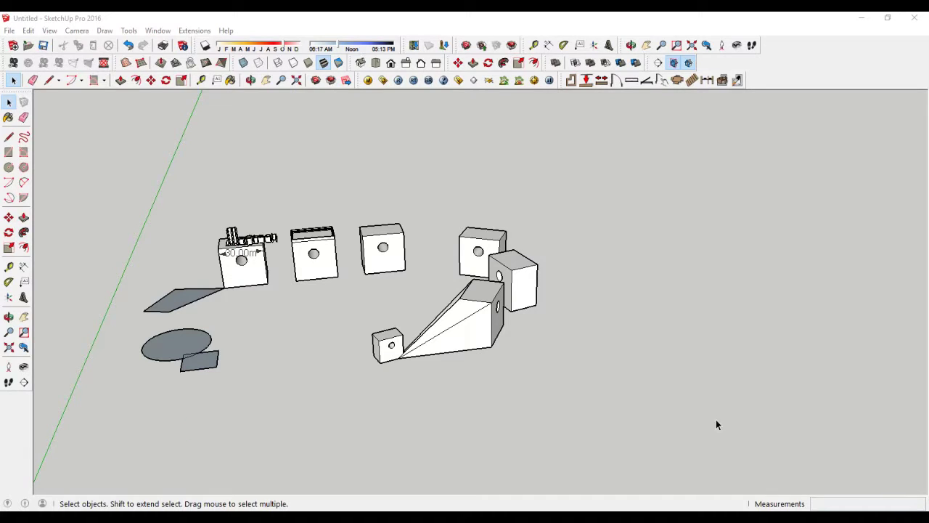
# Step: Orbit slightly, activate the Paint Bucket, and float the Materials tray in beside the model
pyautogui.press('o')
pyautogui.moveTo(305, 380); pyautogui.dragTo(408, 377)
pyautogui.press('space')
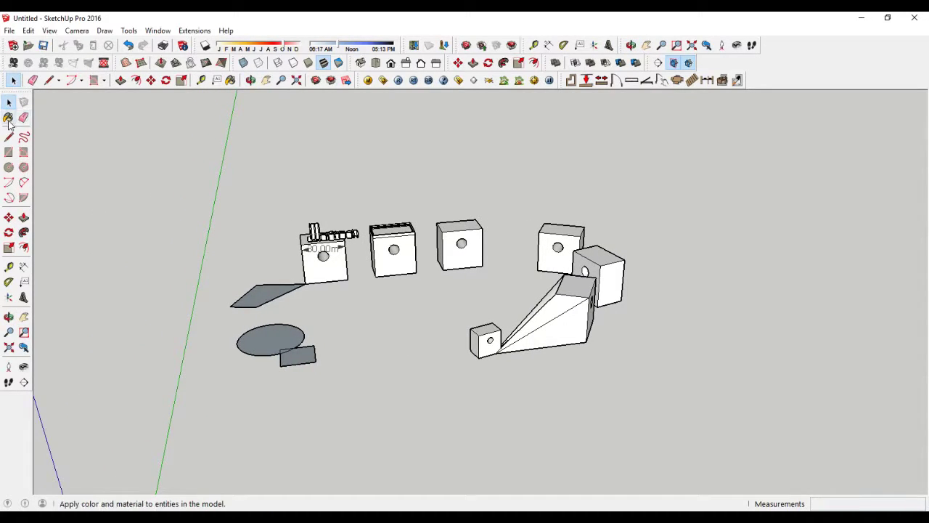
pyautogui.click(8, 117)
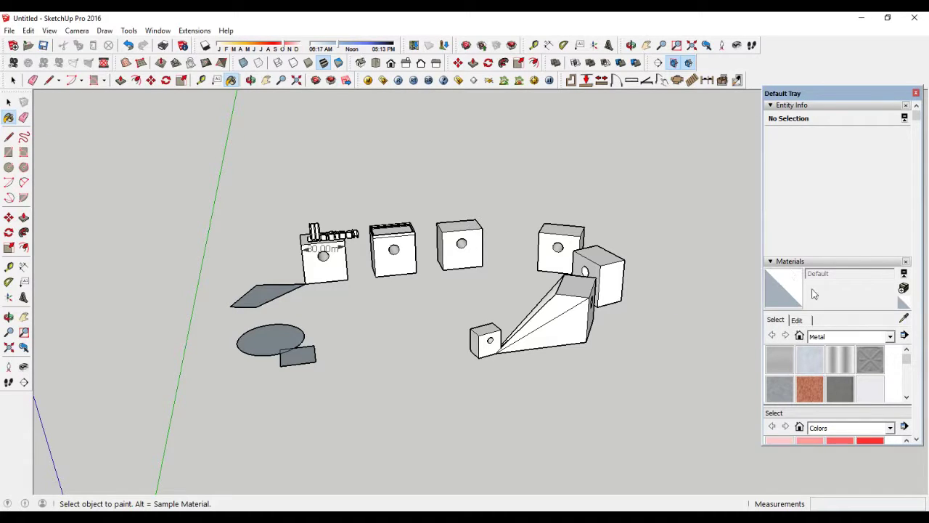
pyautogui.moveTo(832, 97); pyautogui.dragTo(669, 87)
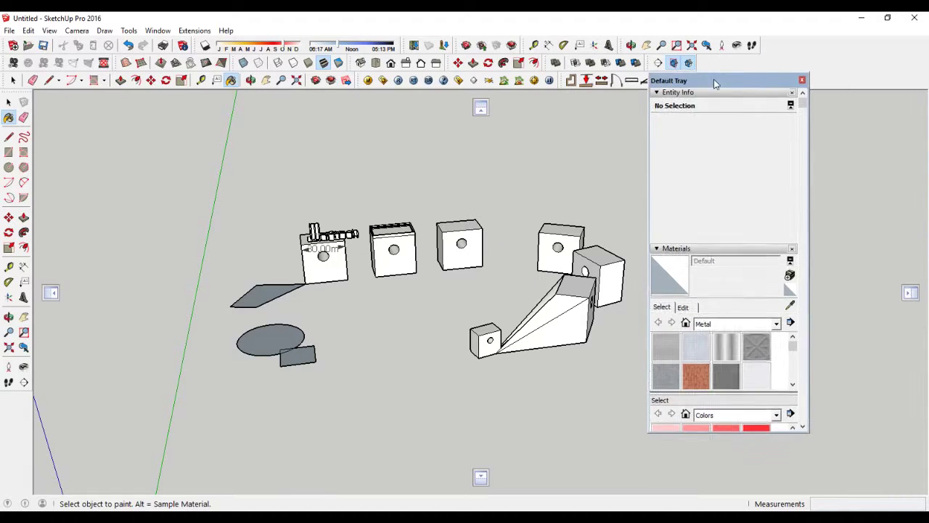
# Step: Browse the Asphalt and Concrete, Brick, Carpet and Fabrics, and Colors material collections
pyautogui.click(726, 327)
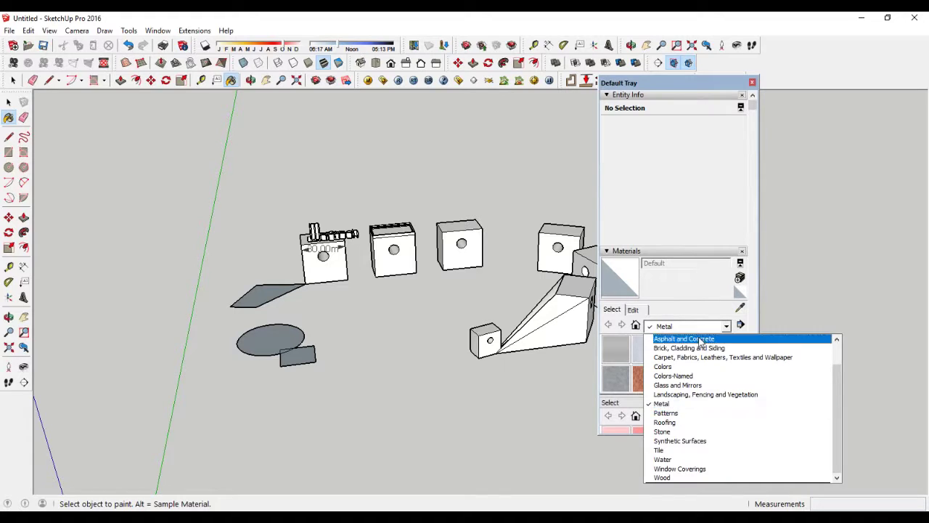
pyautogui.click(700, 338)
pyautogui.scroll(-2, 706, 328)
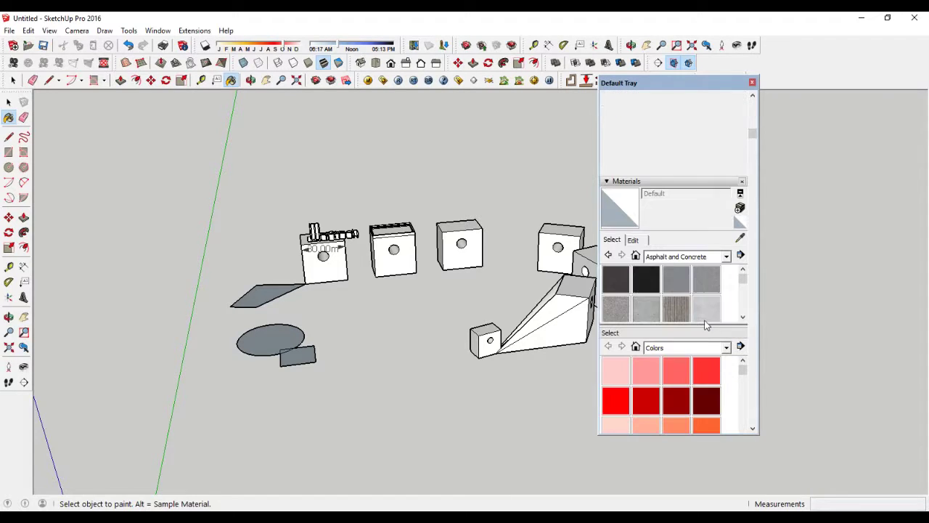
pyautogui.click(726, 258)
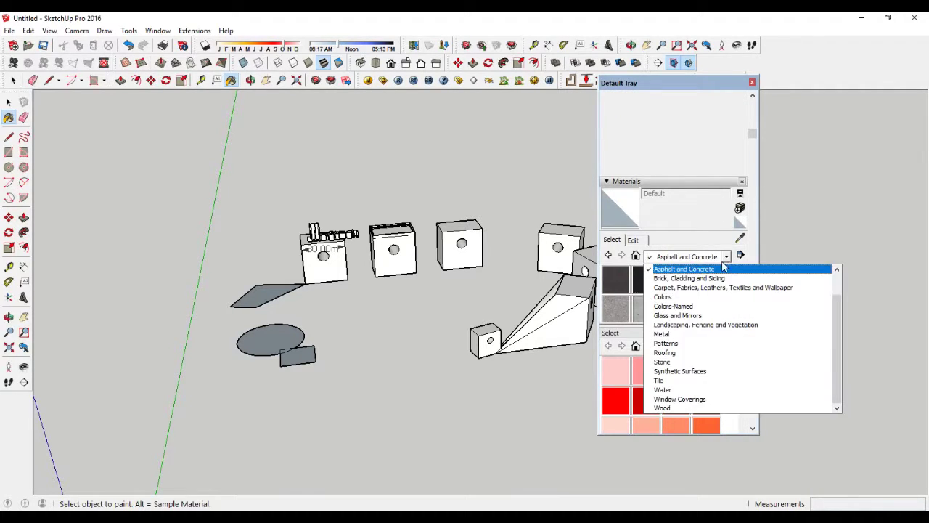
pyautogui.click(713, 283)
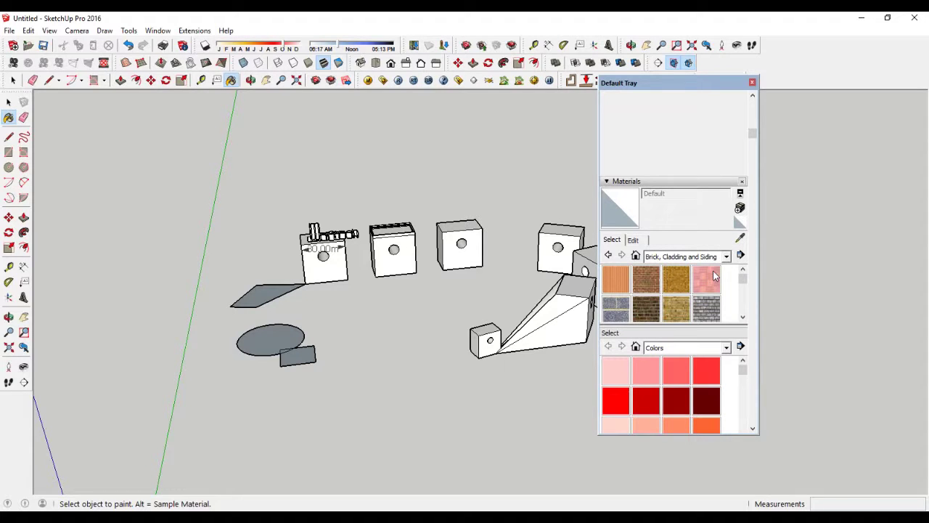
pyautogui.click(728, 259)
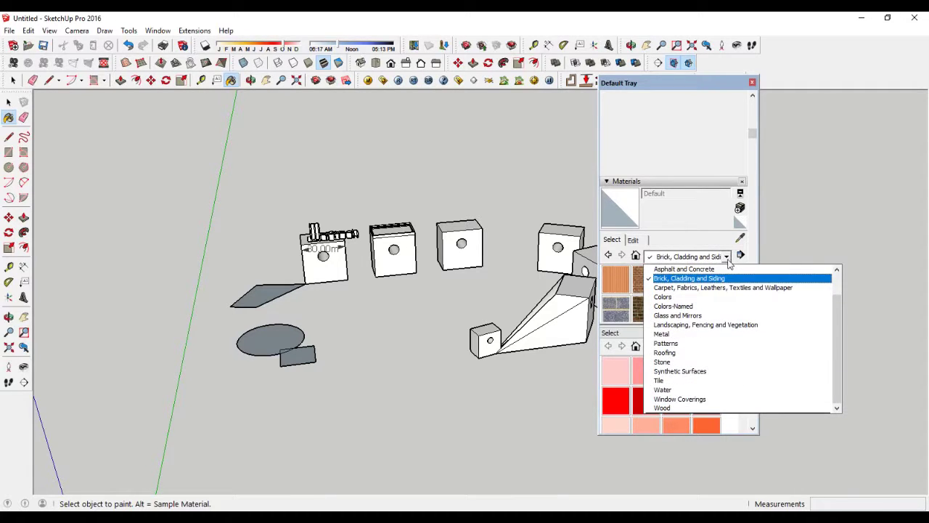
pyautogui.click(714, 287)
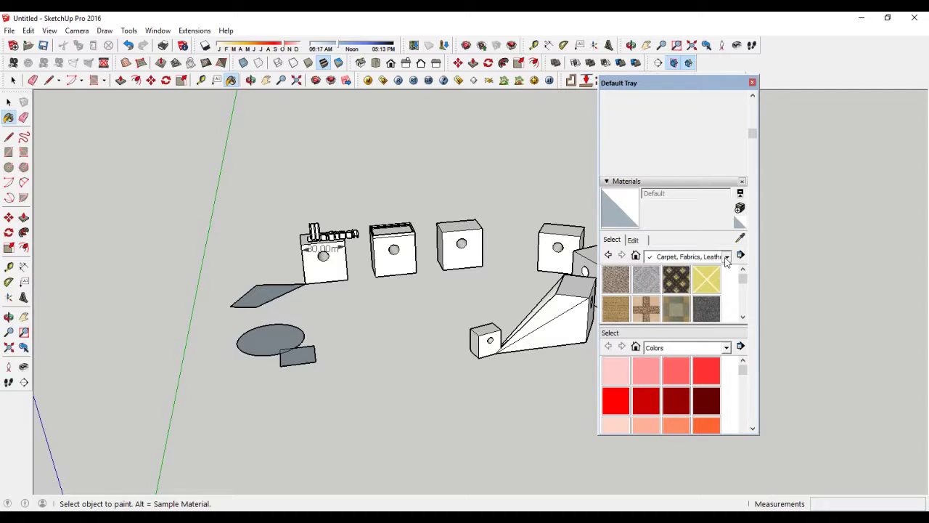
pyautogui.click(727, 259)
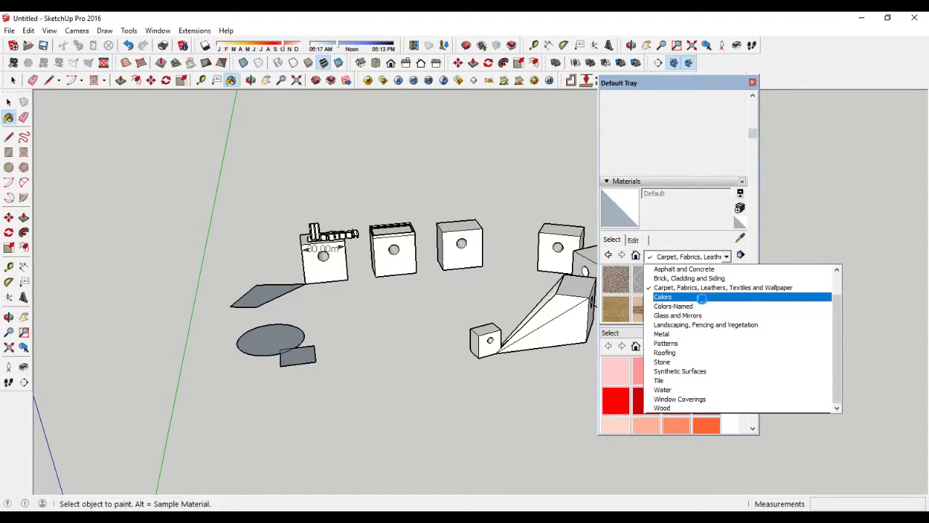
pyautogui.click(702, 298)
# Step: Browse the Landscaping, Metal, Roofing and Tile collections, ending on Glass and Mirrors
pyautogui.click(727, 257)
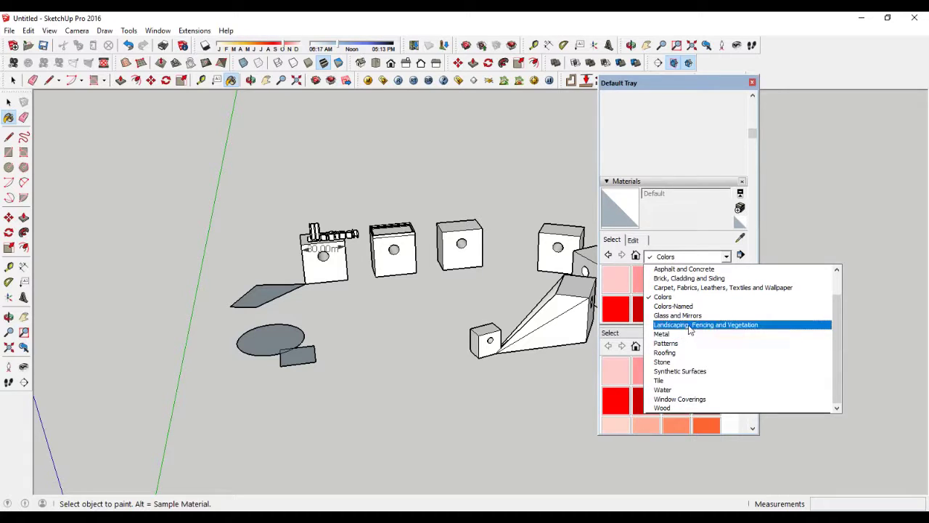
pyautogui.click(690, 324)
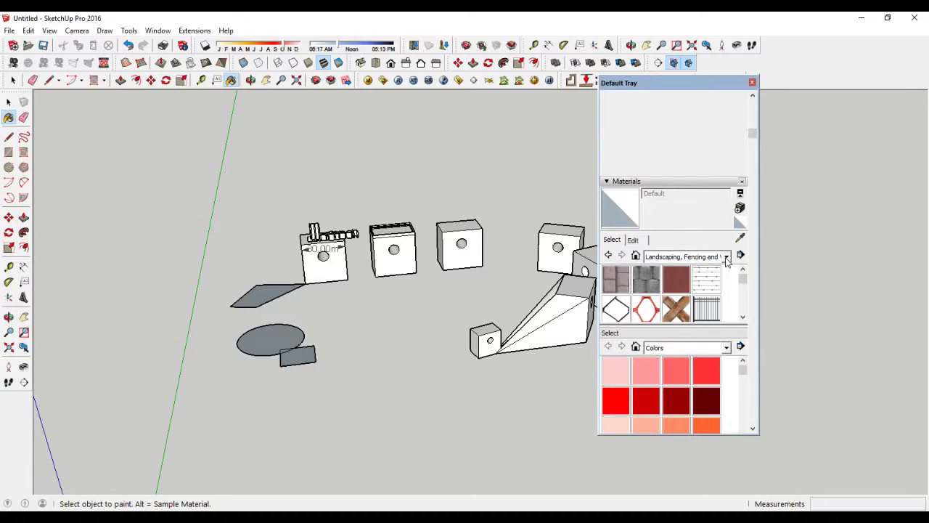
pyautogui.click(727, 258)
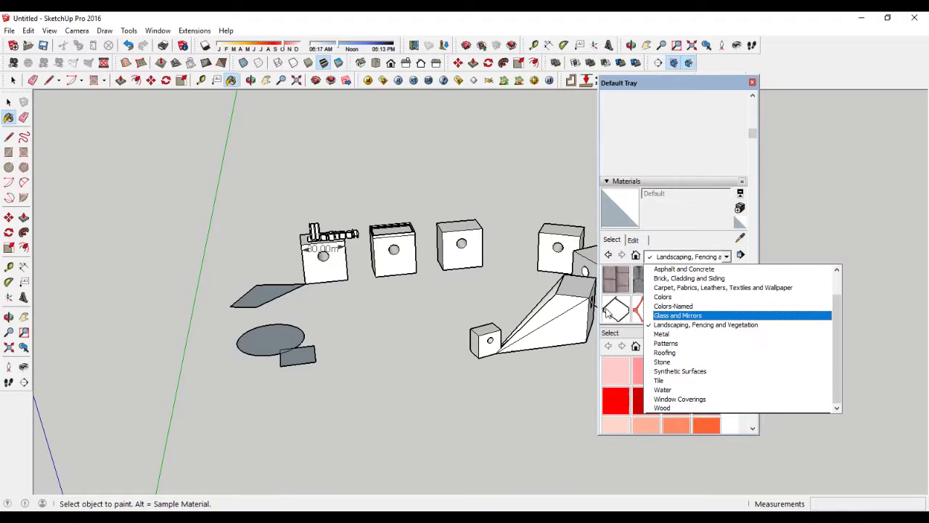
pyautogui.click(679, 334)
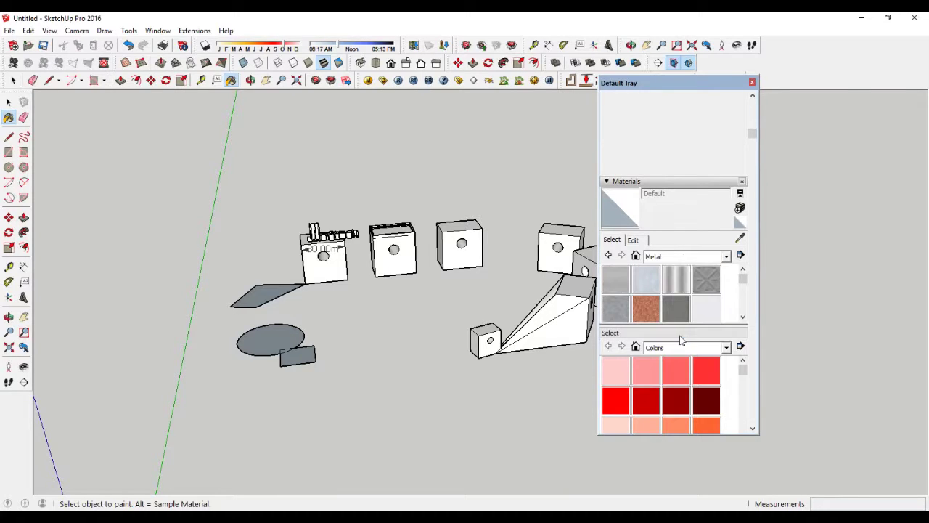
pyautogui.click(727, 260)
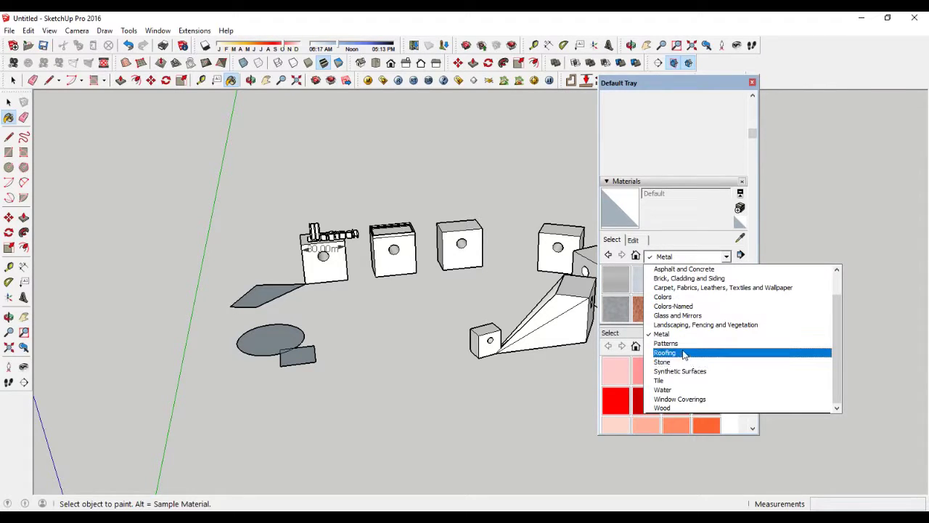
pyautogui.click(681, 355)
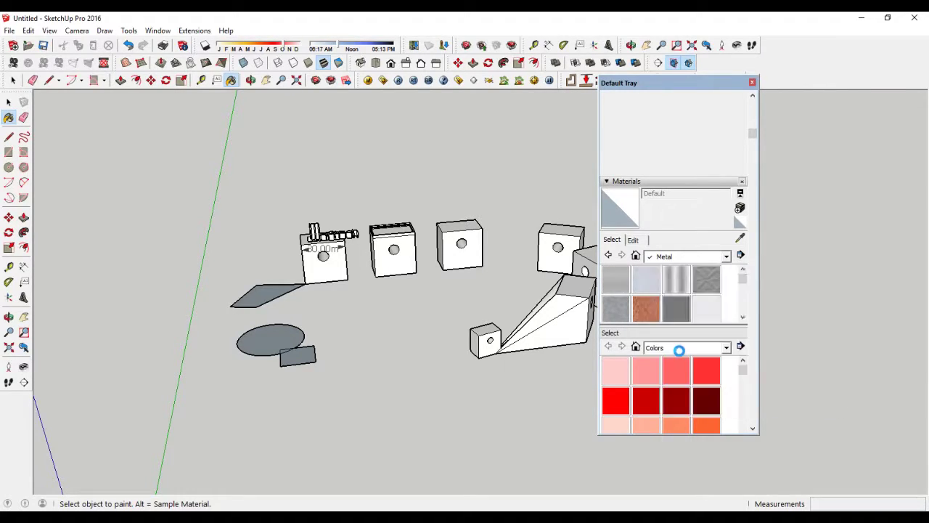
pyautogui.click(727, 257)
pyautogui.click(686, 382)
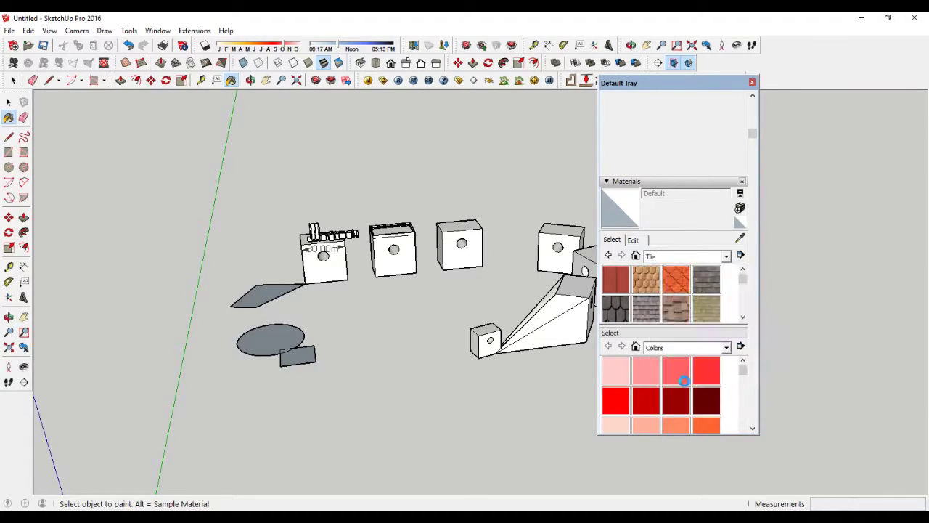
pyautogui.click(726, 258)
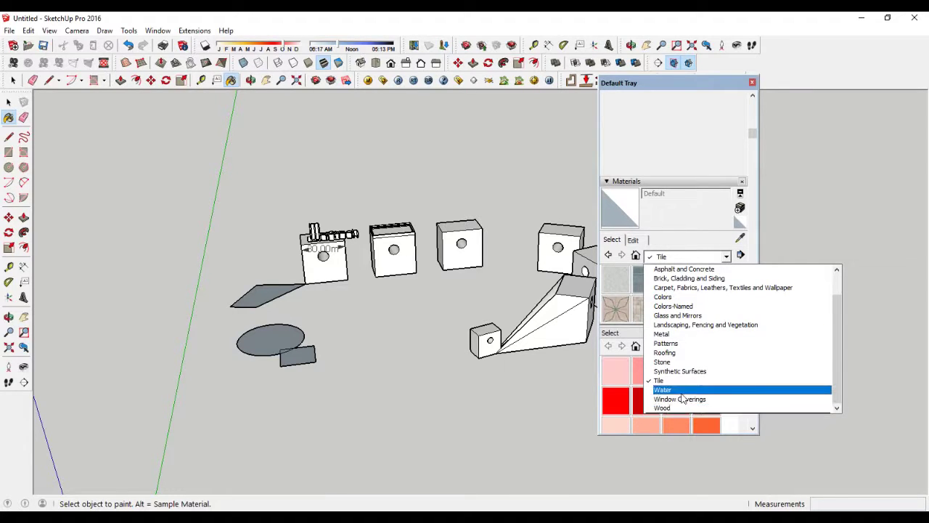
pyautogui.moveTo(833, 359)
pyautogui.mouseDown()
pyautogui.moveTo(832, 372)
pyautogui.moveTo(831, 342)
pyautogui.mouseUp()
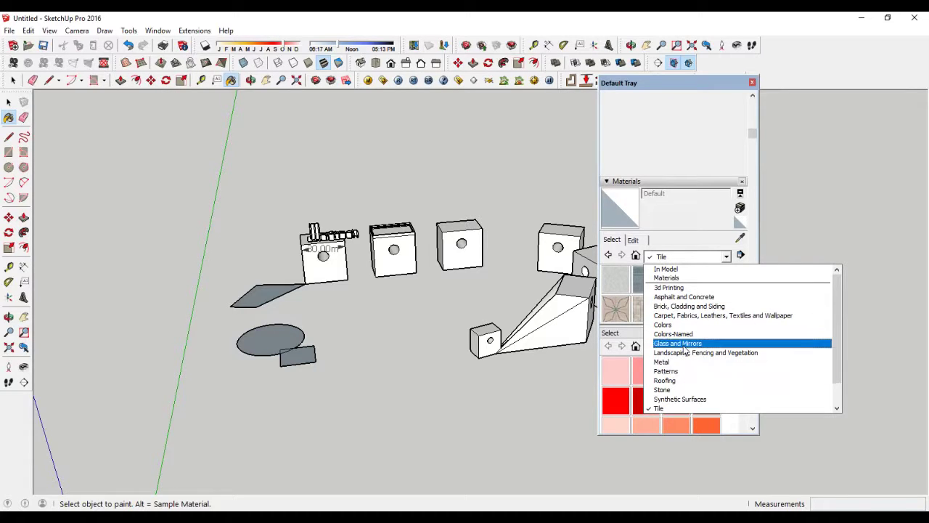
pyautogui.click(682, 344)
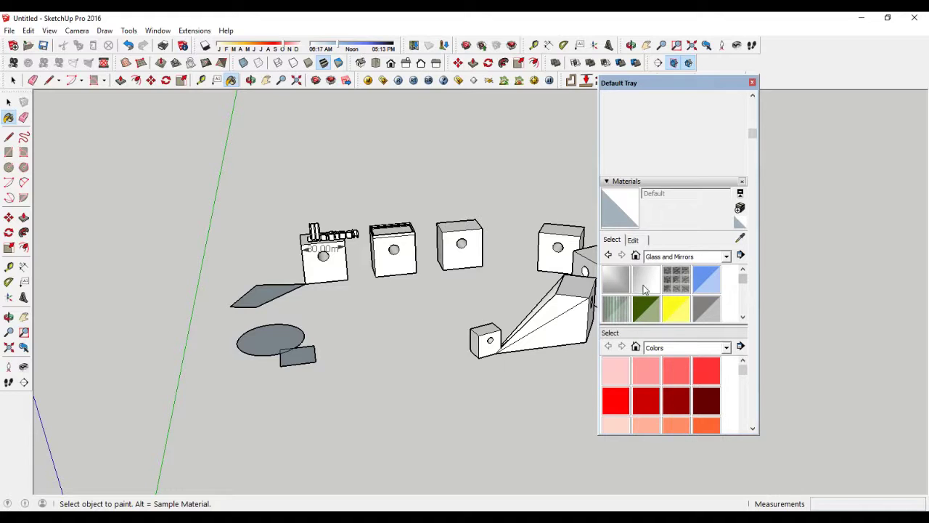
# Step: Paint the third box with the Translucent Glass Blue material
pyautogui.click(714, 286)
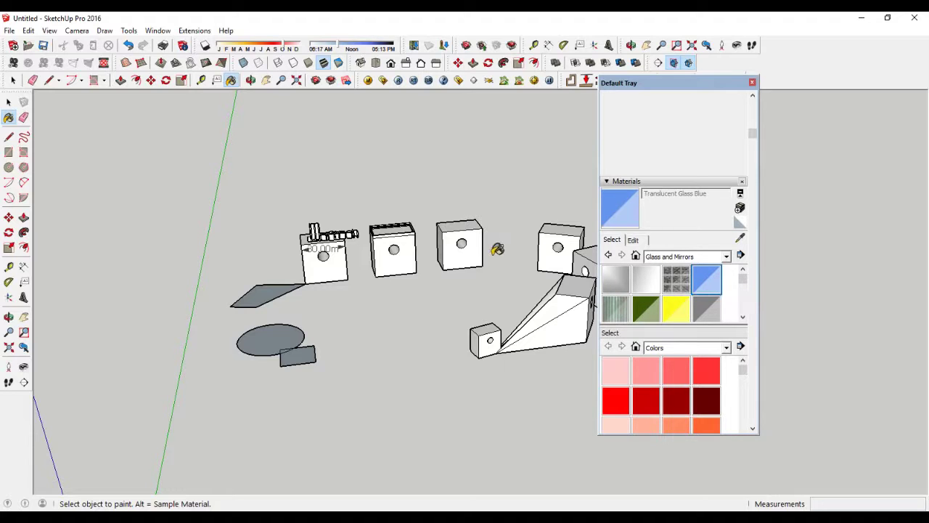
pyautogui.scroll(1, 472, 245)
pyautogui.scroll(2, 468, 244)
pyautogui.scroll(2, 466, 244)
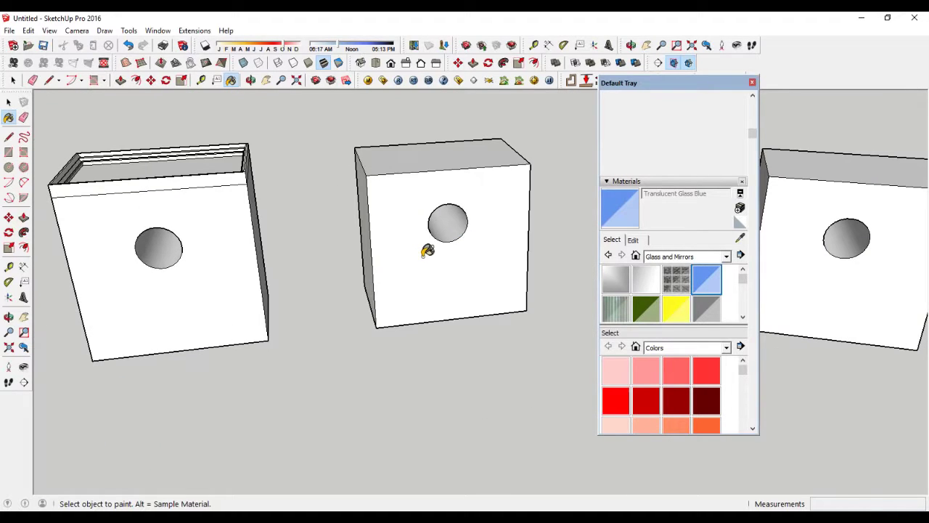
pyautogui.click(429, 252)
pyautogui.moveTo(477, 281)
pyautogui.mouseDown(button='middle')
pyautogui.moveTo(407, 241)
pyautogui.moveTo(434, 164)
pyautogui.moveTo(502, 232)
pyautogui.moveTo(529, 347)
pyautogui.moveTo(400, 348)
pyautogui.moveTo(298, 306)
pyautogui.moveTo(295, 293)
pyautogui.mouseUp(button='middle')
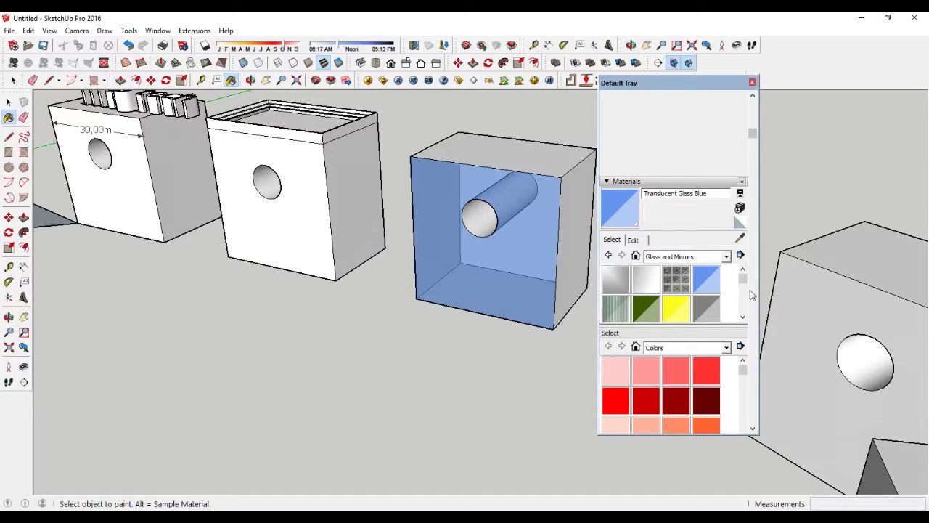
# Step: Lower the glass opacity to 47 and shift its colour to yellow
pyautogui.click(634, 240)
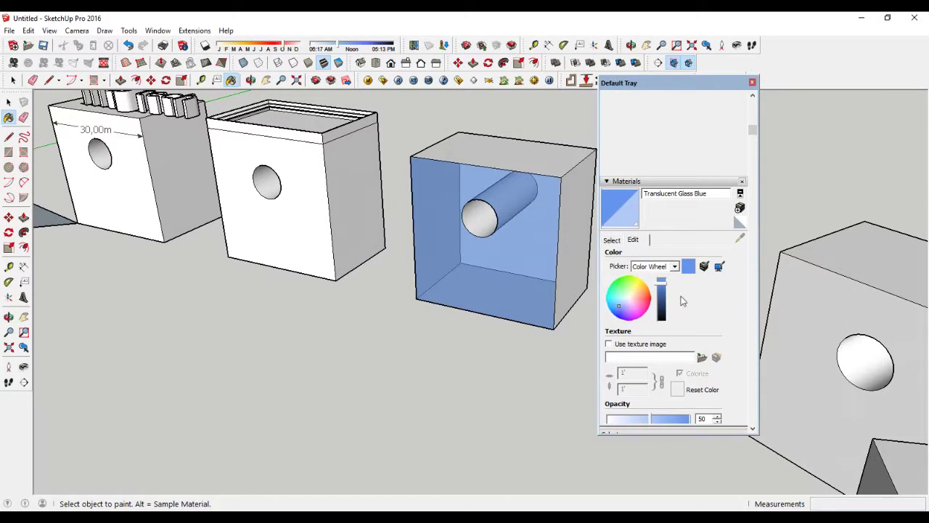
pyautogui.click(652, 421)
pyautogui.moveTo(657, 421)
pyautogui.mouseDown()
pyautogui.moveTo(684, 421)
pyautogui.moveTo(639, 421)
pyautogui.moveTo(655, 420)
pyautogui.moveTo(648, 425)
pyautogui.mouseUp()
pyautogui.click(641, 421)
pyautogui.moveTo(646, 301); pyautogui.dragTo(637, 291)
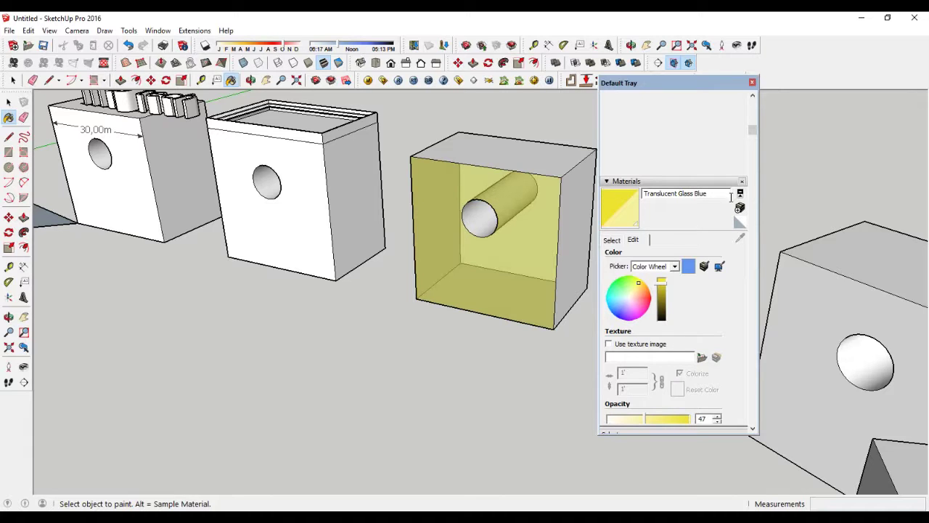
pyautogui.click(612, 241)
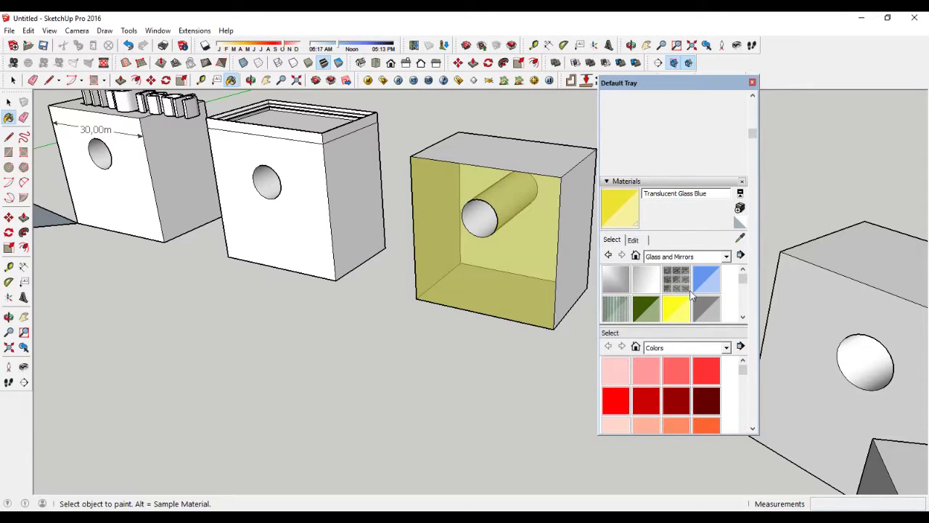
# Step: Paint the middle box's front and side with red Color A06
pyautogui.click(727, 257)
pyautogui.scroll(3, 694, 297)
pyautogui.click(678, 323)
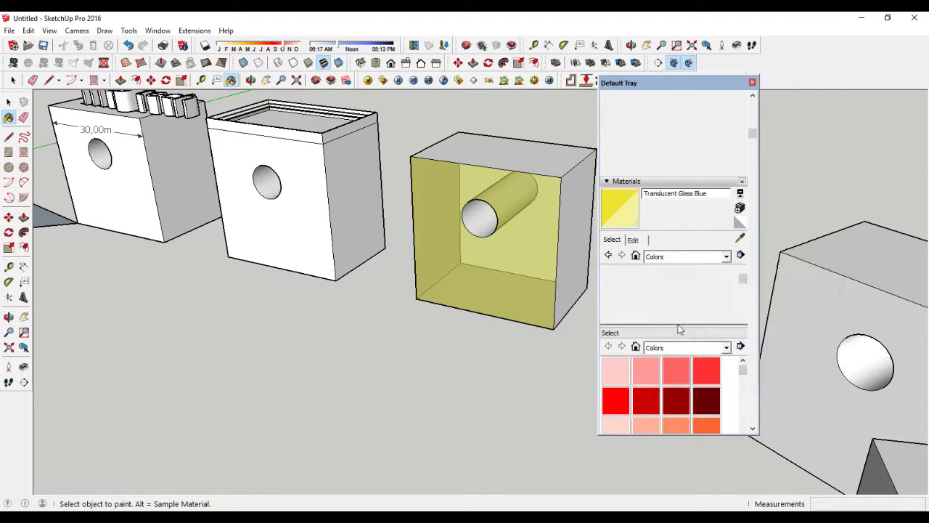
pyautogui.click(646, 310)
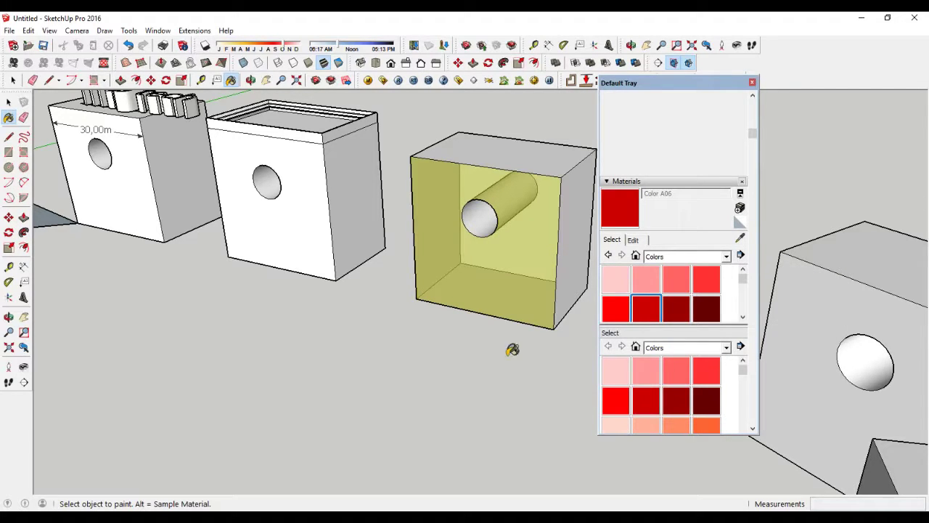
pyautogui.click(312, 200)
pyautogui.click(354, 192)
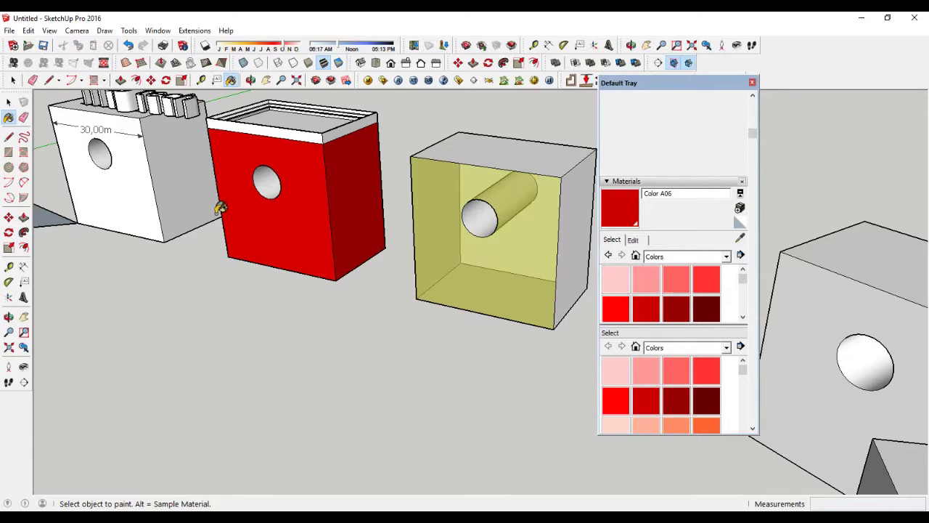
# Step: Cover the white box's front and side with Metal Embossed
pyautogui.moveTo(743, 279); pyautogui.dragTo(743, 286)
pyautogui.click(683, 350)
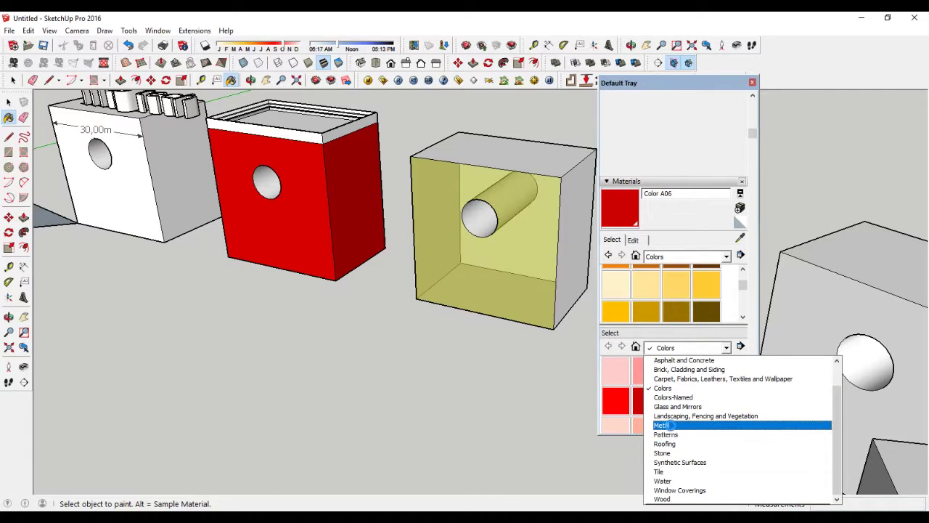
pyautogui.click(671, 426)
pyautogui.click(683, 372)
pyautogui.click(708, 372)
pyautogui.click(137, 174)
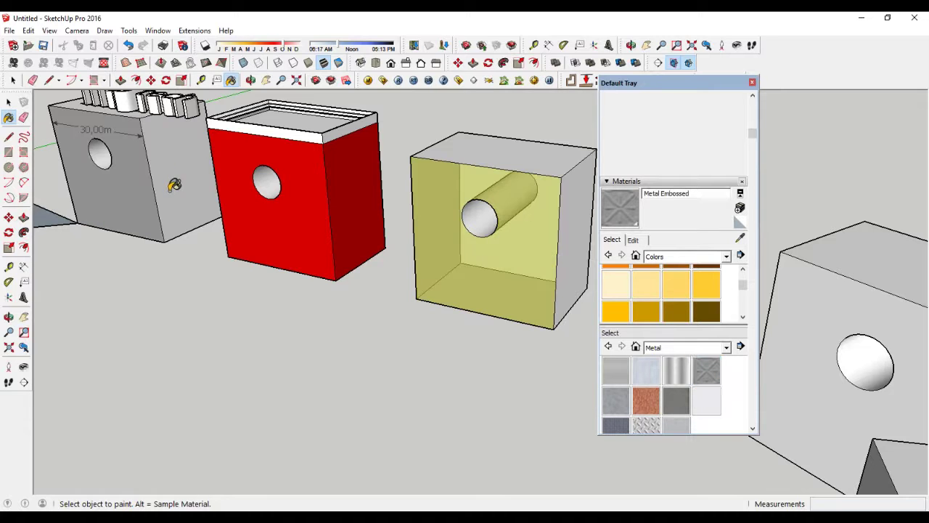
pyautogui.click(178, 181)
pyautogui.scroll(3, 178, 182)
pyautogui.moveTo(172, 189)
pyautogui.mouseDown(button='middle')
pyautogui.moveTo(189, 234)
pyautogui.moveTo(215, 250)
pyautogui.moveTo(315, 269)
pyautogui.mouseUp(button='middle')
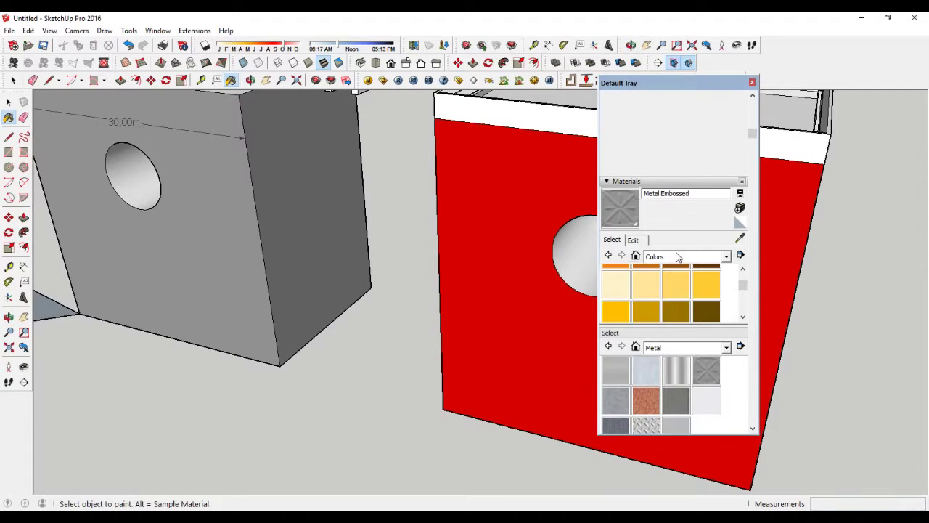
# Step: Enlarge the Metal Embossed texture size to 5,10m
pyautogui.click(636, 240)
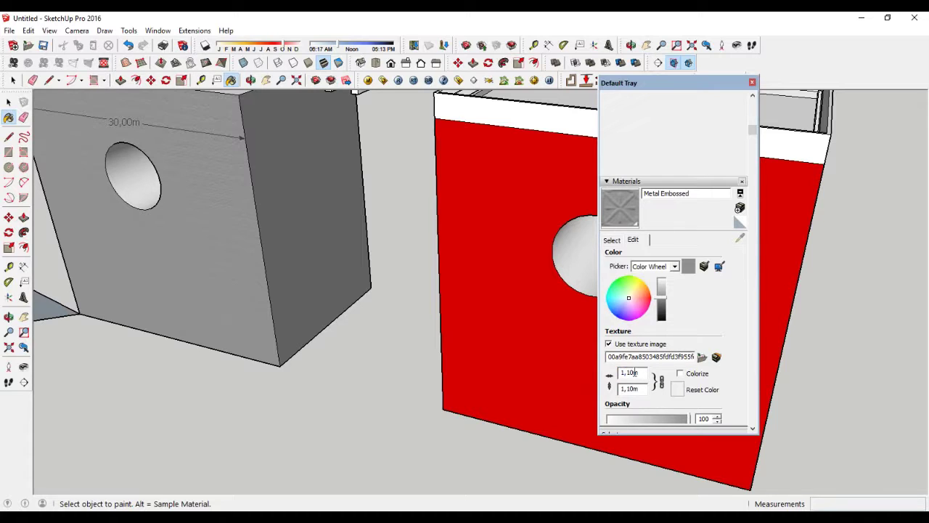
pyautogui.write('5,')
pyautogui.press('Return')
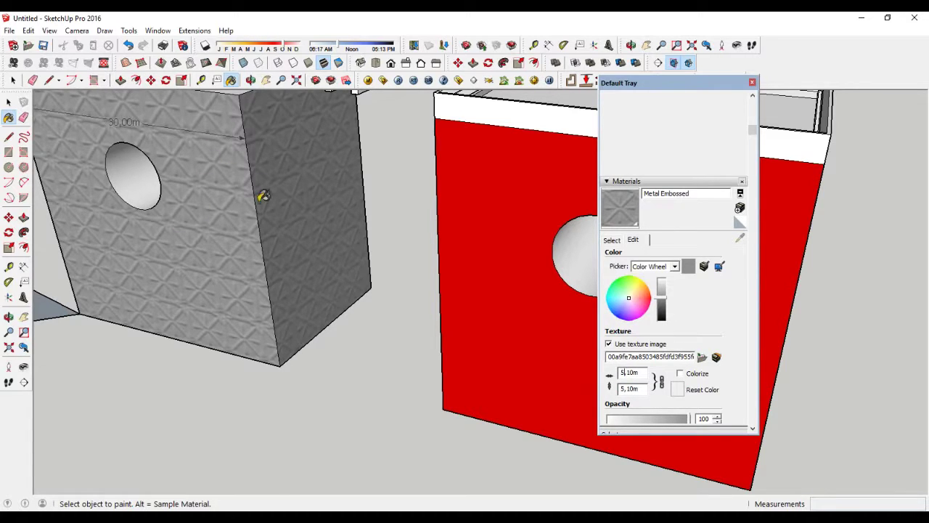
pyautogui.scroll(1, 212, 217)
pyautogui.scroll(-1, 212, 216)
pyautogui.scroll(-1, 212, 216)
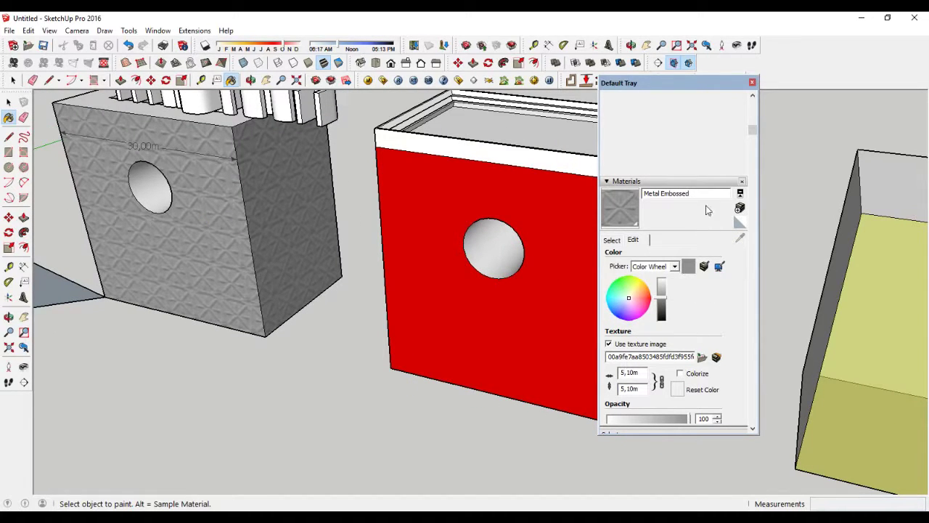
pyautogui.click(614, 240)
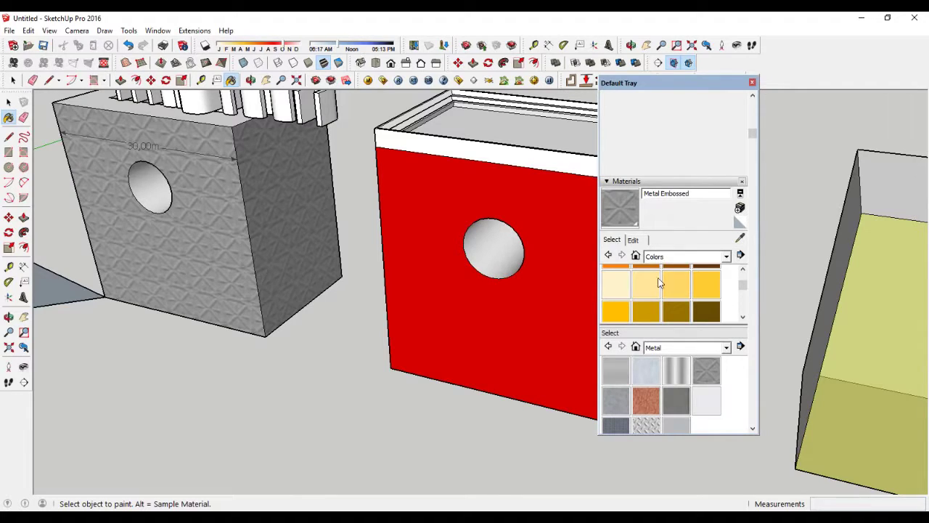
# Step: Paint the yellow box's top with Roofing Shingles GAF Estates
pyautogui.click(695, 350)
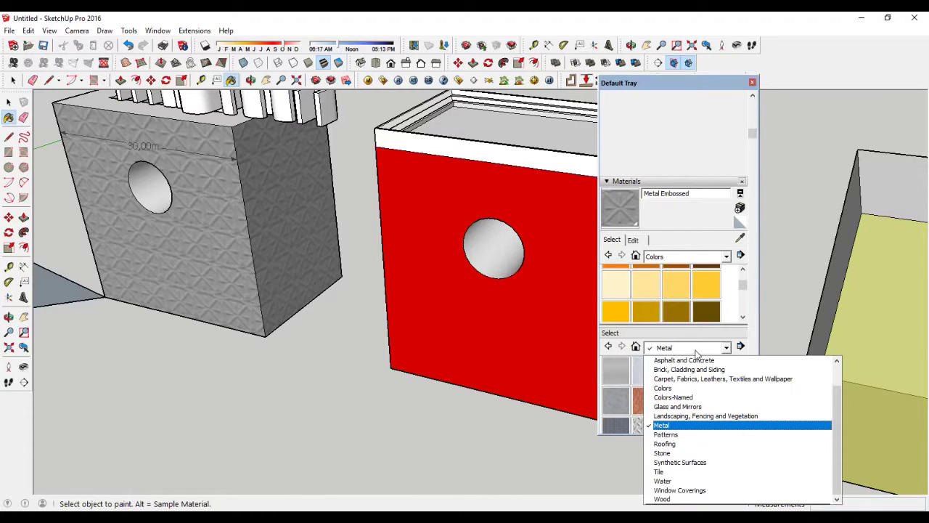
pyautogui.click(680, 444)
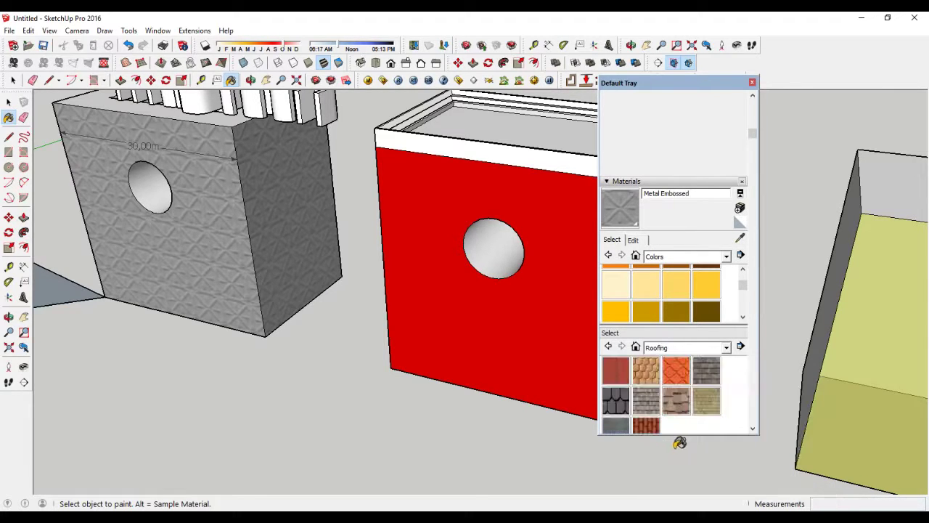
pyautogui.click(616, 400)
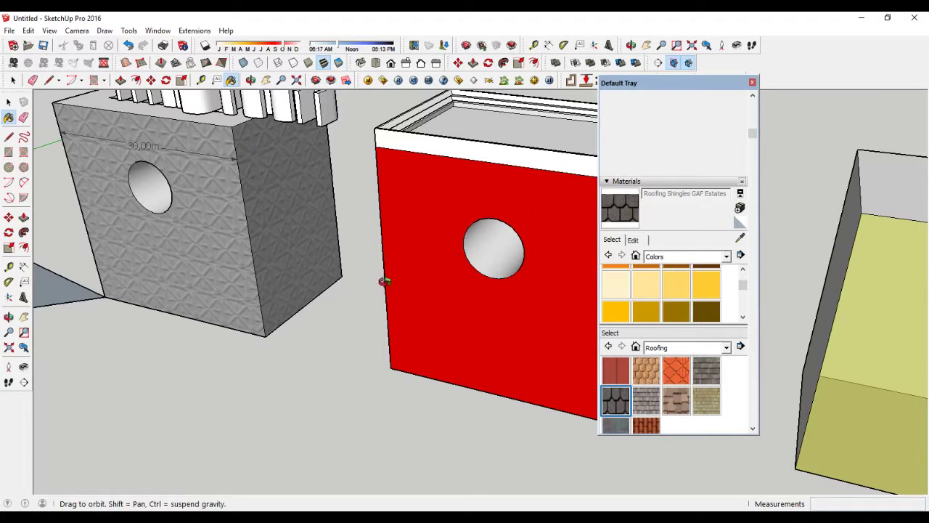
pyautogui.moveTo(385, 281); pyautogui.dragTo(440, 286, button='middle')
pyautogui.scroll(-3, 444, 284)
pyautogui.click(858, 306)
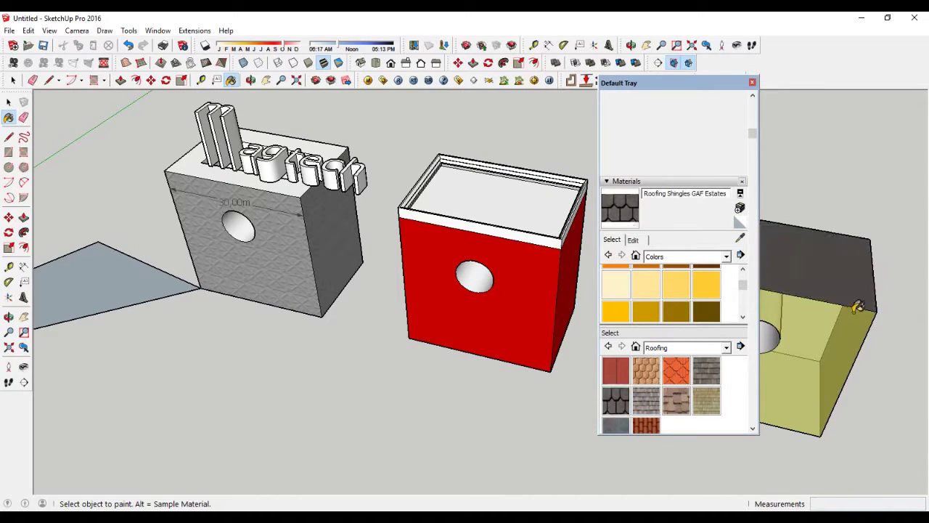
pyautogui.moveTo(858, 306); pyautogui.dragTo(511, 297, button='middle')
pyautogui.scroll(5, 510, 298)
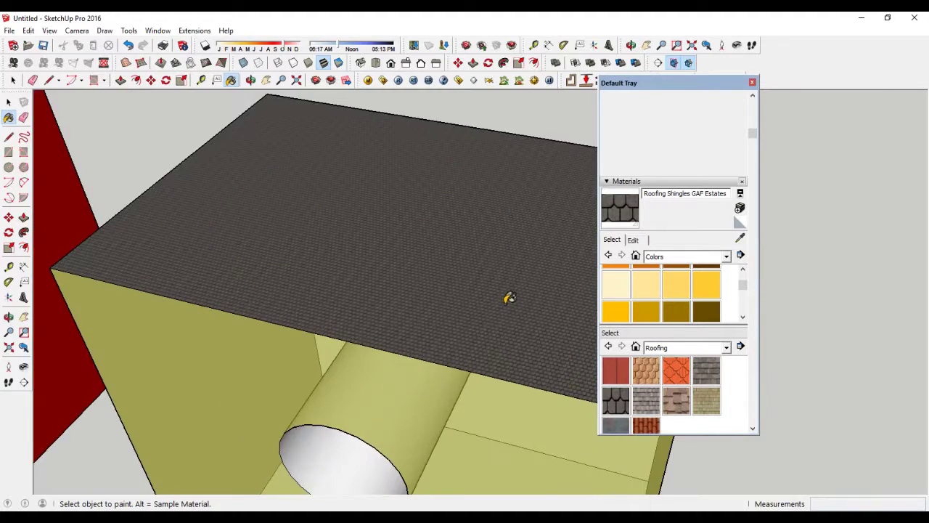
pyautogui.scroll(2, 510, 297)
pyautogui.scroll(-3, 490, 309)
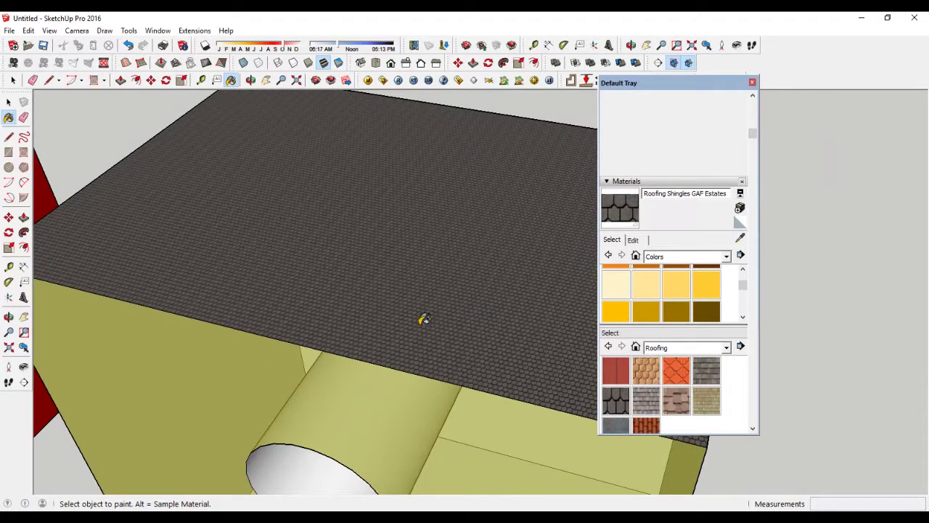
# Step: Widen the shingle texture to 2,56m and close the materials panel
pyautogui.click(635, 240)
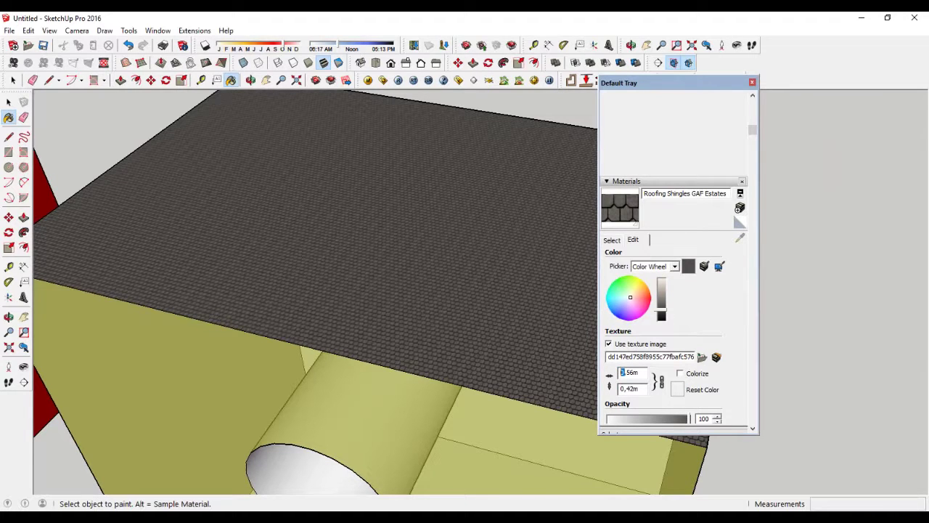
pyautogui.write('2')
pyautogui.press('Return')
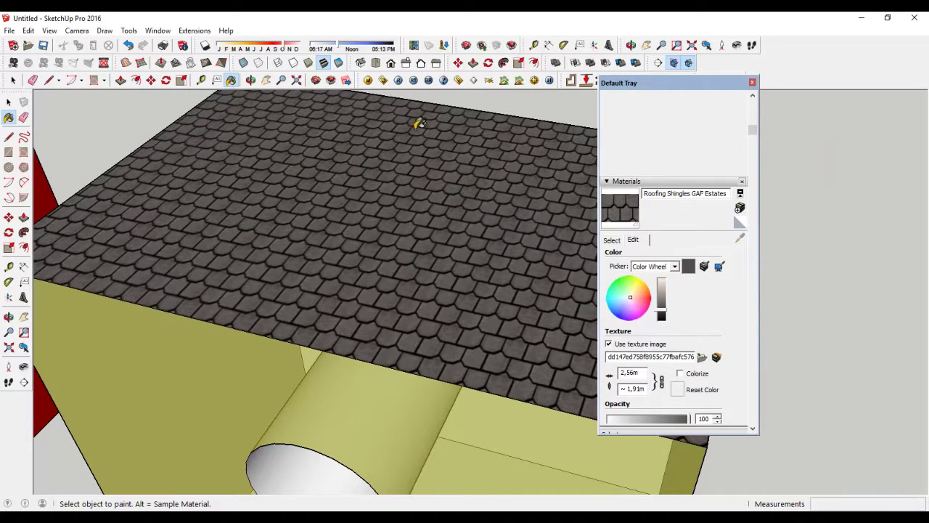
pyautogui.scroll(-3, 409, 210)
pyautogui.scroll(-3, 409, 210)
pyautogui.scroll(-2, 407, 210)
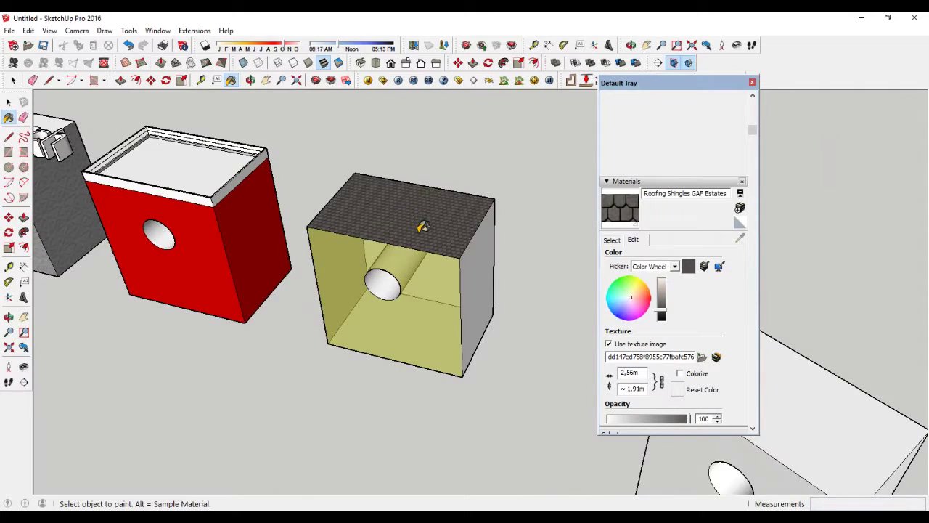
pyautogui.scroll(7, 425, 222)
pyautogui.moveTo(436, 265); pyautogui.dragTo(525, 273, button='middle')
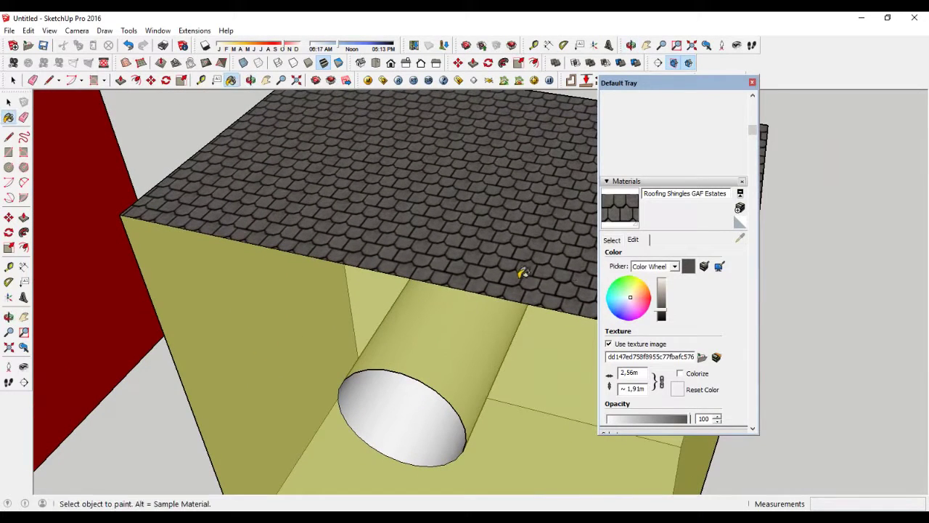
pyautogui.click(753, 83)
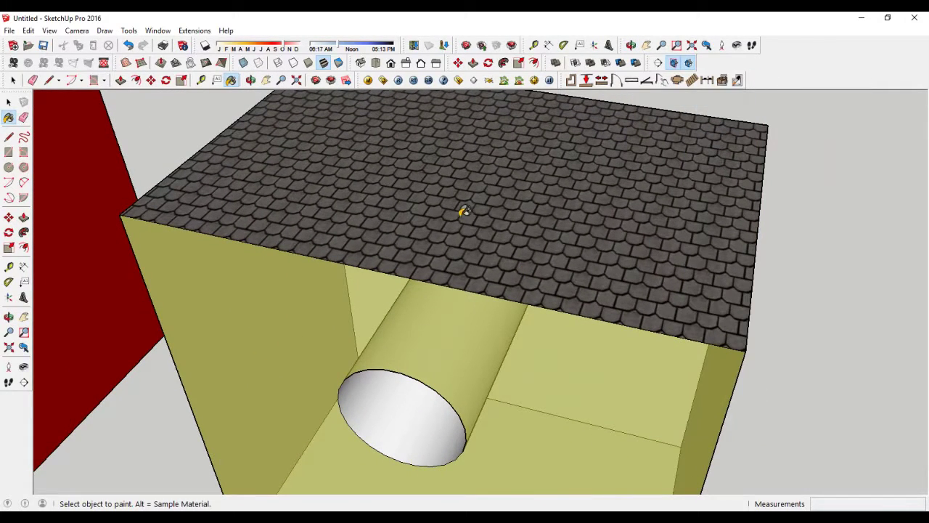
# Step: Drag the roof shingle texture's Position pins, then cancel with Esc and return to Select
pyautogui.rightClick(457, 218)
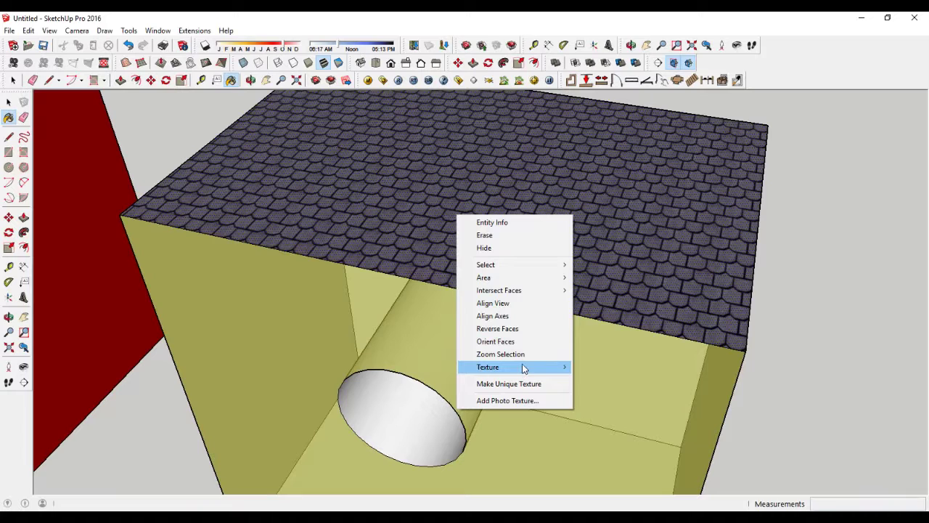
pyautogui.moveTo(514, 367)
pyautogui.click(601, 367)
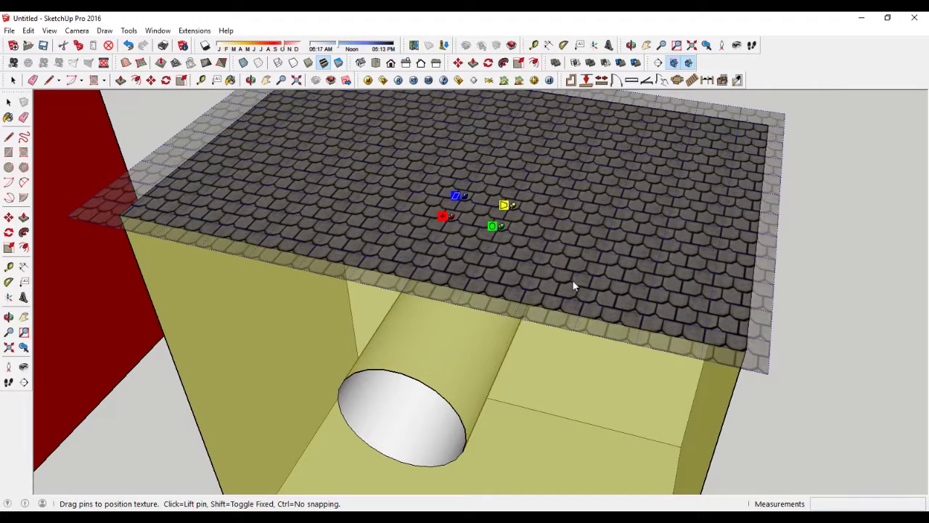
pyautogui.moveTo(451, 218)
pyautogui.mouseDown()
pyautogui.moveTo(439, 221)
pyautogui.moveTo(499, 233)
pyautogui.moveTo(432, 225)
pyautogui.moveTo(457, 247)
pyautogui.moveTo(445, 236)
pyautogui.moveTo(430, 244)
pyautogui.moveTo(523, 250)
pyautogui.moveTo(529, 219)
pyautogui.moveTo(498, 249)
pyautogui.moveTo(470, 250)
pyautogui.moveTo(501, 239)
pyautogui.moveTo(491, 221)
pyautogui.moveTo(498, 231)
pyautogui.moveTo(449, 225)
pyautogui.moveTo(459, 237)
pyautogui.mouseUp()
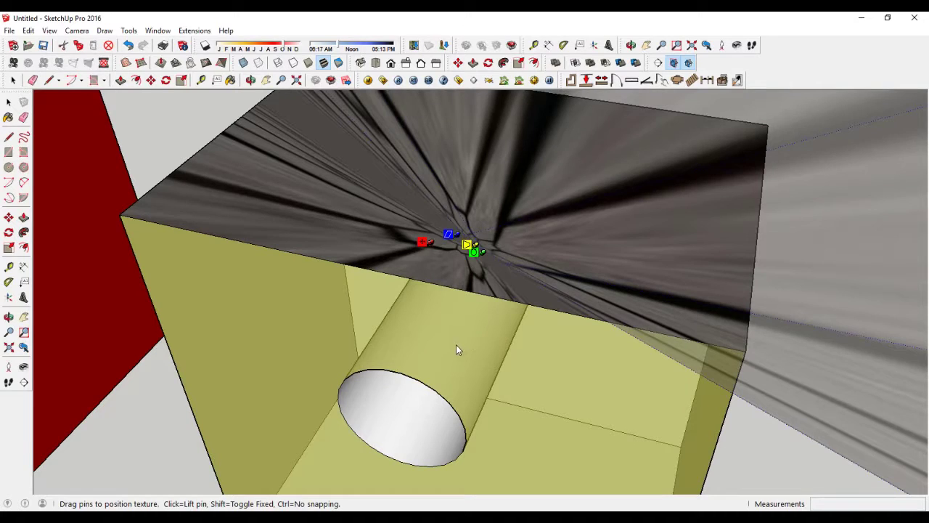
pyautogui.press('Escape')
pyautogui.click(9, 102)
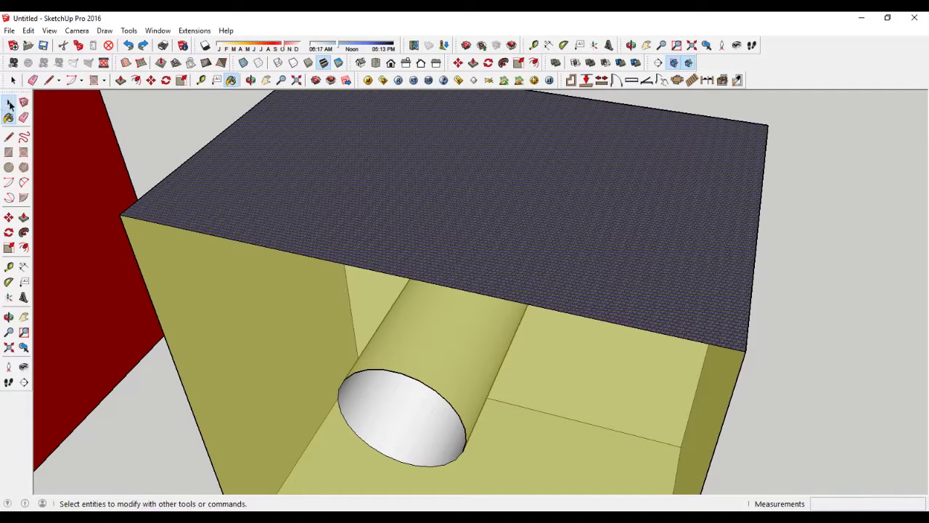
pyautogui.click(744, 326)
pyautogui.scroll(-2, 553, 375)
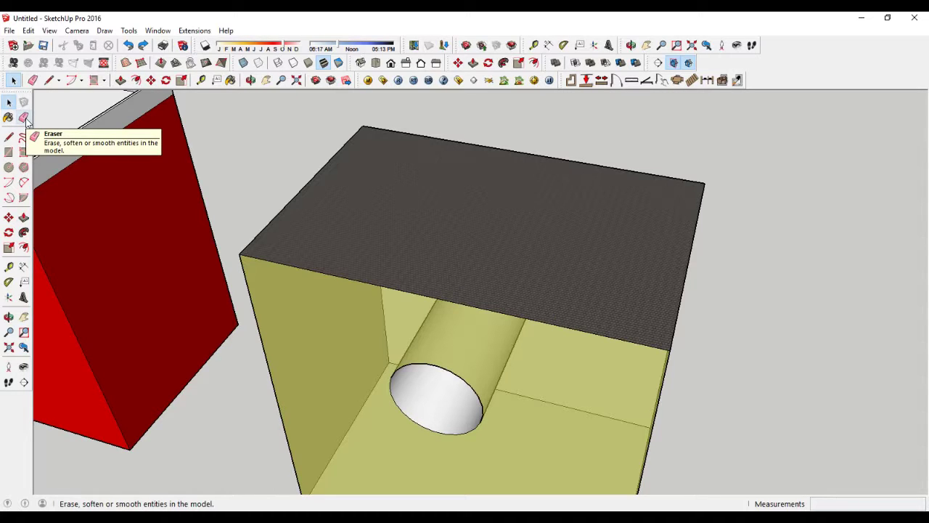
pyautogui.click(24, 117)
pyautogui.scroll(-3, 355, 265)
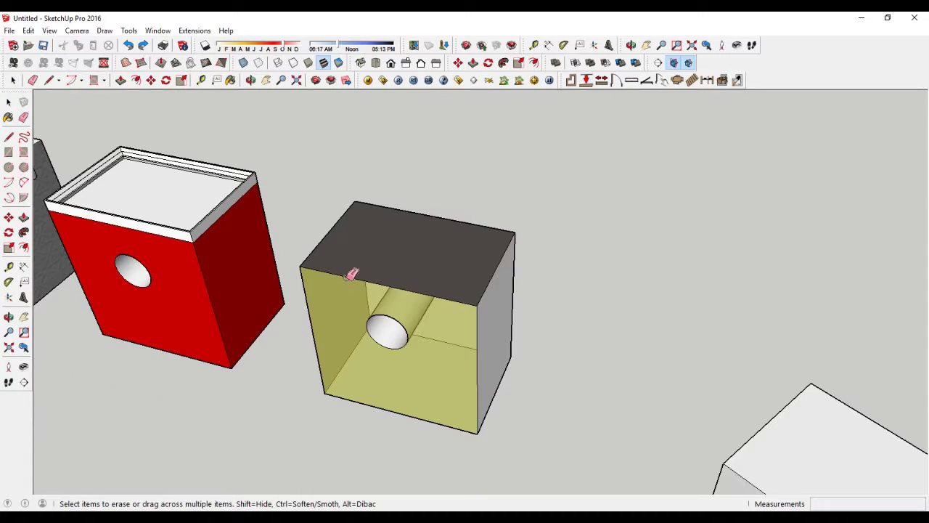
pyautogui.scroll(3, 217, 243)
pyautogui.scroll(3, 197, 227)
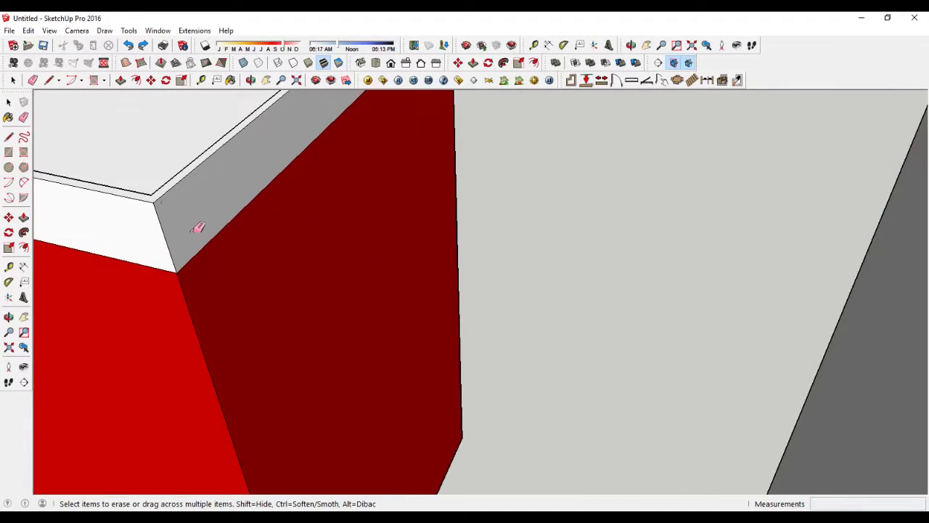
pyautogui.click(172, 189)
pyautogui.scroll(-3, 181, 196)
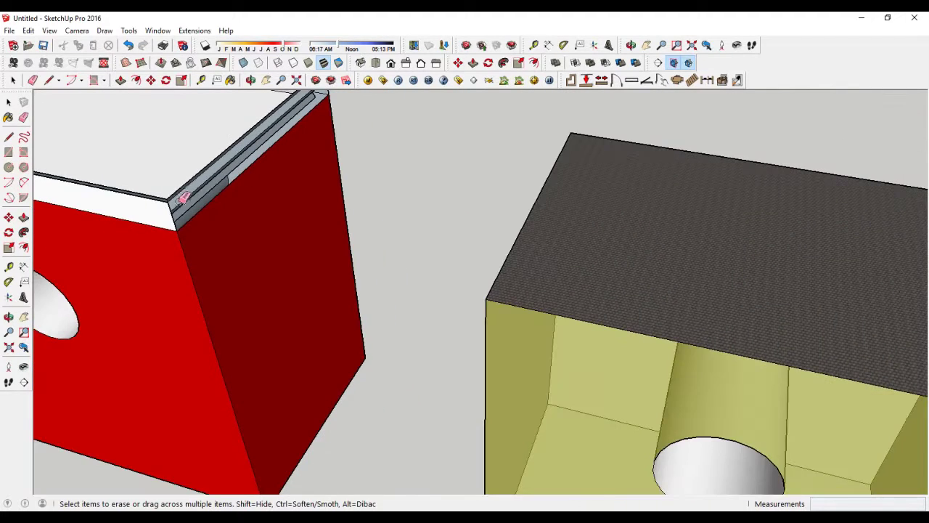
pyautogui.scroll(2, 183, 193)
pyautogui.scroll(2, 185, 191)
pyautogui.click(185, 192)
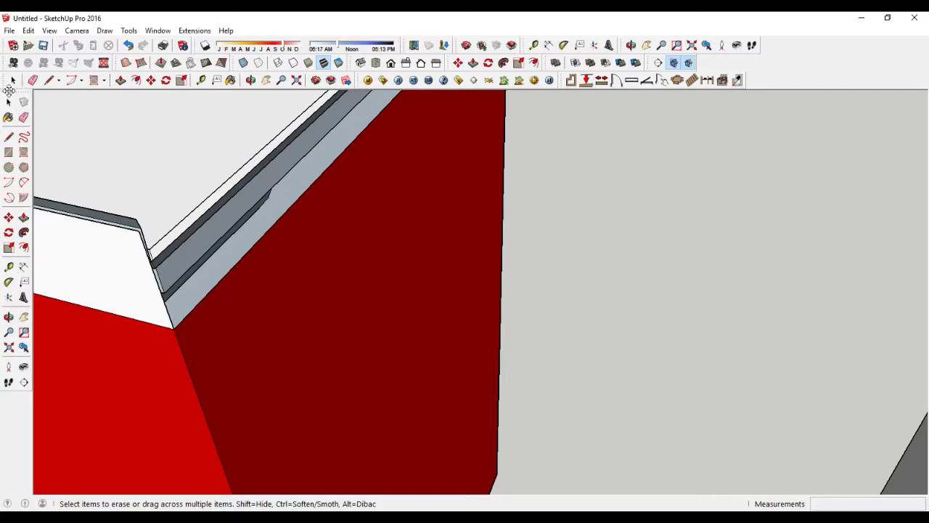
pyautogui.click(9, 102)
pyautogui.scroll(-2, 207, 245)
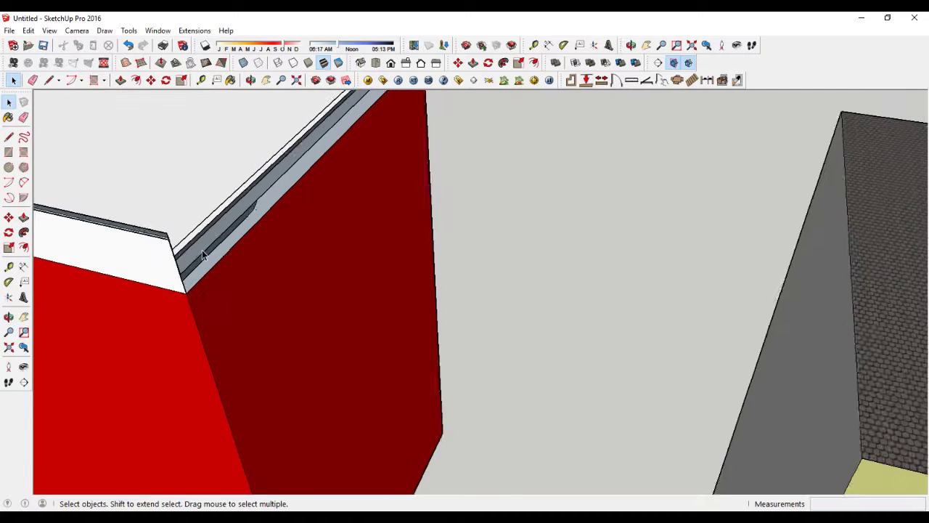
pyautogui.scroll(-3, 202, 249)
pyautogui.scroll(3, 394, 294)
pyautogui.scroll(-3, 184, 254)
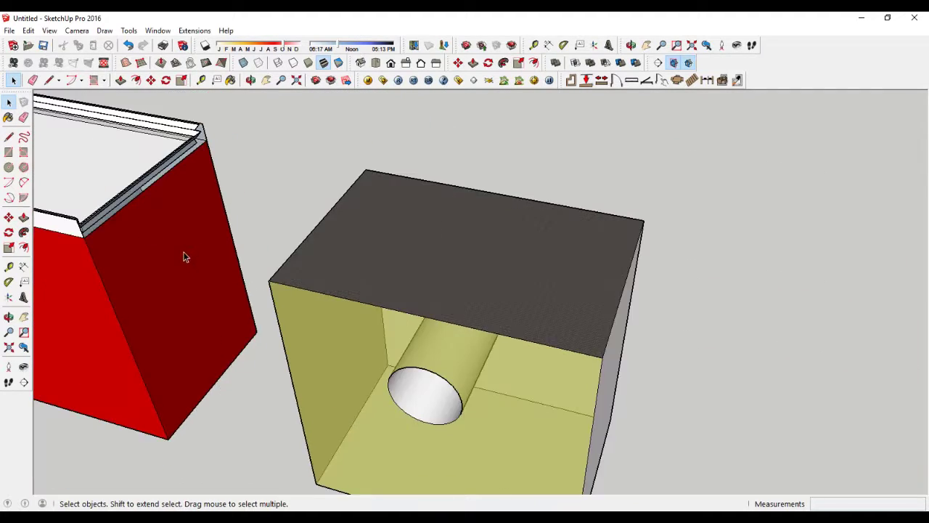
pyautogui.scroll(3, 106, 209)
pyautogui.scroll(2, 93, 221)
pyautogui.click(101, 229)
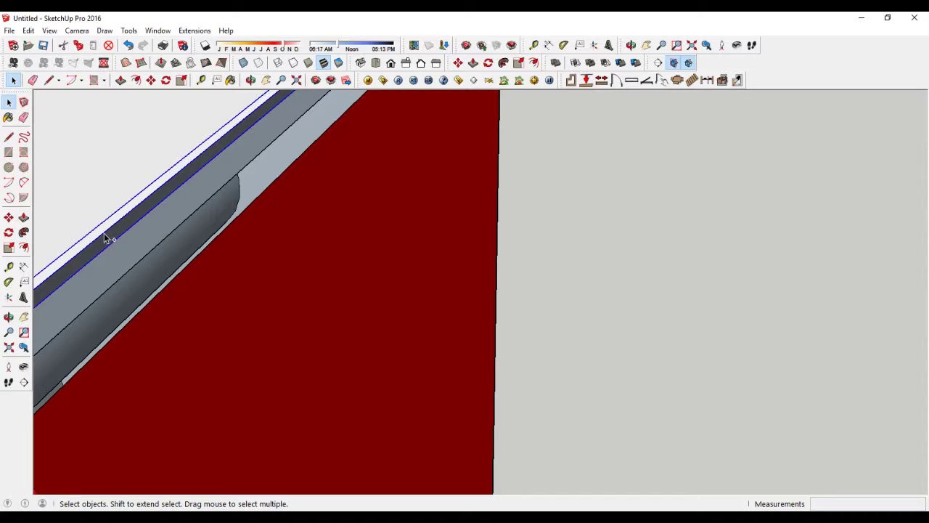
pyautogui.click(108, 229)
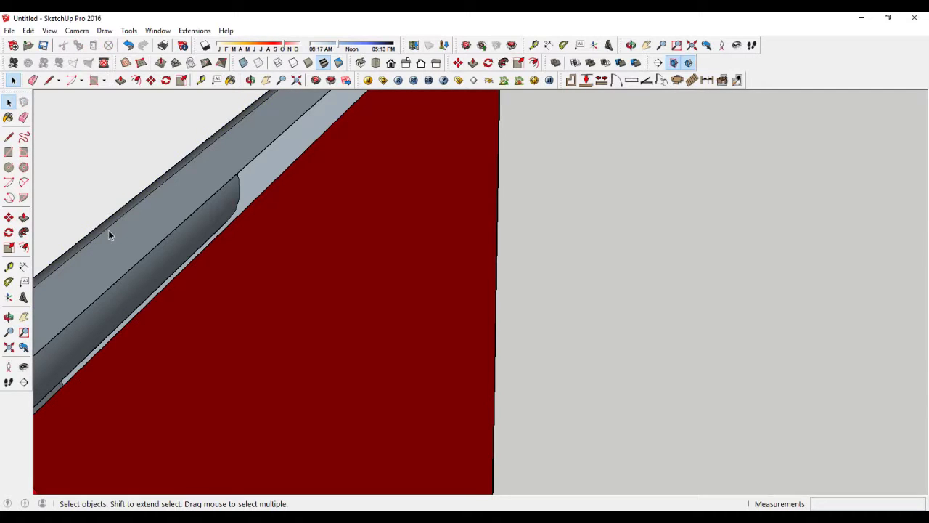
pyautogui.scroll(-3, 170, 266)
pyautogui.scroll(-2, 171, 266)
pyautogui.scroll(-2, 173, 267)
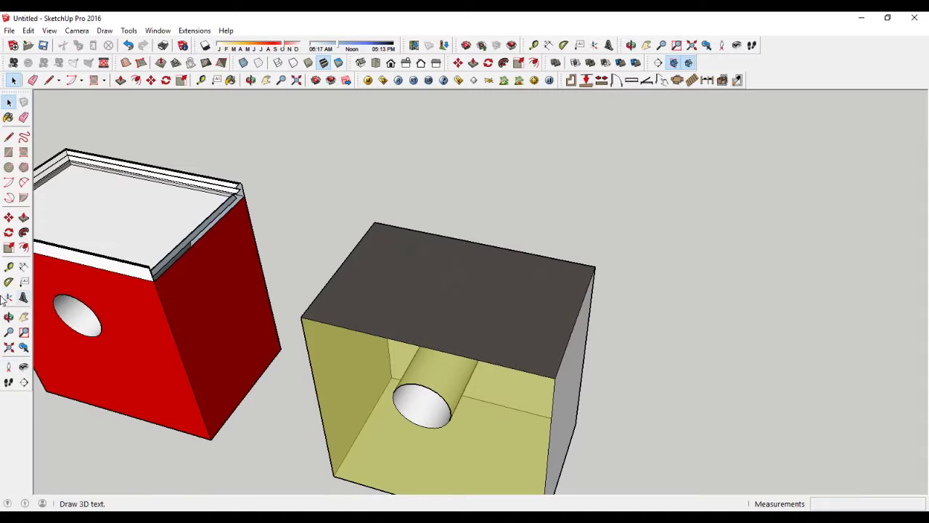
# Step: Stand the camera at eye height by the textured box and look toward the red and yellow boxes
pyautogui.click(9, 367)
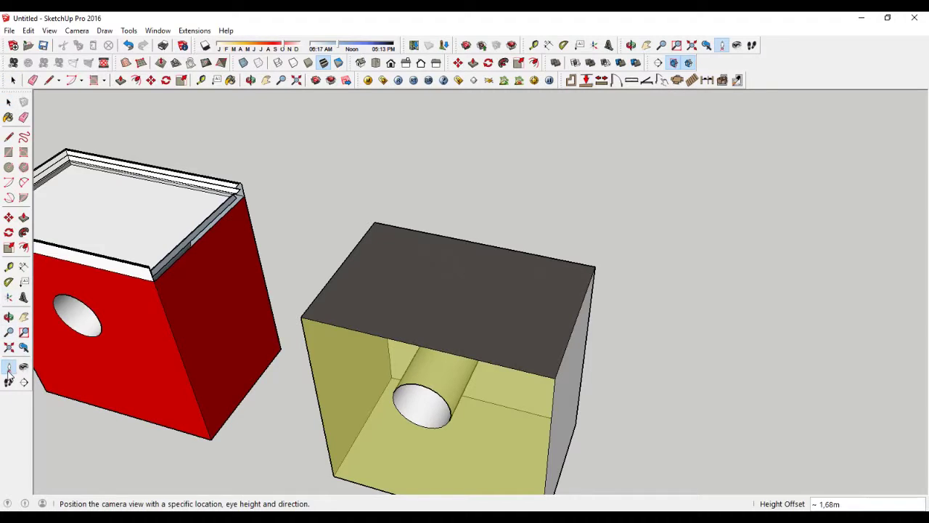
pyautogui.scroll(-1, 359, 284)
pyautogui.scroll(-4, 356, 285)
pyautogui.moveTo(354, 306); pyautogui.dragTo(331, 254)
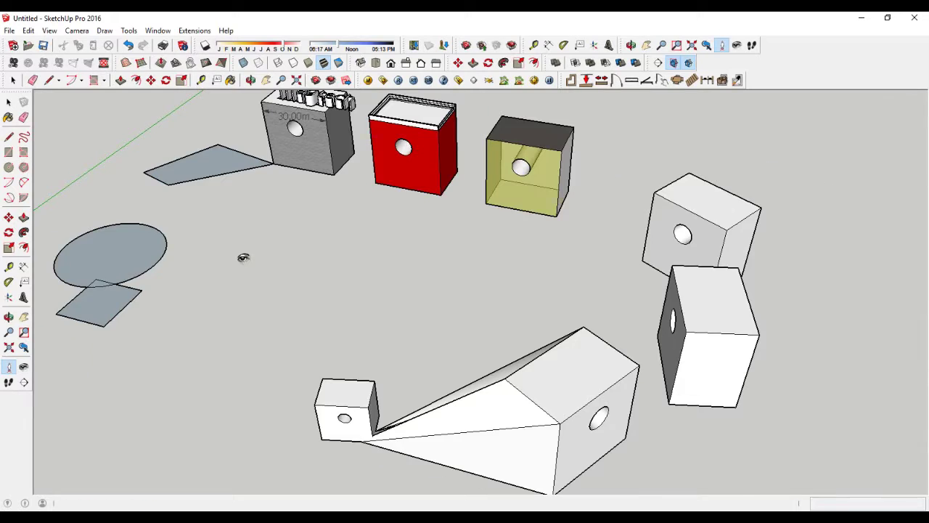
pyautogui.click(243, 258)
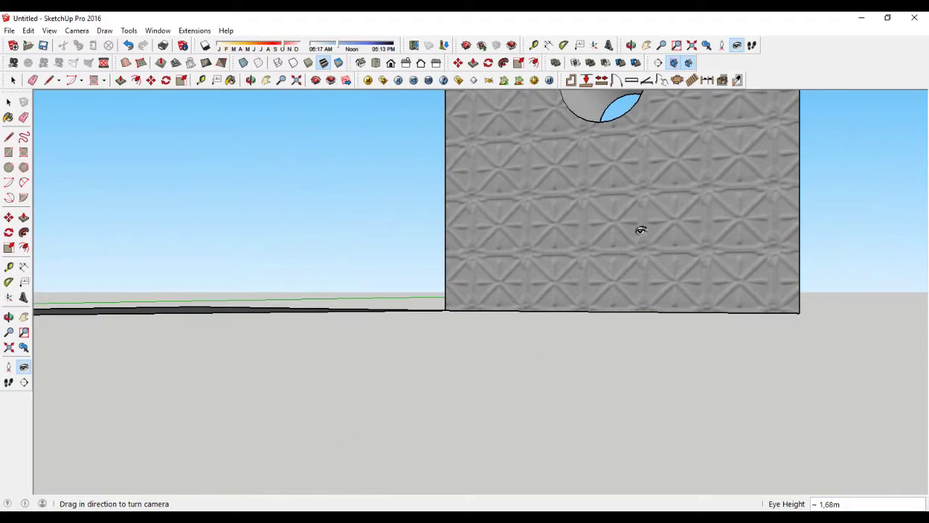
pyautogui.moveTo(640, 231); pyautogui.dragTo(925, 202)
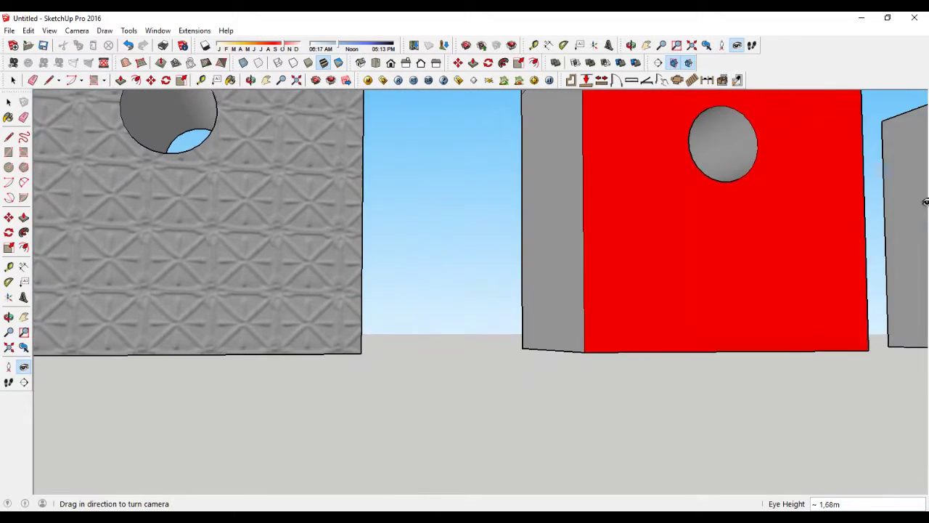
pyautogui.moveTo(344, 247)
pyautogui.mouseDown()
pyautogui.moveTo(724, 254)
pyautogui.moveTo(312, 247)
pyautogui.moveTo(203, 216)
pyautogui.moveTo(308, 155)
pyautogui.moveTo(639, 182)
pyautogui.moveTo(794, 254)
pyautogui.moveTo(533, 269)
pyautogui.moveTo(577, 239)
pyautogui.moveTo(774, 248)
pyautogui.moveTo(399, 278)
pyautogui.moveTo(522, 297)
pyautogui.moveTo(69, 274)
pyautogui.moveTo(367, 294)
pyautogui.moveTo(151, 280)
pyautogui.moveTo(519, 269)
pyautogui.moveTo(131, 296)
pyautogui.mouseUp()
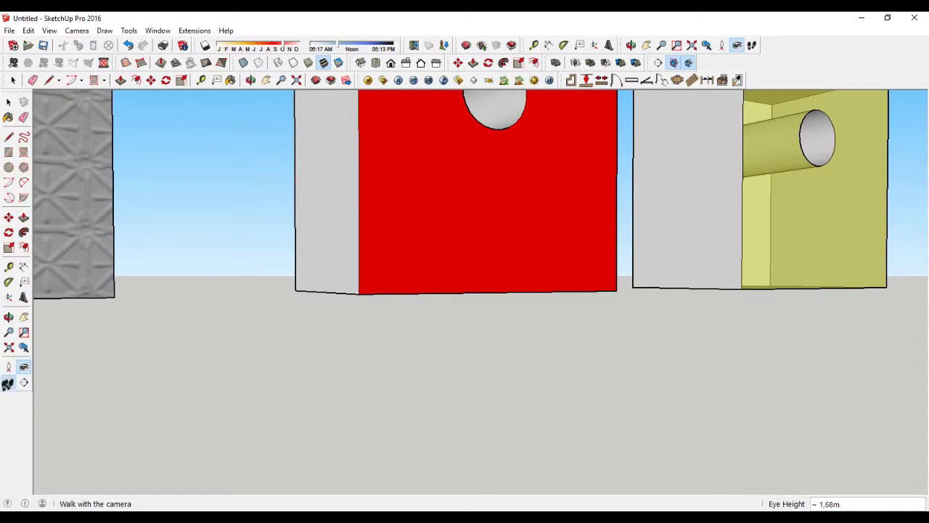
# Step: Walk among the boxes, glancing at Top and Iso views, ending toward the white blocks
pyautogui.moveTo(763, 405)
pyautogui.mouseDown()
pyautogui.moveTo(729, 415)
pyautogui.moveTo(757, 315)
pyautogui.moveTo(482, 332)
pyautogui.moveTo(409, 290)
pyautogui.moveTo(277, 307)
pyautogui.moveTo(124, 305)
pyautogui.moveTo(182, 369)
pyautogui.moveTo(363, 450)
pyautogui.moveTo(409, 397)
pyautogui.moveTo(411, 387)
pyautogui.moveTo(345, 385)
pyautogui.moveTo(333, 143)
pyautogui.mouseUp()
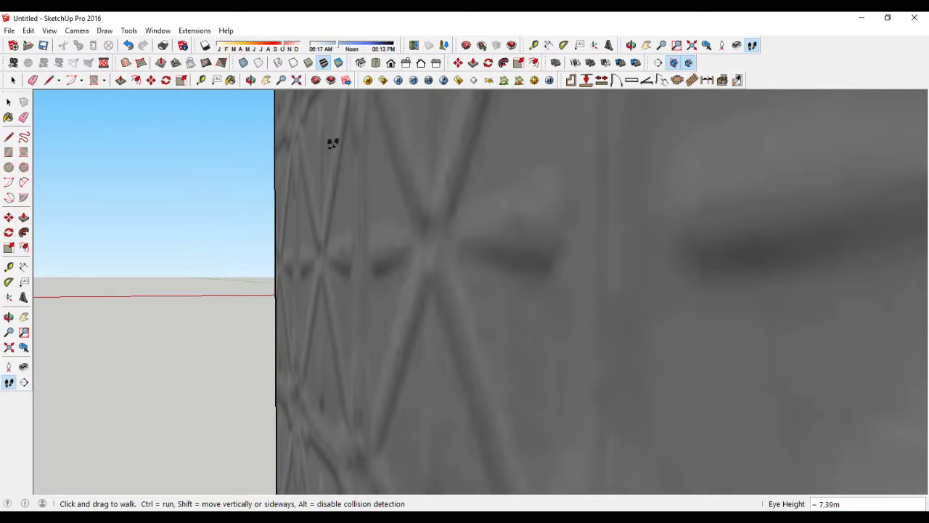
pyautogui.click(377, 65)
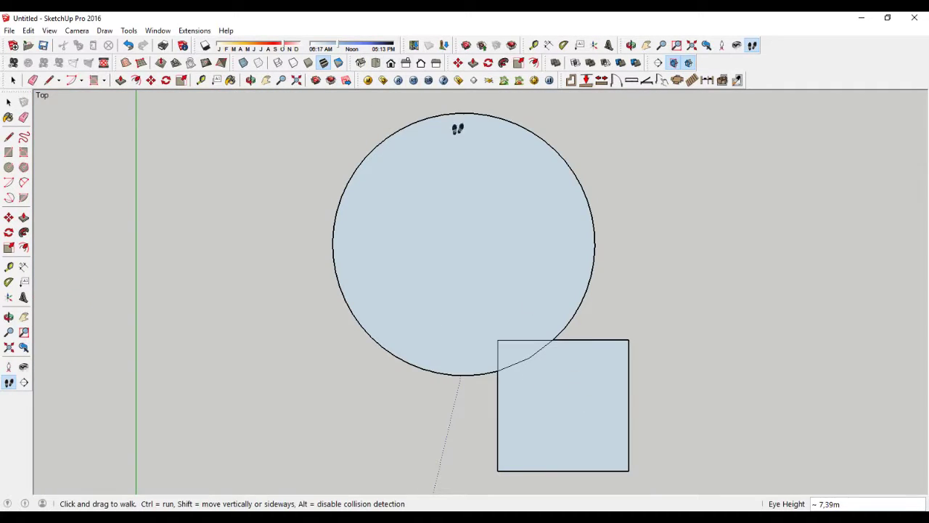
pyautogui.click(360, 65)
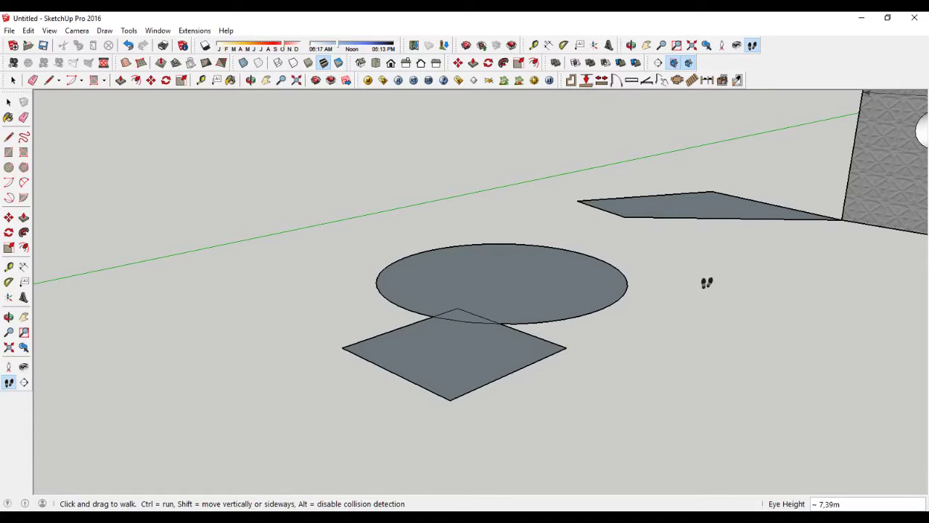
pyautogui.moveTo(706, 282); pyautogui.dragTo(862, 288)
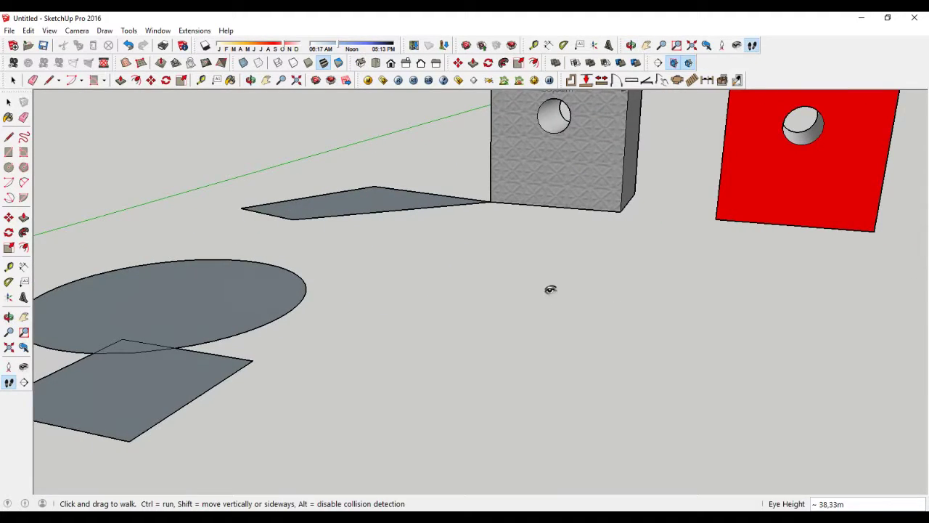
pyautogui.moveTo(550, 290); pyautogui.dragTo(807, 263)
pyautogui.moveTo(740, 289)
pyautogui.mouseDown()
pyautogui.moveTo(753, 239)
pyautogui.moveTo(612, 239)
pyautogui.moveTo(913, 314)
pyautogui.moveTo(925, 354)
pyautogui.moveTo(448, 320)
pyautogui.mouseUp()
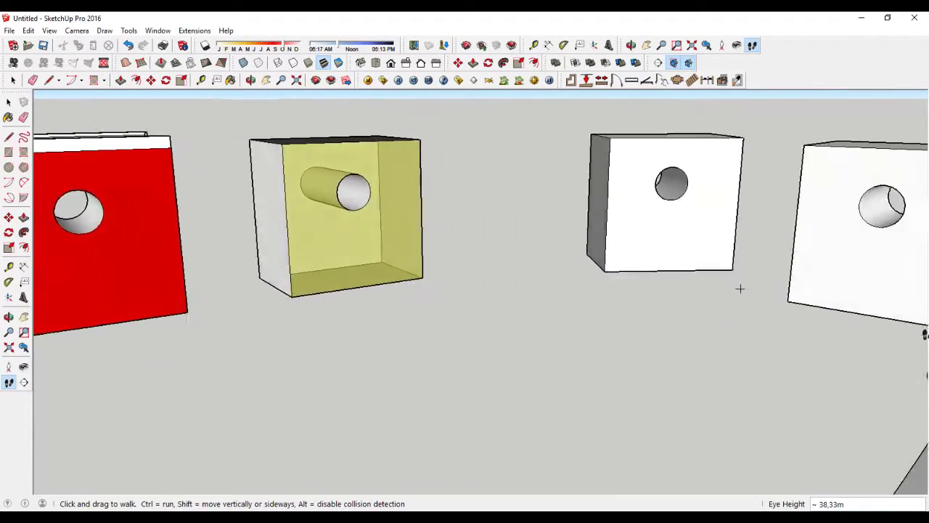
pyautogui.moveTo(254, 352)
pyautogui.mouseDown()
pyautogui.moveTo(305, 264)
pyautogui.moveTo(3, 405)
pyautogui.mouseUp()
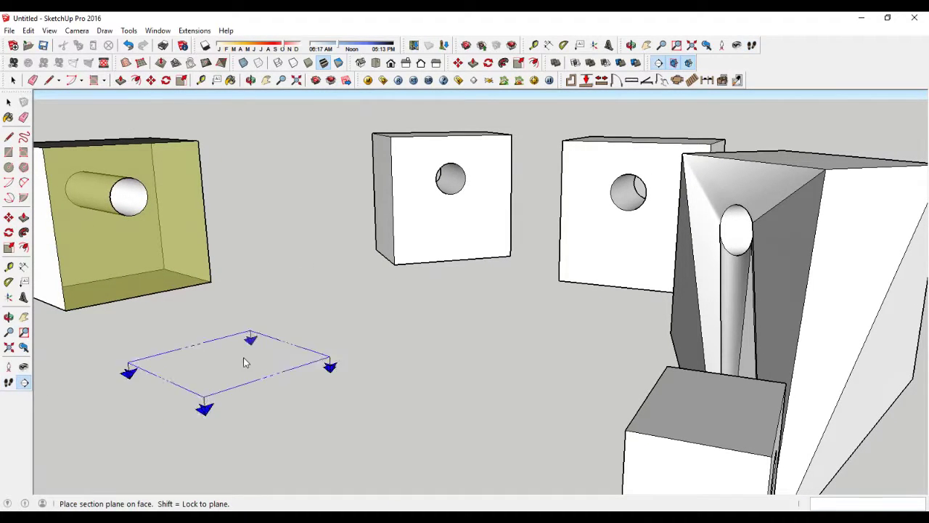
# Step: Place a section plane through the box fronts and view the sectioned boxes
pyautogui.scroll(-2, 245, 363)
pyautogui.scroll(-2, 247, 361)
pyautogui.scroll(-1, 247, 361)
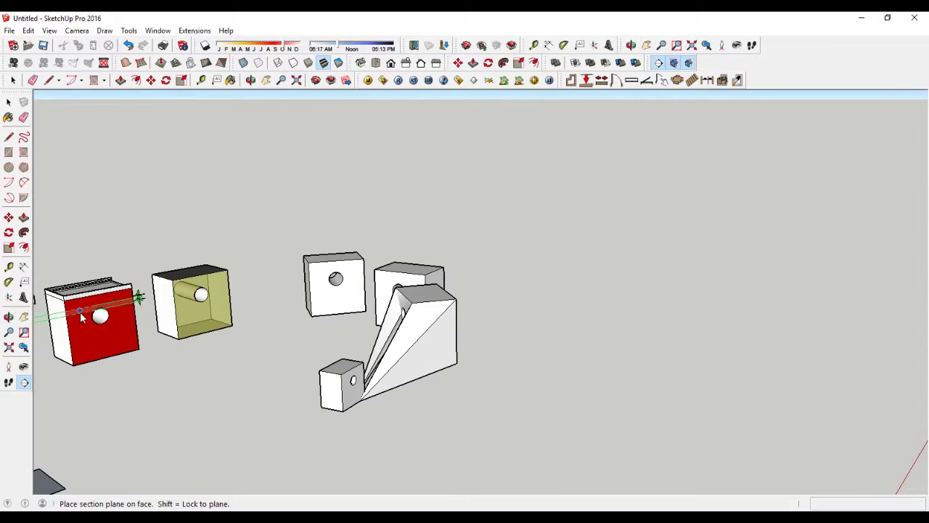
pyautogui.moveTo(183, 366); pyautogui.dragTo(185, 384, button='middle')
pyautogui.scroll(-2, 187, 363)
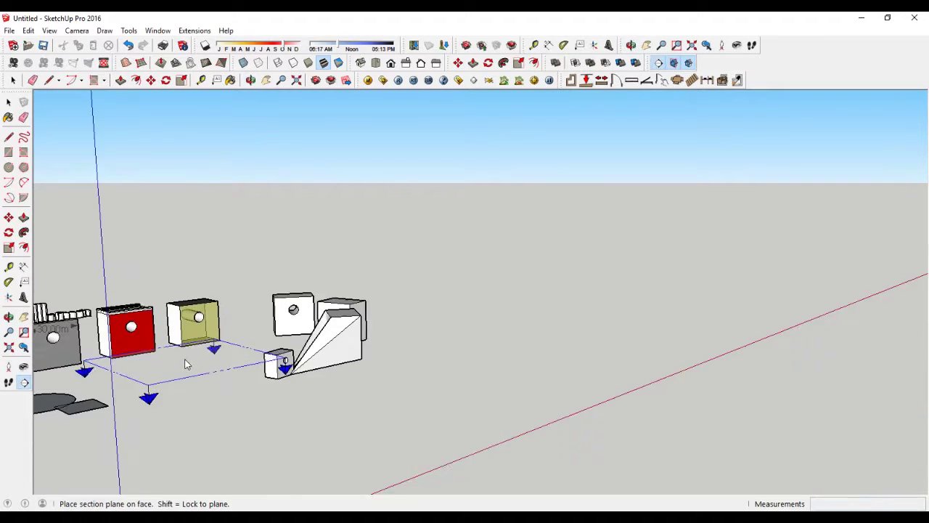
pyautogui.click(77, 346)
pyautogui.press('w')
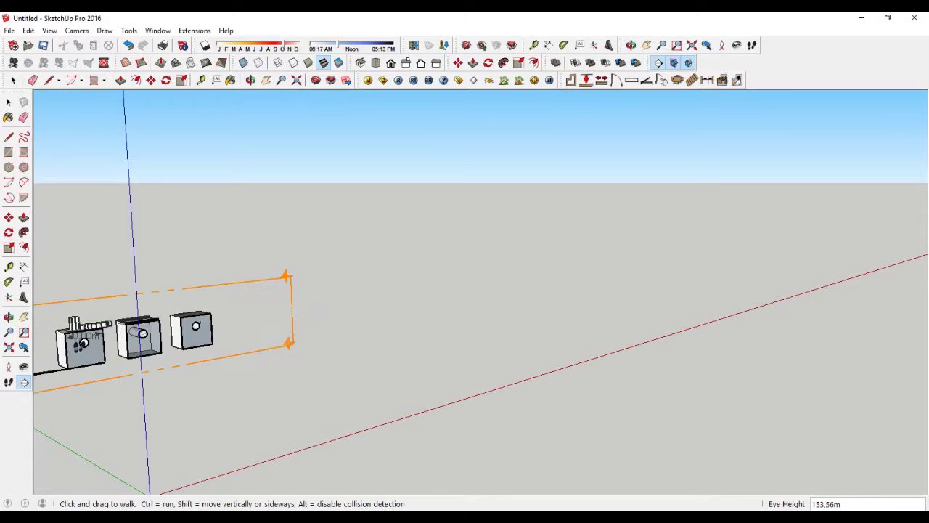
pyautogui.moveTo(147, 384); pyautogui.dragTo(186, 380)
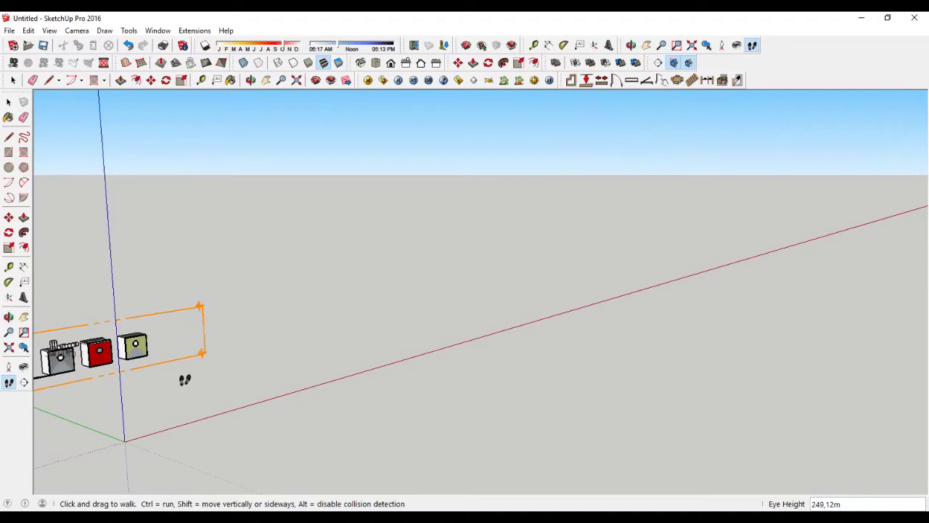
pyautogui.moveTo(150, 392); pyautogui.dragTo(535, 356, button='middle')
pyautogui.moveTo(435, 373); pyautogui.dragTo(484, 382, button='middle')
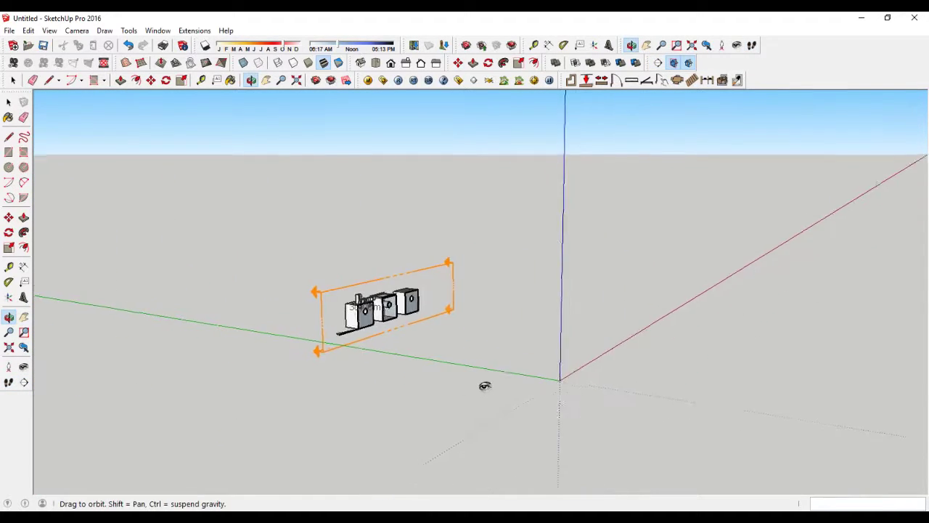
pyautogui.scroll(3, 206, 312)
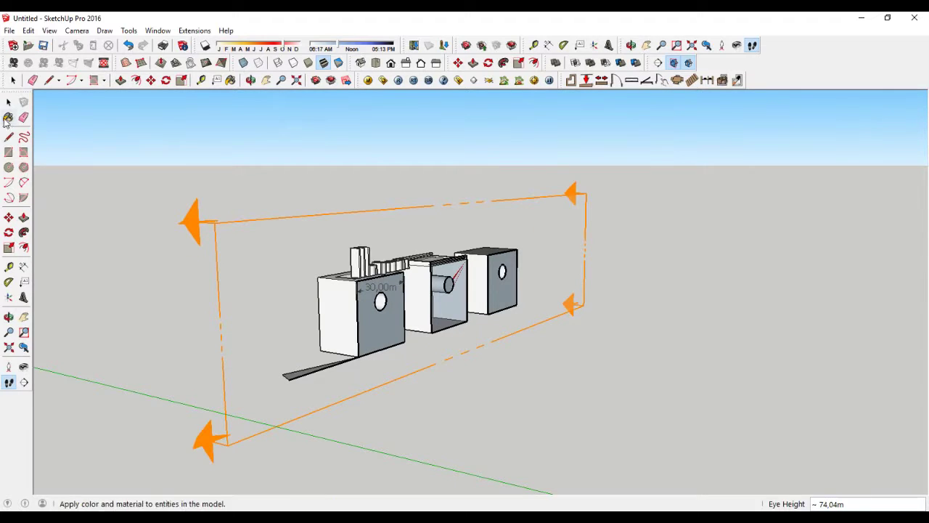
# Step: Move the section plane to a new position, then erase it
pyautogui.click(218, 225)
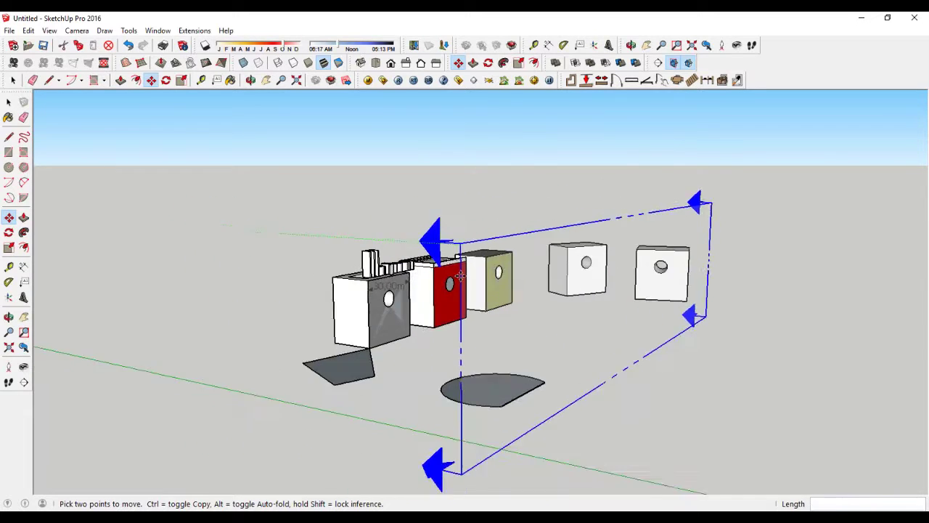
pyautogui.scroll(-3, 450, 273)
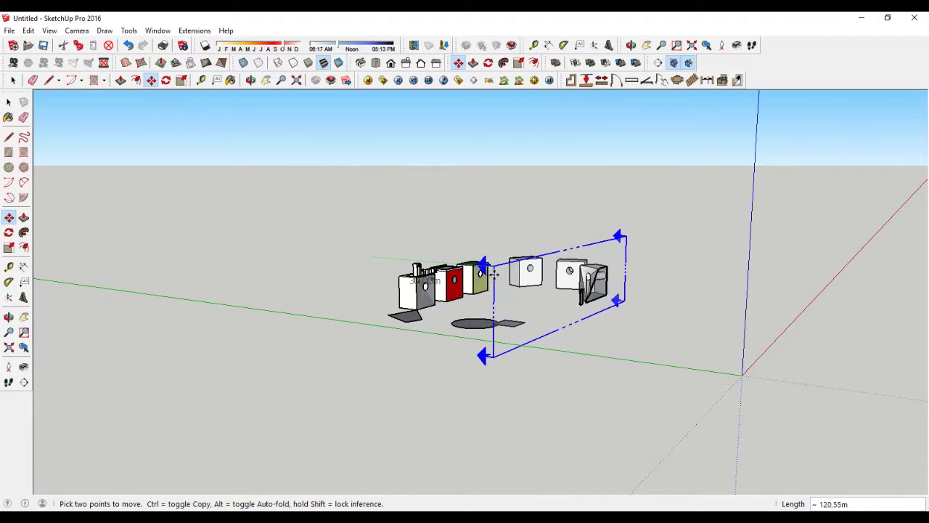
pyautogui.scroll(2, 426, 254)
pyautogui.scroll(1, 409, 259)
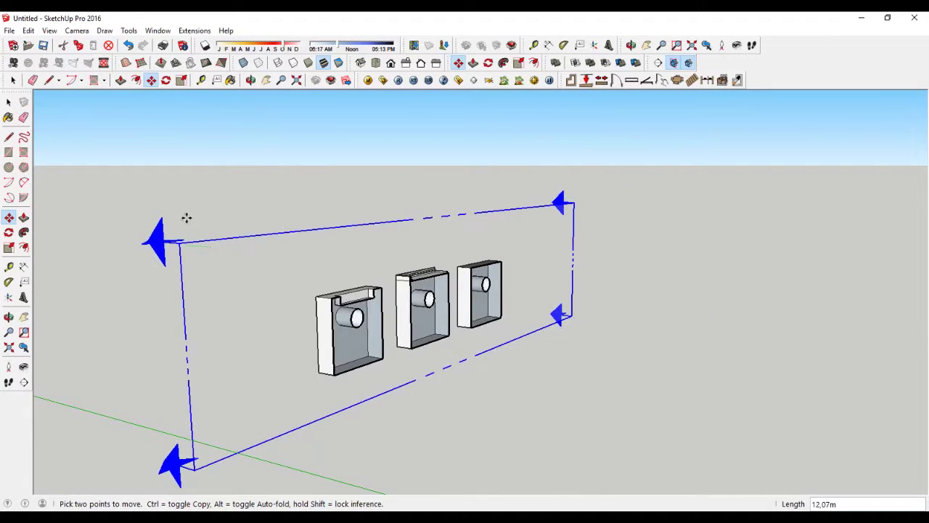
pyautogui.click(213, 228)
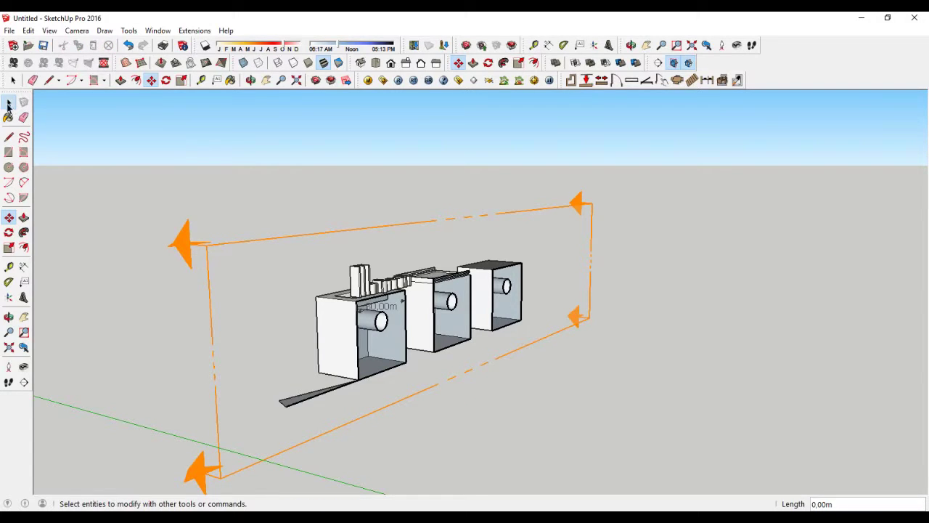
pyautogui.click(9, 105)
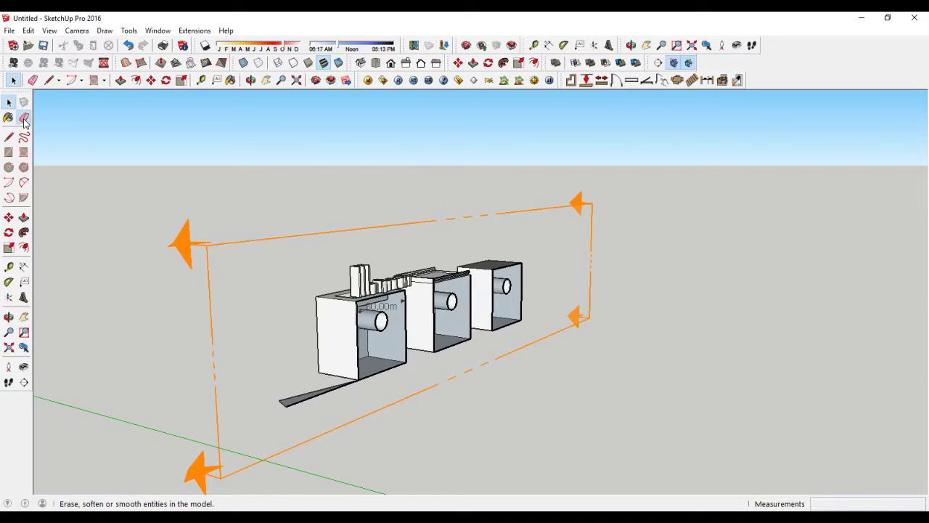
pyautogui.click(211, 244)
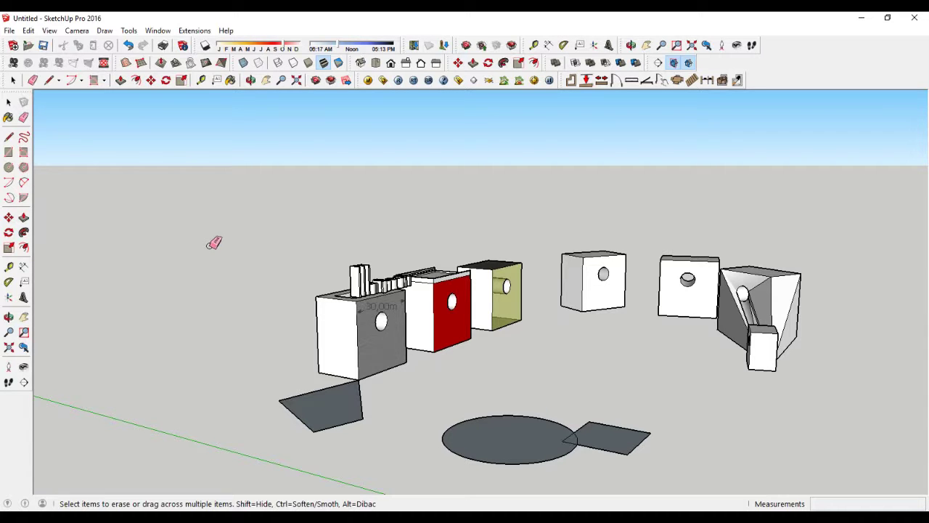
pyautogui.scroll(-2, 201, 284)
pyautogui.scroll(-2, 201, 284)
pyautogui.moveTo(201, 284)
pyautogui.mouseDown(button='middle')
pyautogui.moveTo(327, 290)
pyautogui.moveTo(388, 325)
pyautogui.mouseUp(button='middle')
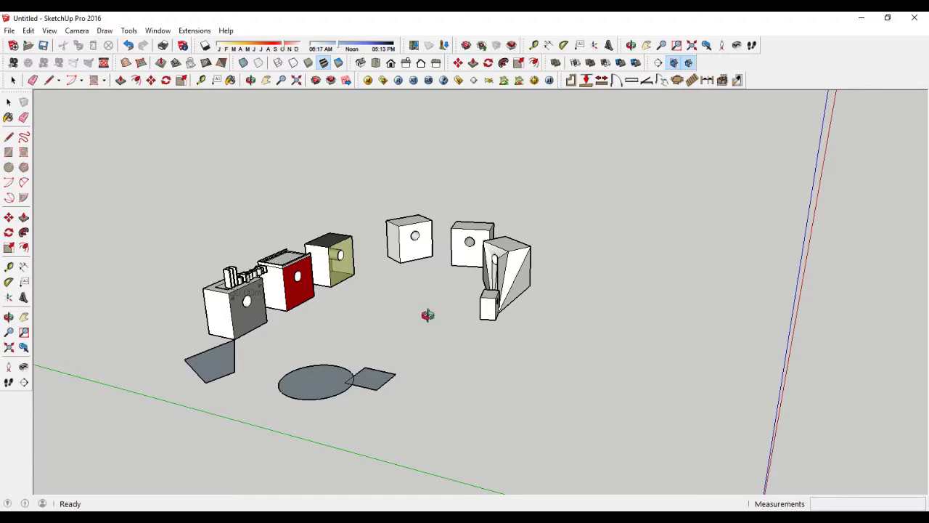
pyautogui.moveTo(428, 314); pyautogui.dragTo(216, 357, button='middle')
pyautogui.scroll(3, 310, 288)
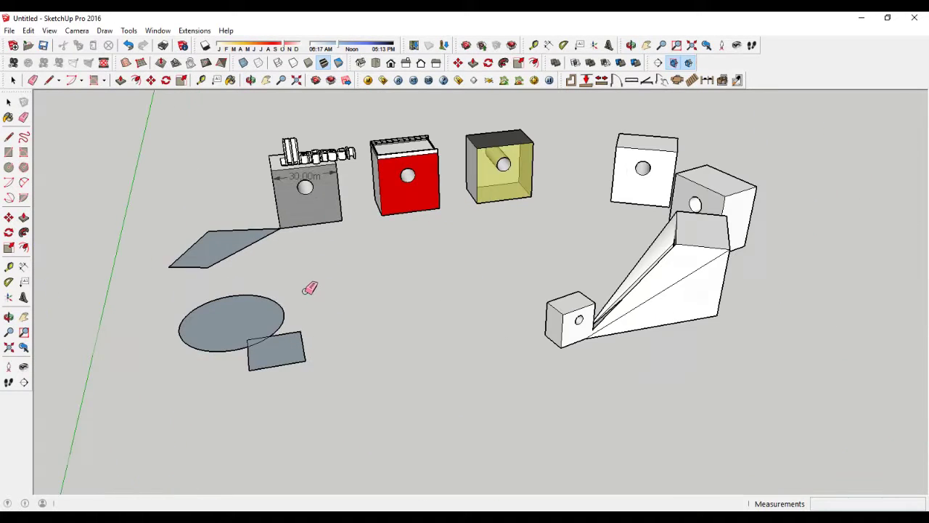
pyautogui.moveTo(342, 303)
pyautogui.mouseDown(button='middle')
pyautogui.moveTo(438, 301)
pyautogui.moveTo(488, 280)
pyautogui.moveTo(454, 287)
pyautogui.mouseUp(button='middle')
pyautogui.scroll(-2, 486, 278)
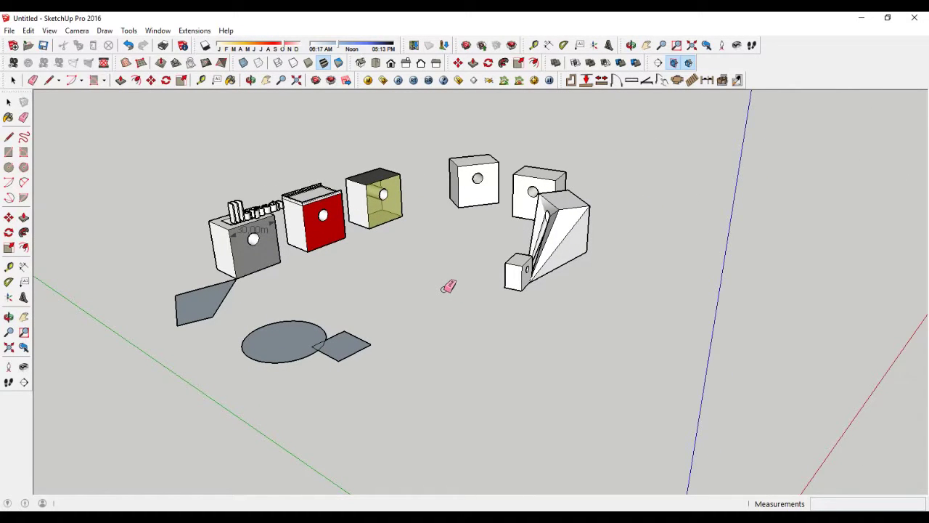